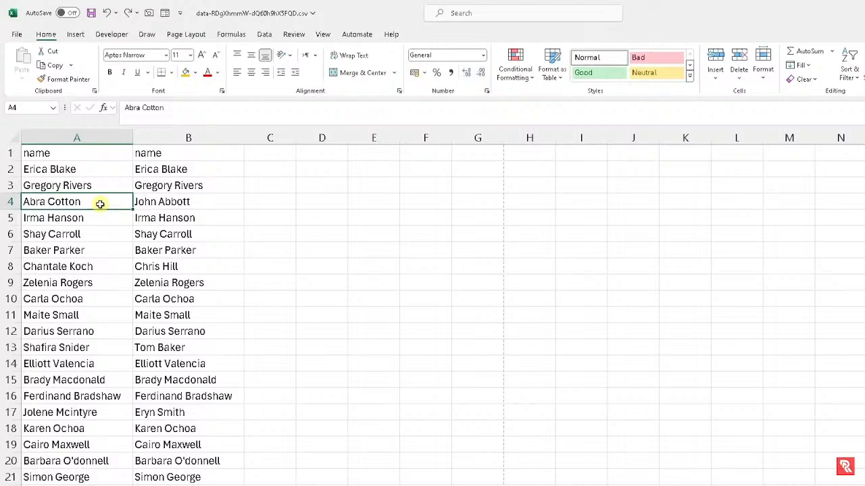
Select columns A and B in turn to look over the two name lists
{"action": "left_click_drag", "start_coordinate": [89, 137], "coordinate": [163, 136]}
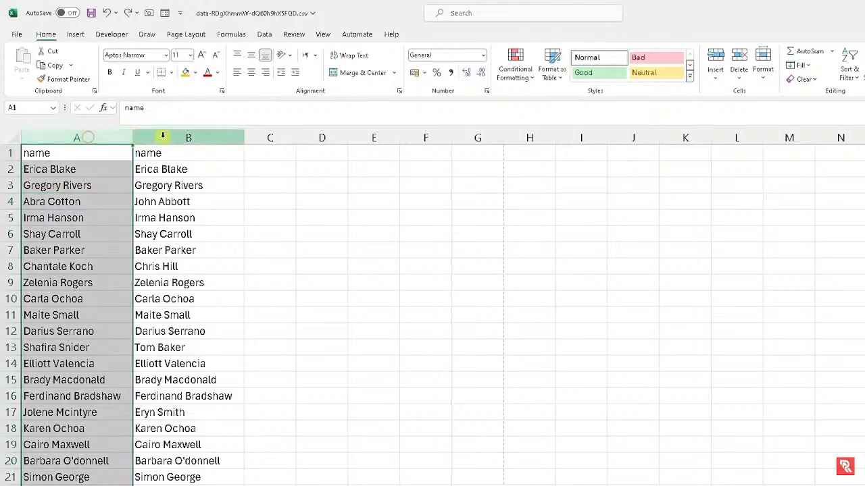
{"action": "left_click", "coordinate": [162, 136]}
{"action": "left_click", "coordinate": [91, 135]}
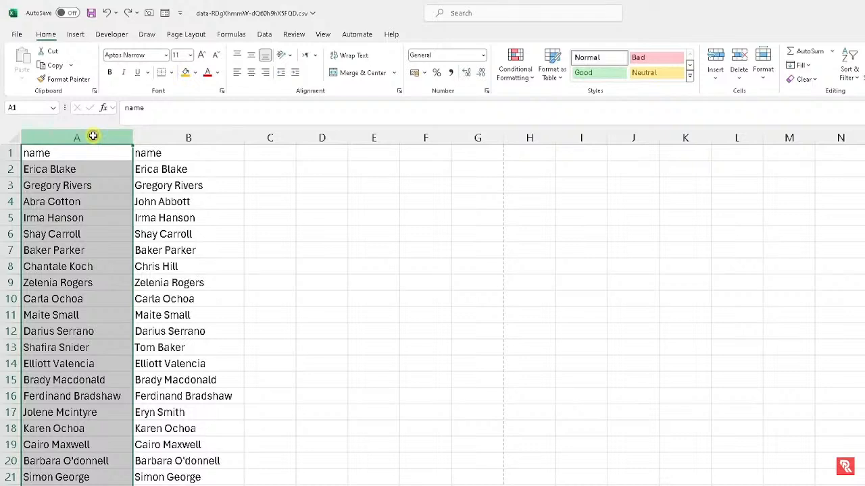
{"action": "left_click", "coordinate": [160, 138]}
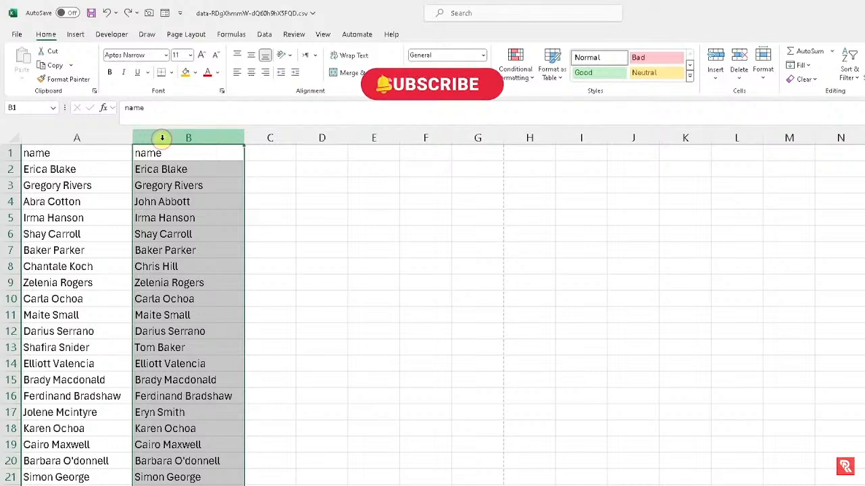
Compare names in rows 2–4 across A and B, spotting the mismatch in B4
{"action": "left_click", "coordinate": [108, 180]}
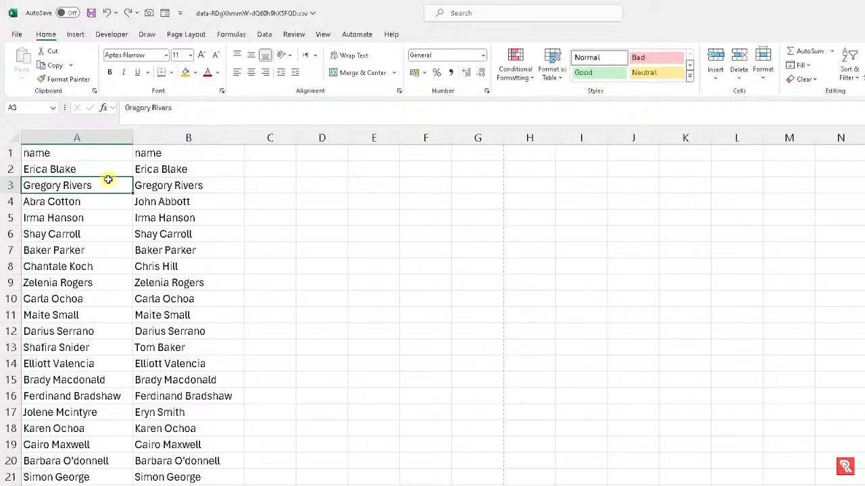
{"action": "left_click_drag", "start_coordinate": [102, 169], "coordinate": [72, 283]}
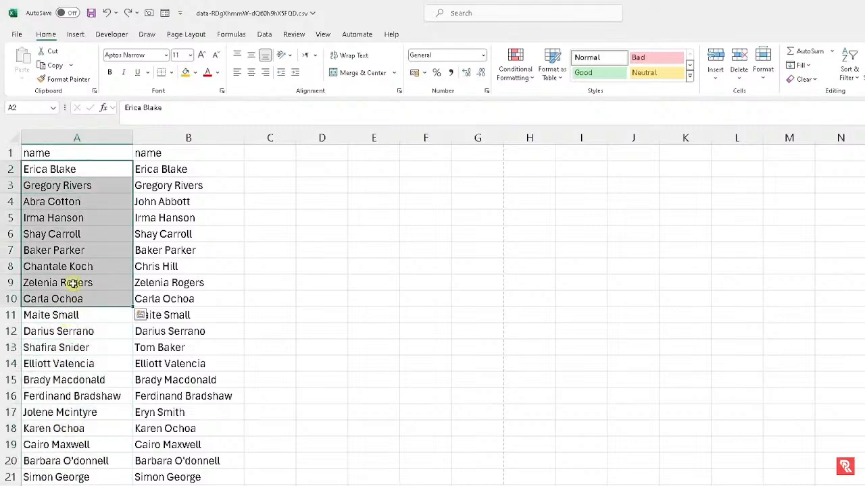
{"action": "left_click", "coordinate": [70, 217]}
{"action": "left_click", "coordinate": [105, 172]}
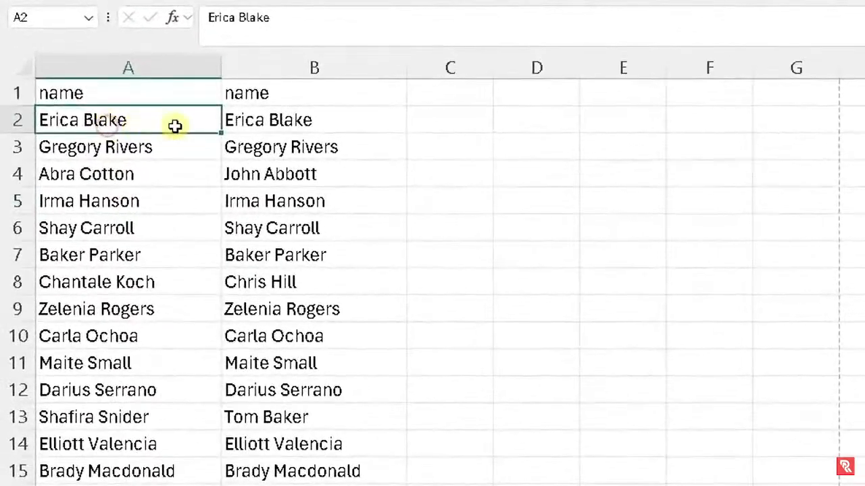
{"action": "left_click", "coordinate": [257, 123]}
{"action": "left_click", "coordinate": [160, 154]}
{"action": "left_click", "coordinate": [260, 148]}
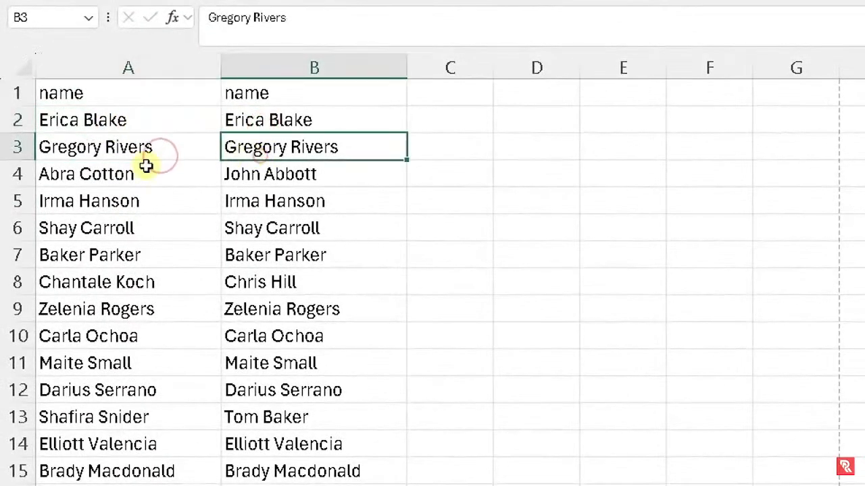
{"action": "left_click", "coordinate": [128, 173]}
{"action": "left_click", "coordinate": [247, 176]}
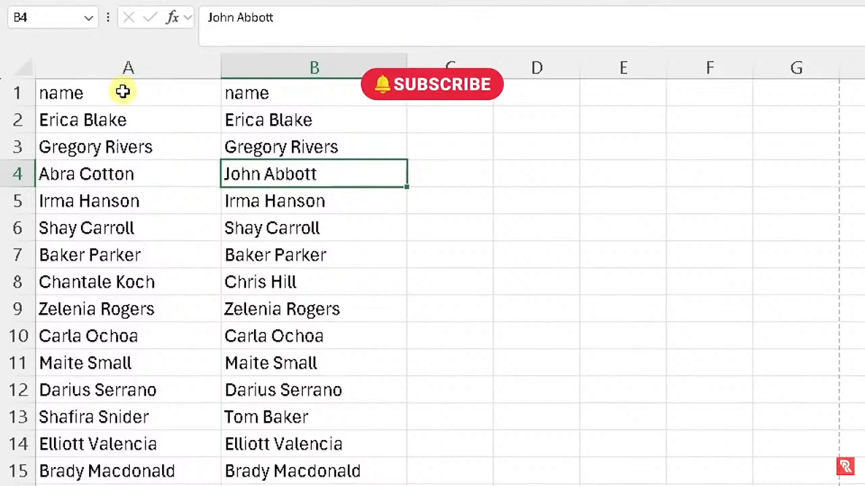
{"action": "left_click", "coordinate": [127, 127]}
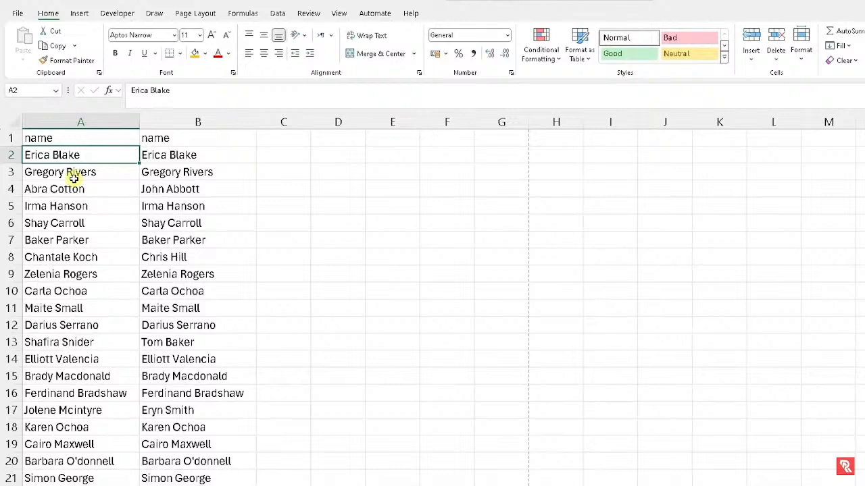
Select A1:B20 and use Ctrl+\ to select the differing column B cells
{"action": "key", "text": "ctrl+a"}
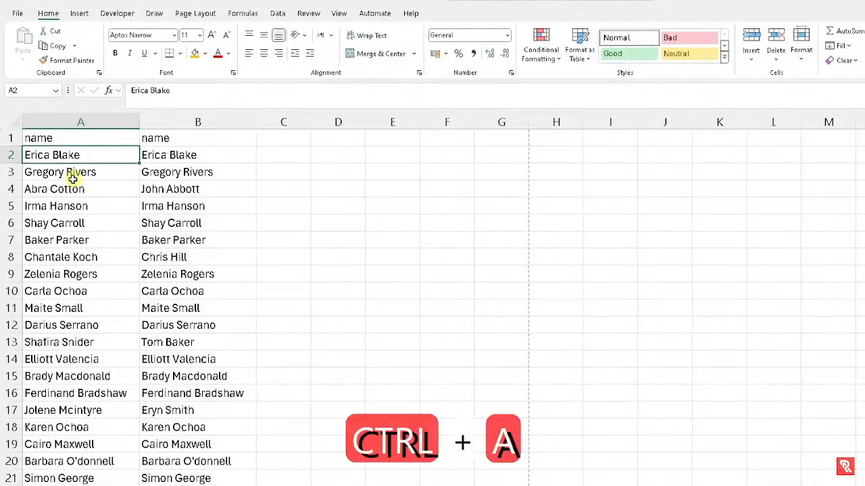
{"action": "key", "text": "ctrl+a"}
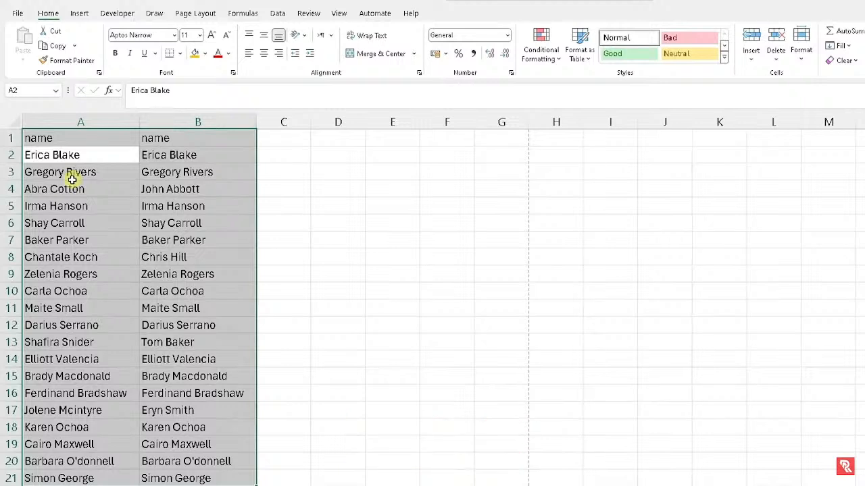
{"action": "left_click", "coordinate": [89, 140]}
{"action": "left_click_drag", "start_coordinate": [93, 143], "coordinate": [173, 477]}
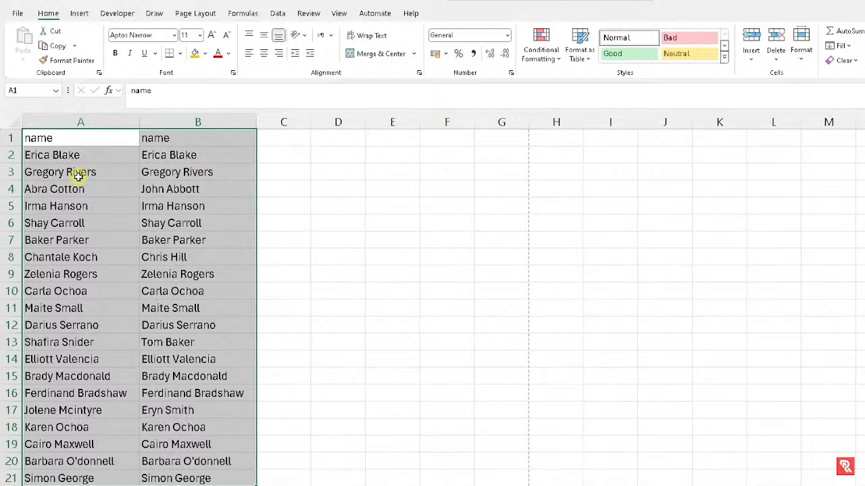
{"action": "key", "text": "ctrl+backslash"}
{"action": "key", "text": "ctrl+backslash"}
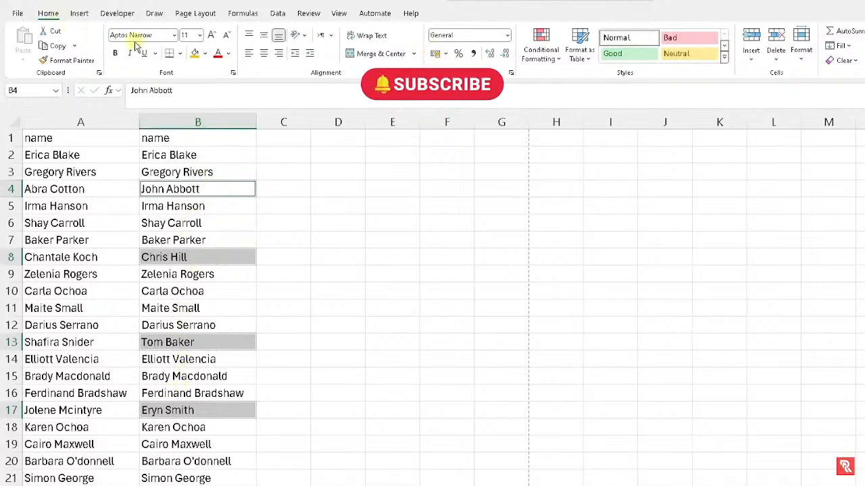
{"action": "left_click", "coordinate": [204, 56]}
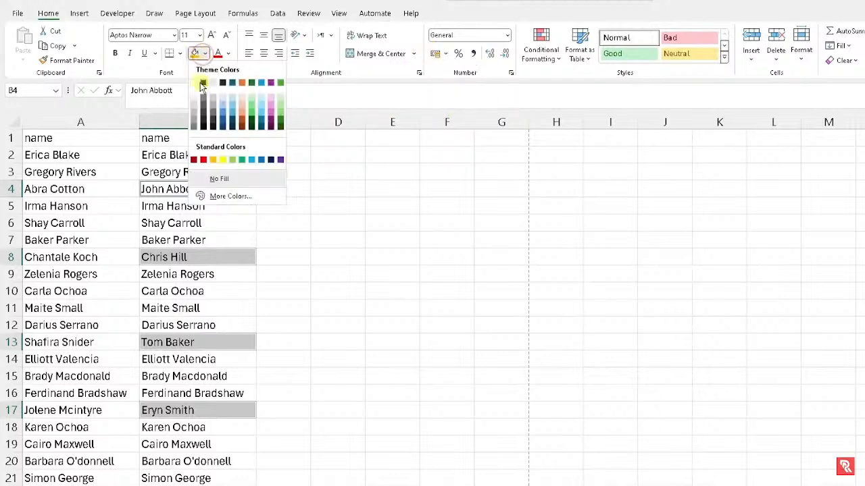
{"action": "left_click", "coordinate": [213, 161]}
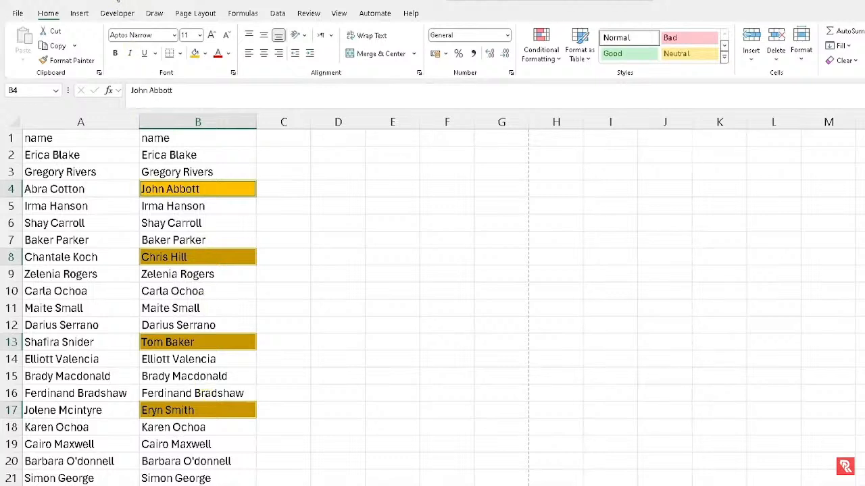
{"action": "key", "text": "ctrl+z"}
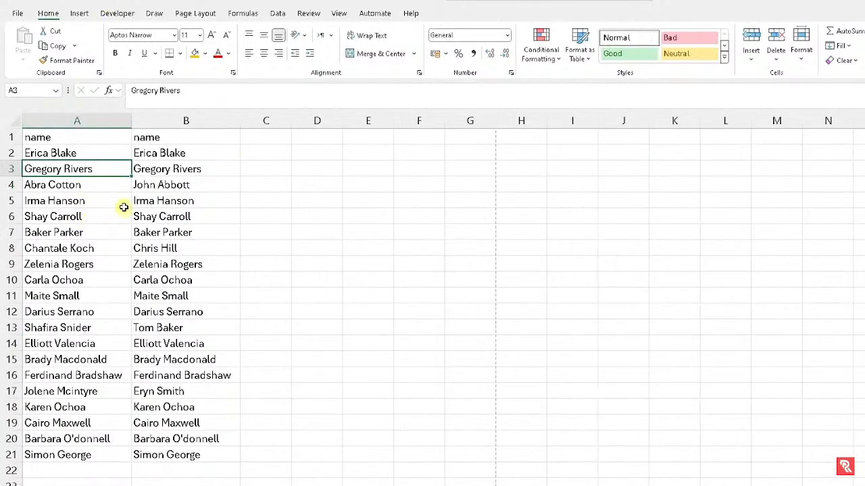
Select the name block and use Go To Special's Row differences to pick B4, B8, B13, B17
{"action": "left_click", "coordinate": [132, 2]}
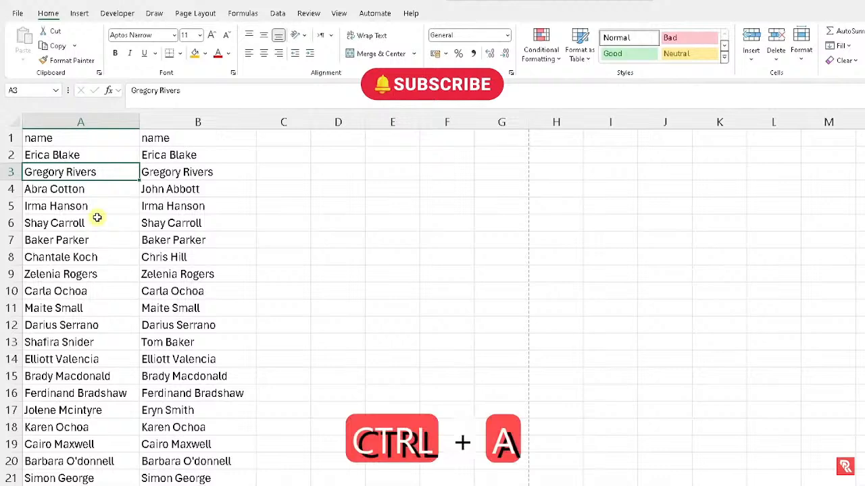
{"action": "key", "text": "ctrl+a"}
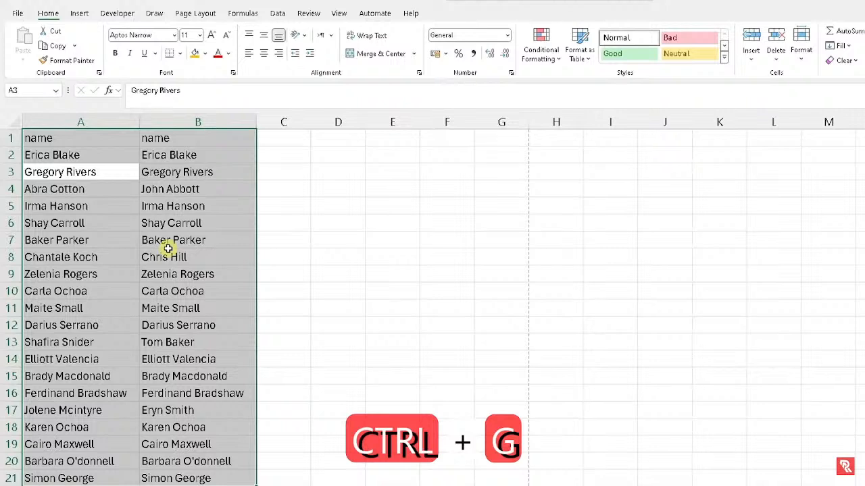
{"action": "key", "text": "ctrl+g"}
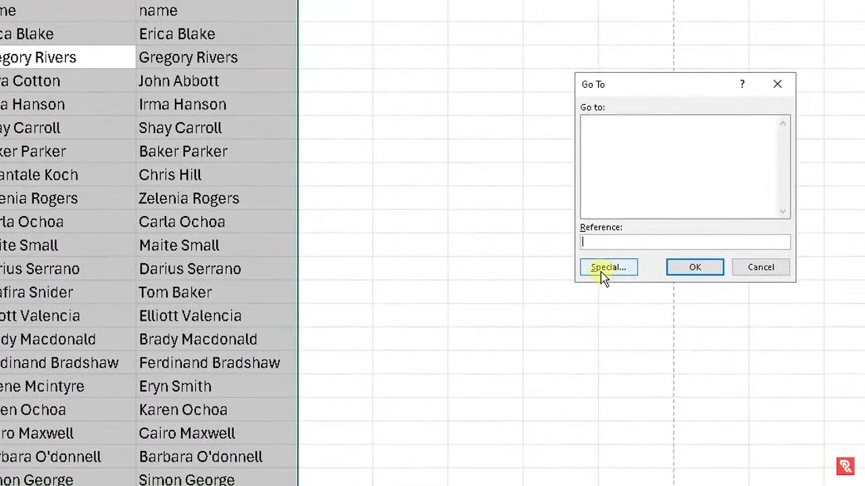
{"action": "left_click", "coordinate": [605, 273]}
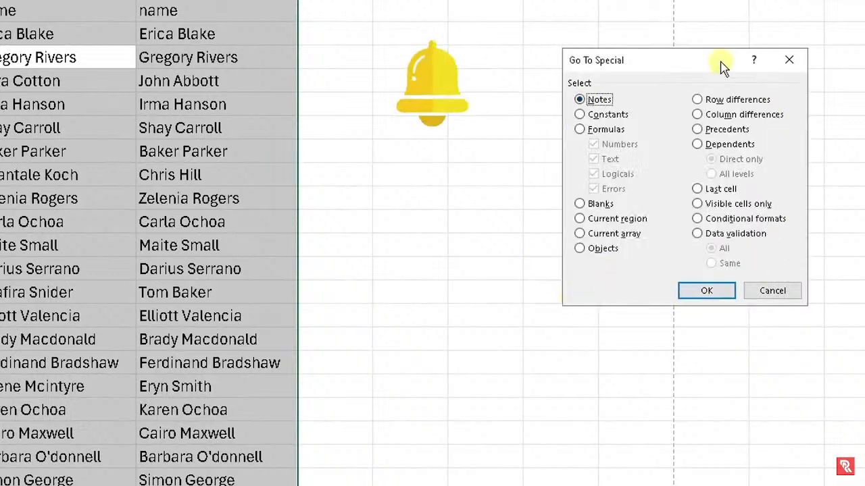
{"action": "left_click", "coordinate": [696, 99]}
{"action": "left_click", "coordinate": [687, 292]}
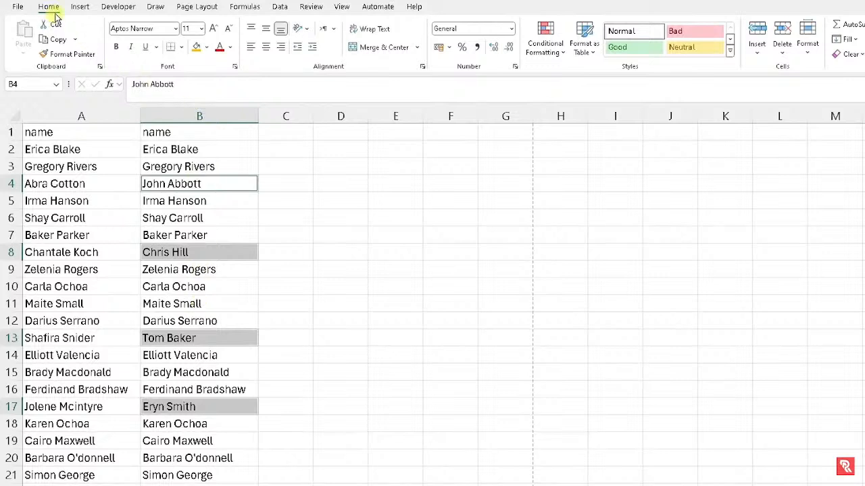
Apply Yellow from Fill Color's Standard Colors to B4, B8, B13 and B17
{"action": "left_click", "coordinate": [207, 47]}
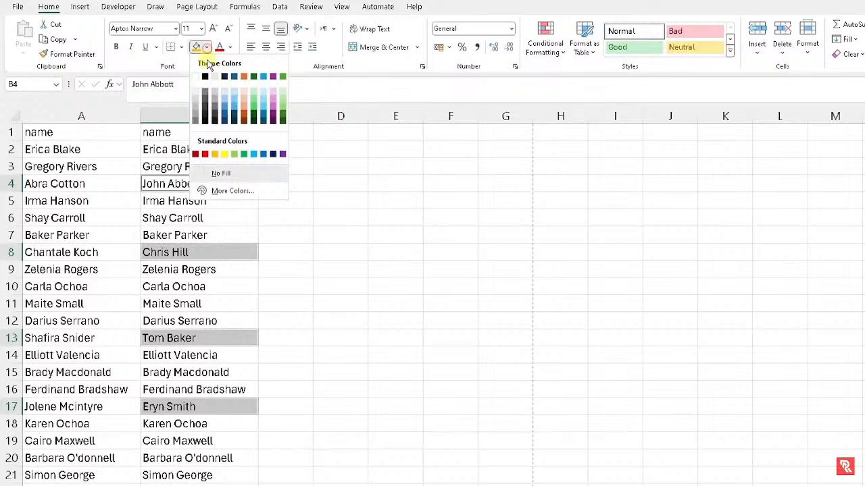
{"action": "left_click", "coordinate": [223, 155]}
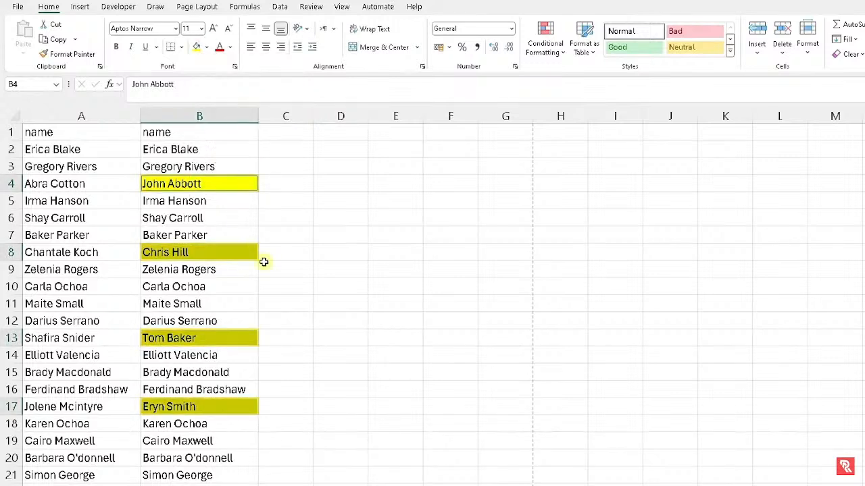
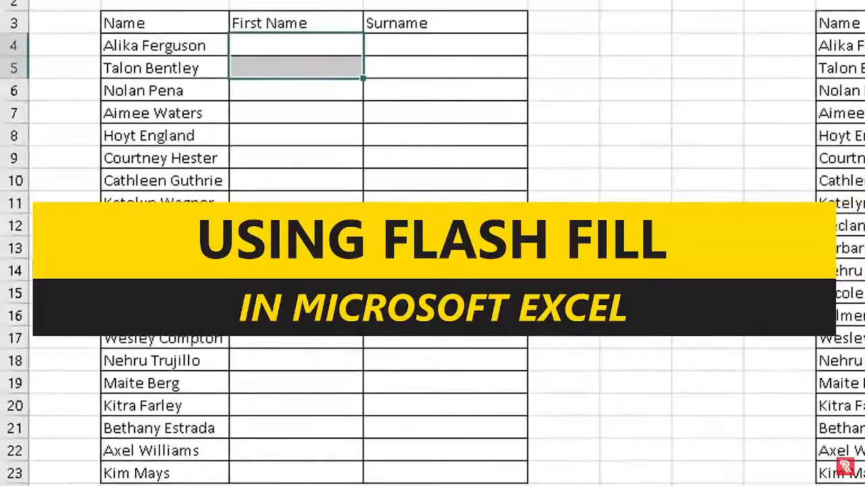
Highlight the Name list, empty First Name and Surname cells, and the first Initials cells
{"action": "left_click", "coordinate": [164, 1]}
{"action": "left_click", "coordinate": [445, 1]}
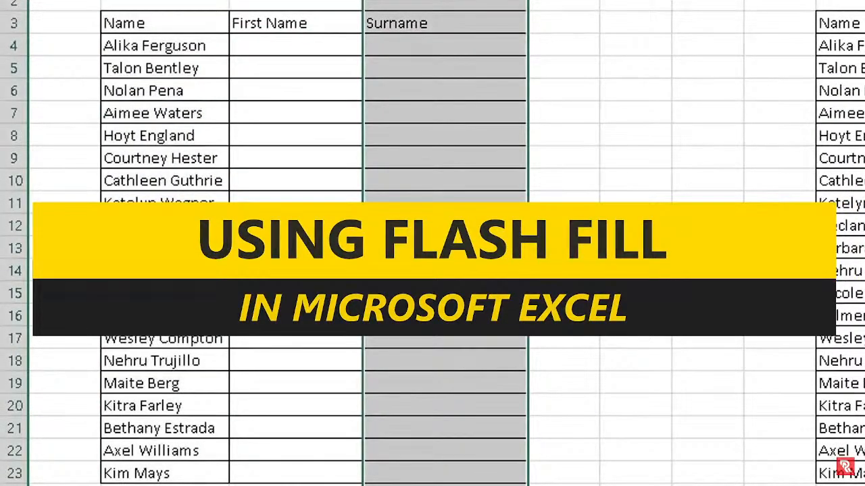
{"action": "left_click", "coordinate": [299, 105]}
{"action": "left_click_drag", "start_coordinate": [151, 37], "coordinate": [153, 450]}
{"action": "left_click_drag", "start_coordinate": [263, 42], "coordinate": [266, 473]}
{"action": "left_click", "coordinate": [420, 26]}
{"action": "left_click_drag", "start_coordinate": [413, 37], "coordinate": [398, 450]}
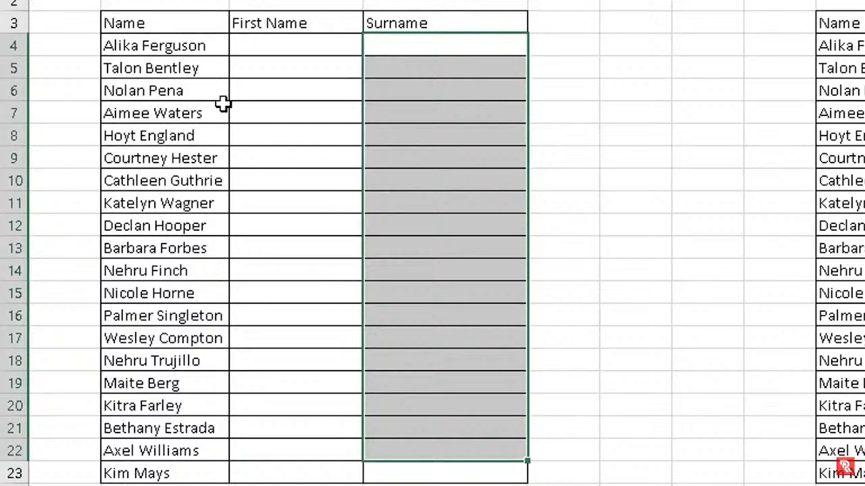
{"action": "left_click", "coordinate": [339, 479]}
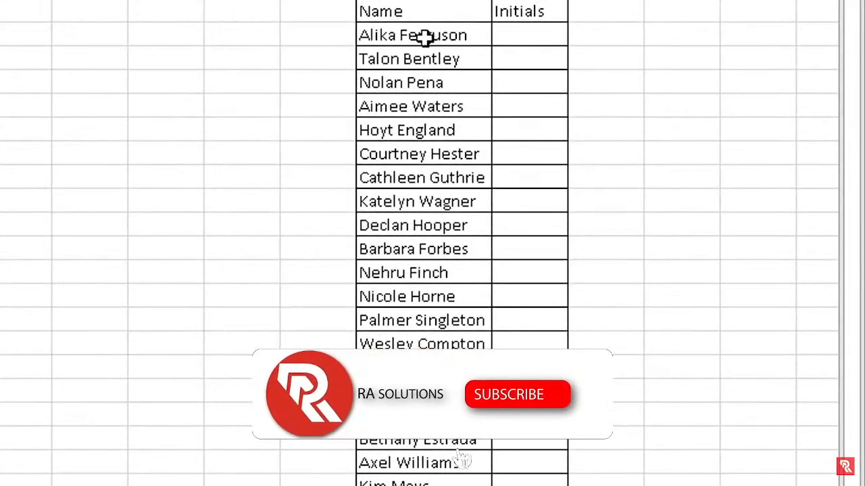
{"action": "left_click", "coordinate": [531, 32]}
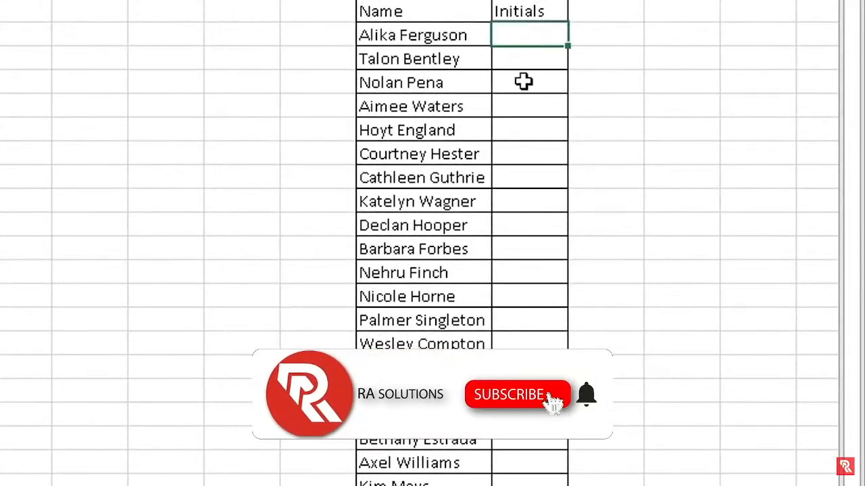
{"action": "left_click", "coordinate": [531, 64]}
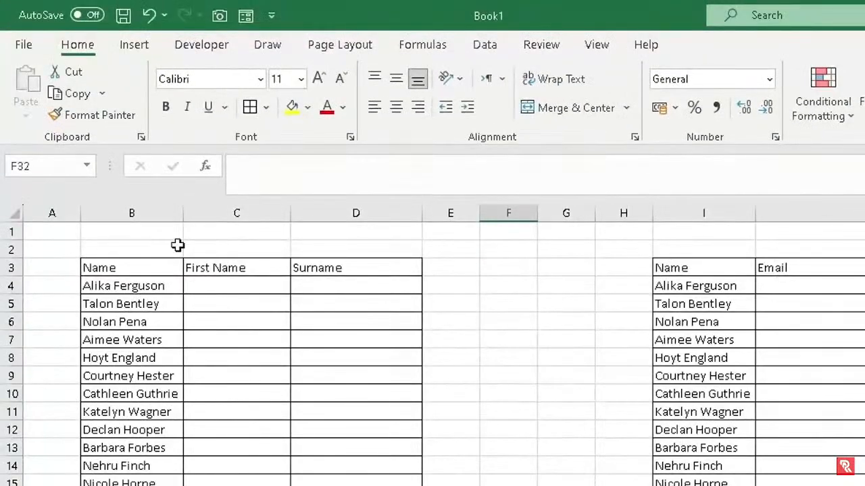
Enter Alika in C4 and Talon in C5 as First Name examples
{"action": "left_click_drag", "start_coordinate": [155, 211], "coordinate": [246, 223]}
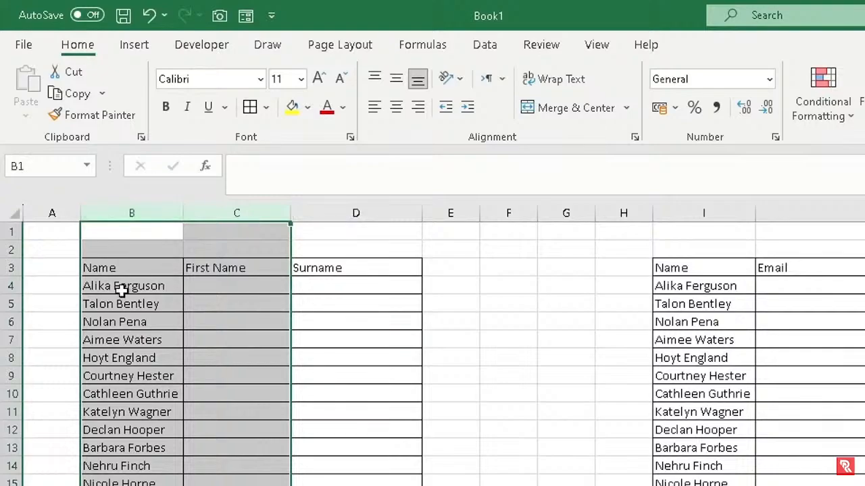
{"action": "left_click", "coordinate": [120, 286]}
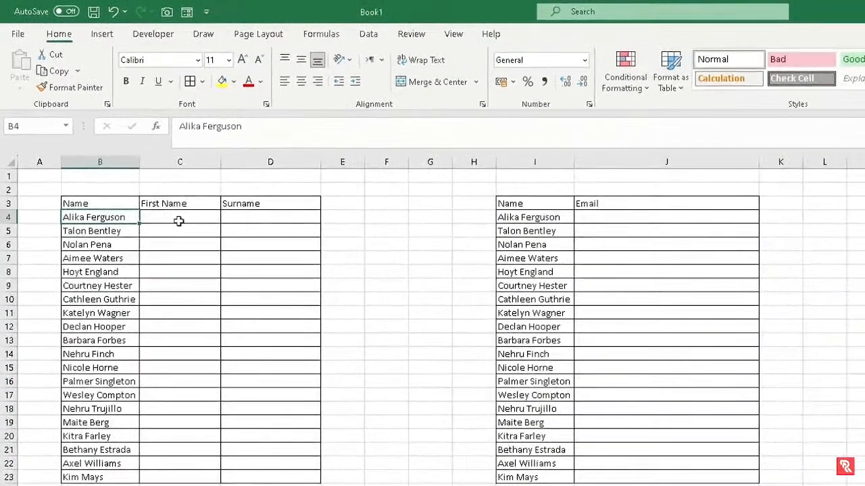
{"action": "left_click", "coordinate": [179, 221]}
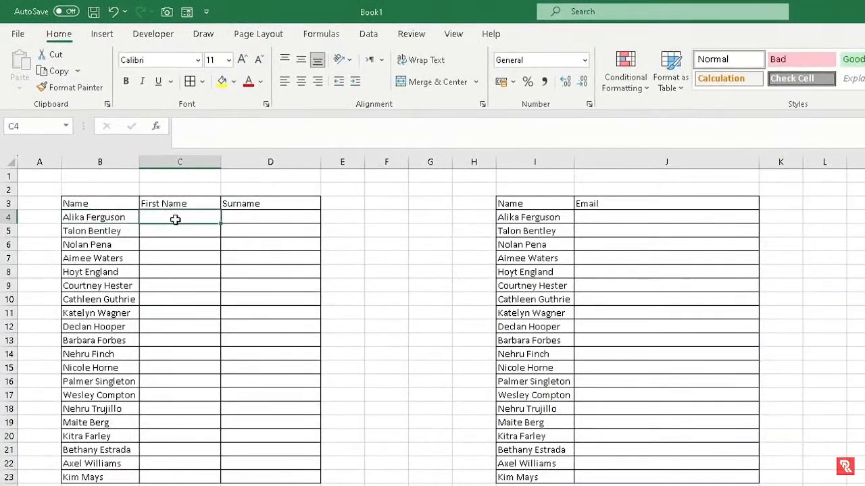
{"action": "left_click", "coordinate": [97, 219]}
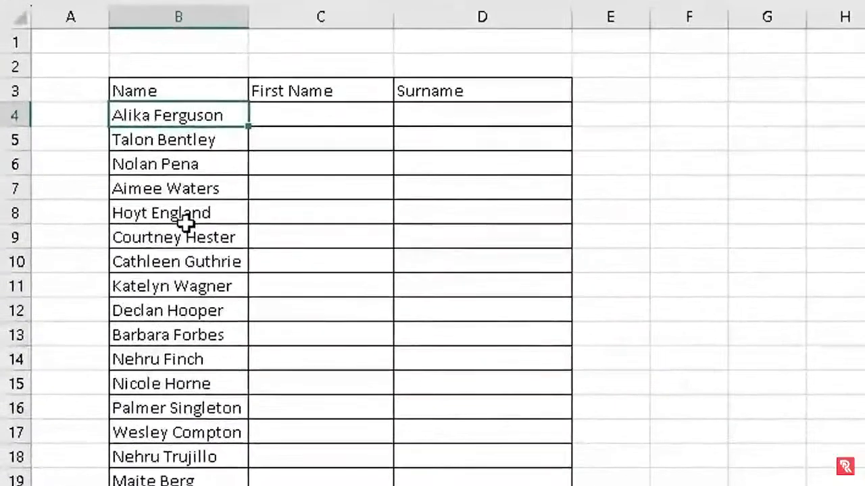
{"action": "left_click", "coordinate": [297, 116]}
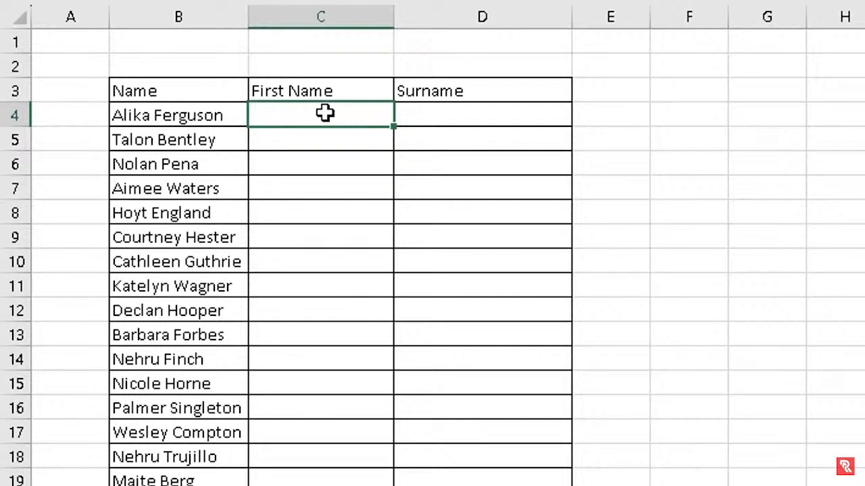
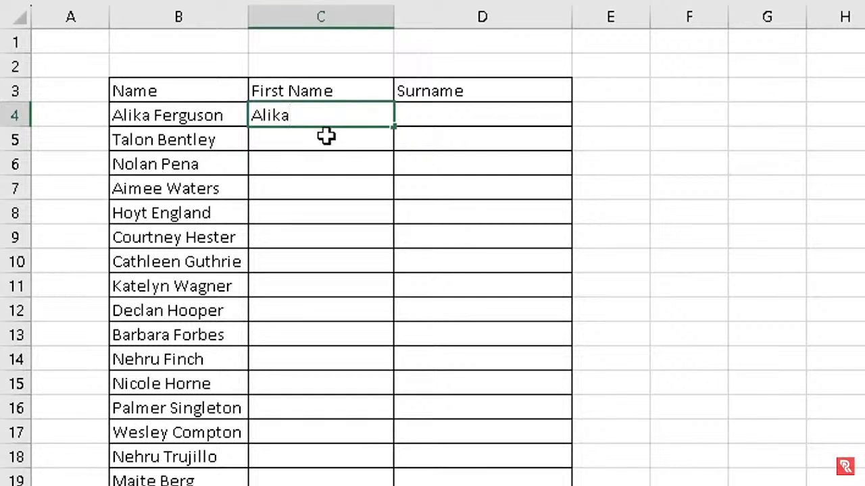
{"action": "left_click", "coordinate": [270, 139]}
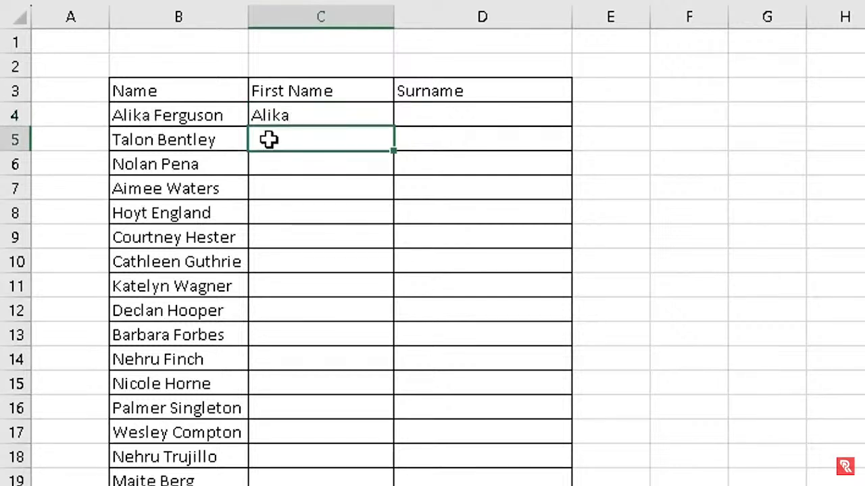
{"action": "type", "text": "Talon"}
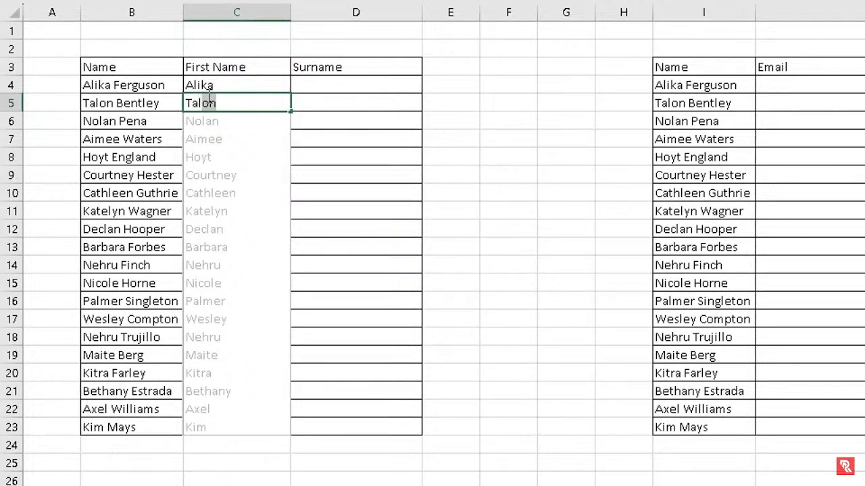
{"action": "type", "text": "on"}
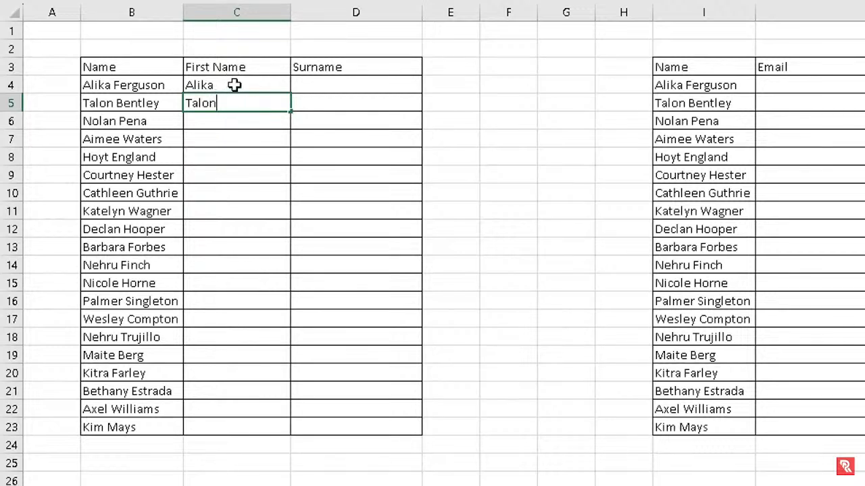
Flash Fill C4:C23 from the Fill menu and keep the suggested first names
{"action": "left_click_drag", "start_coordinate": [234, 84], "coordinate": [233, 424]}
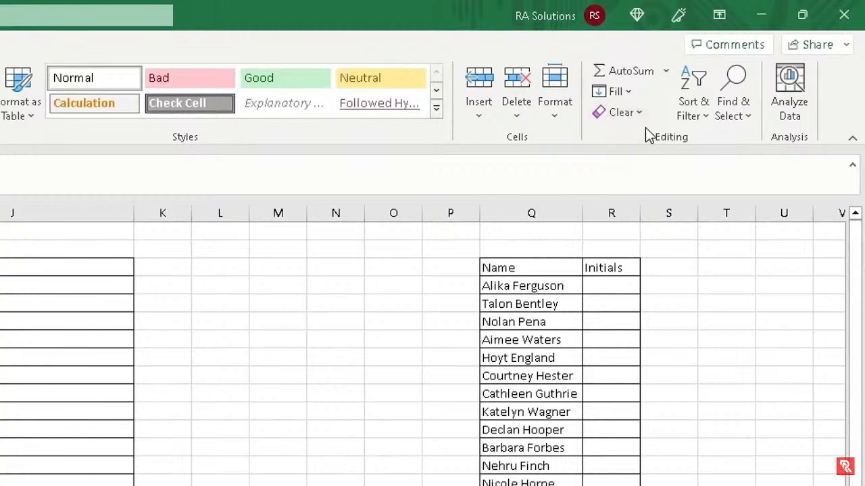
{"action": "left_click", "coordinate": [629, 92]}
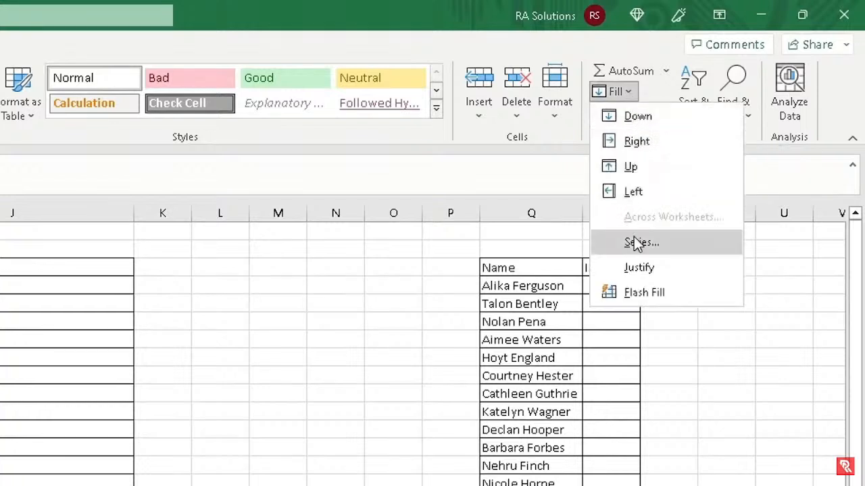
{"action": "left_click", "coordinate": [644, 294]}
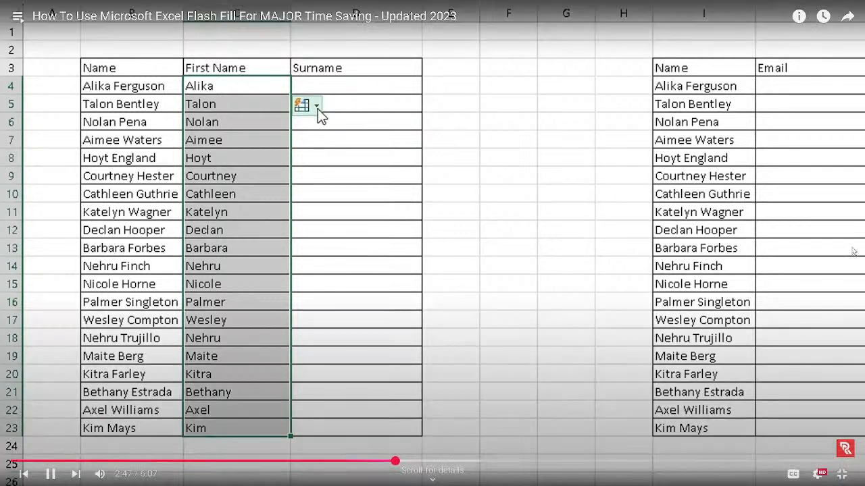
{"action": "left_click", "coordinate": [316, 107]}
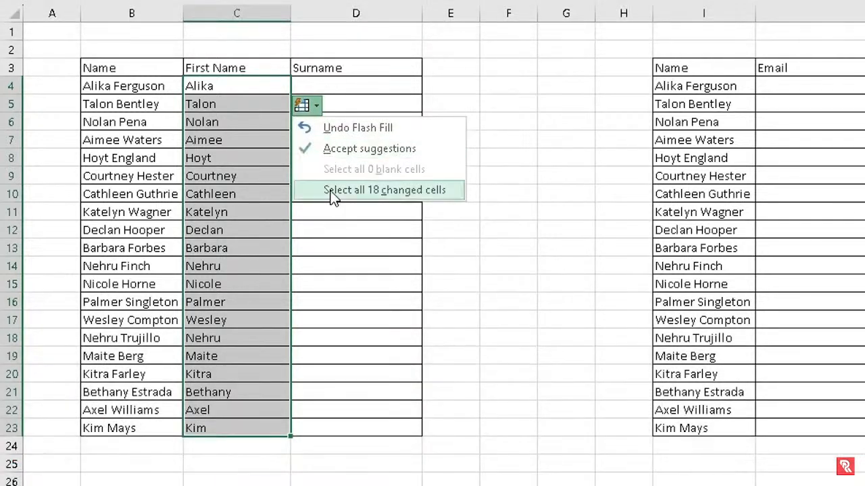
{"action": "left_click", "coordinate": [331, 151]}
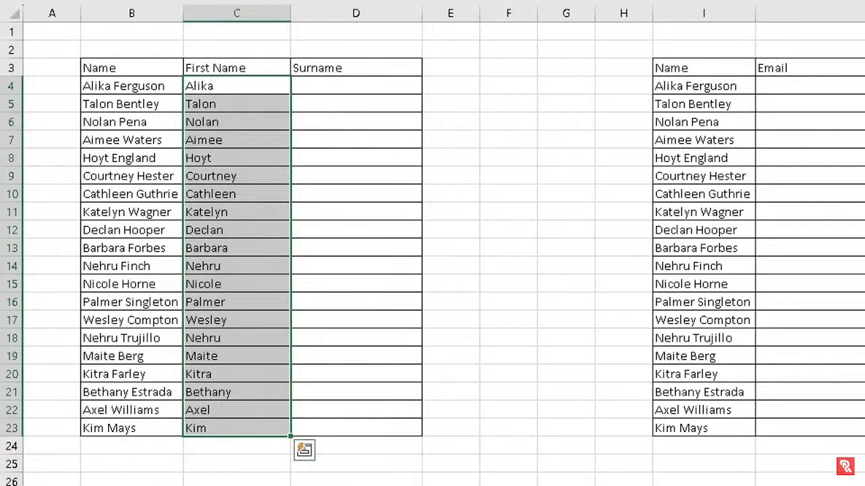
{"action": "left_click", "coordinate": [346, 85]}
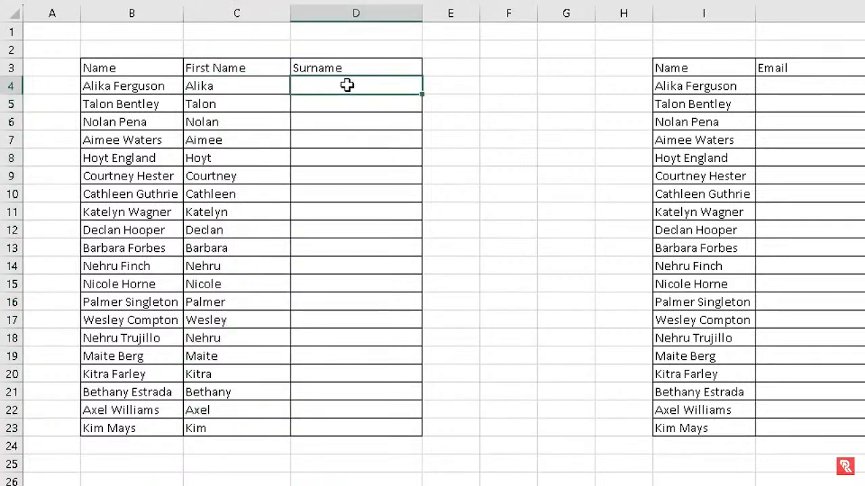
Enter Ferguson and Bentley in D4:D5, then Flash Fill D4:D23 with Ctrl+E and accept
{"action": "key", "text": "Return"}
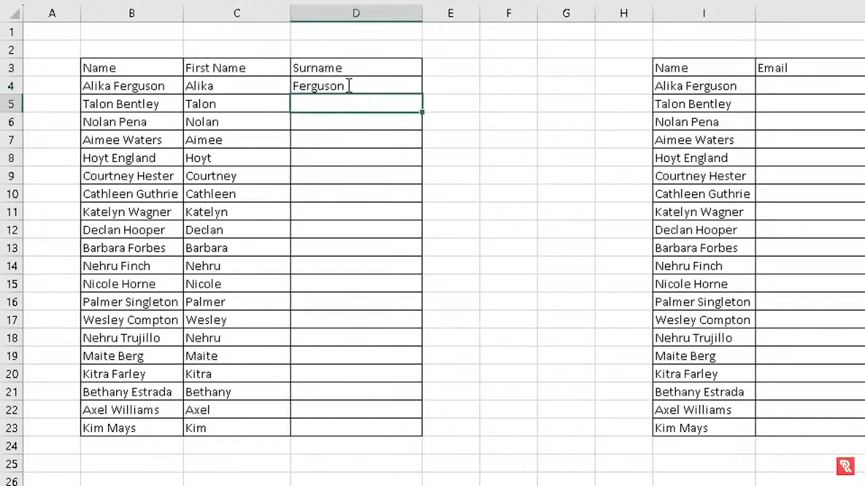
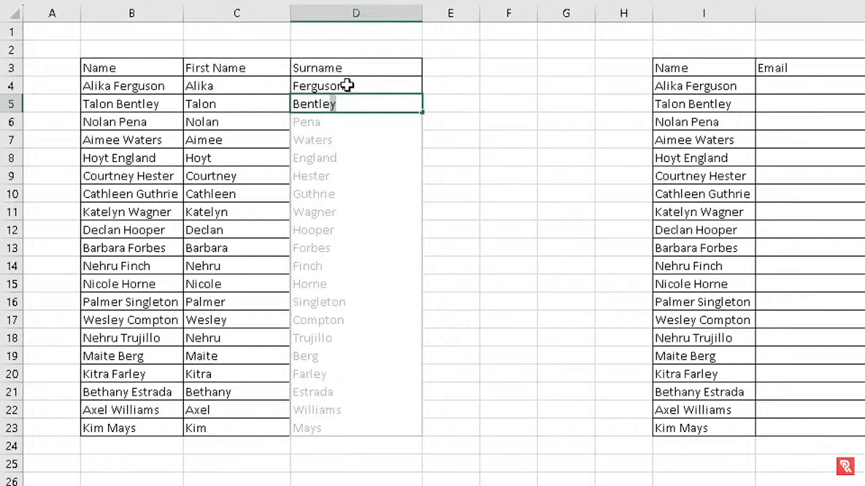
{"action": "left_click_drag", "start_coordinate": [347, 86], "coordinate": [344, 419]}
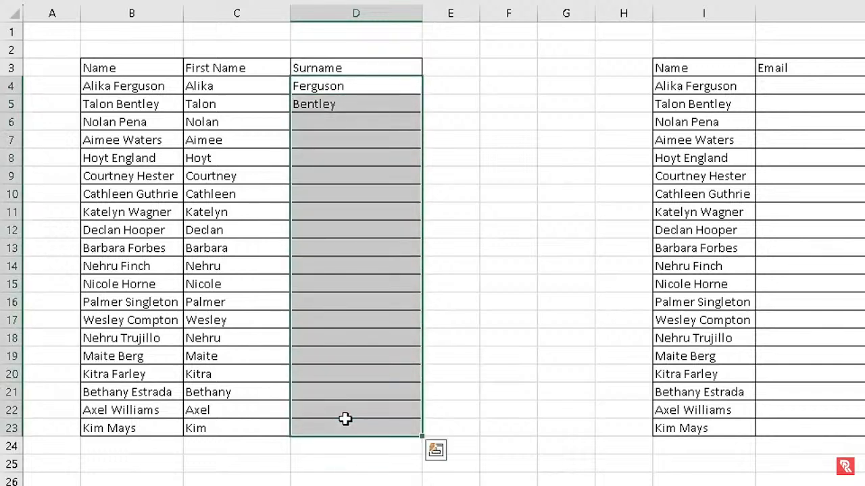
{"action": "key", "text": "ctrl+e"}
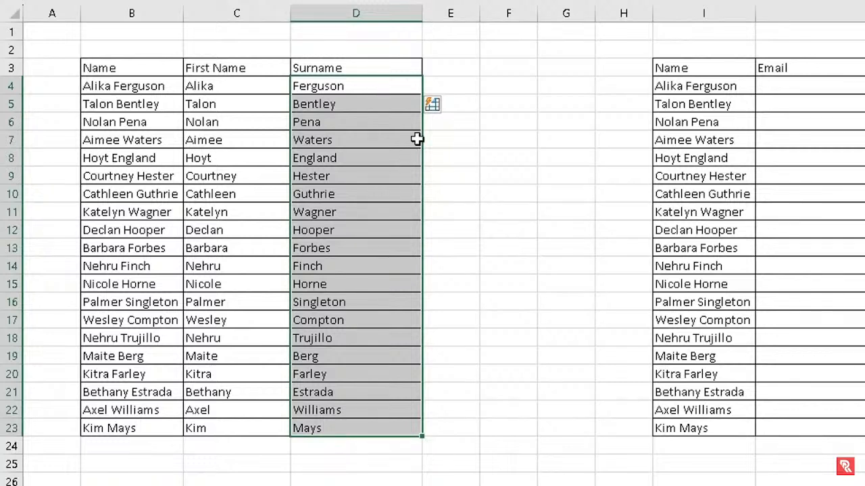
{"action": "left_click", "coordinate": [443, 105]}
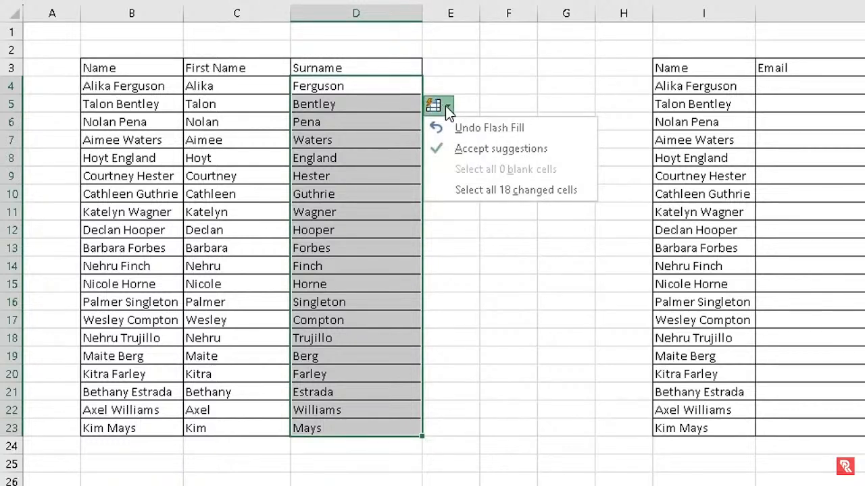
{"action": "left_click", "coordinate": [465, 148]}
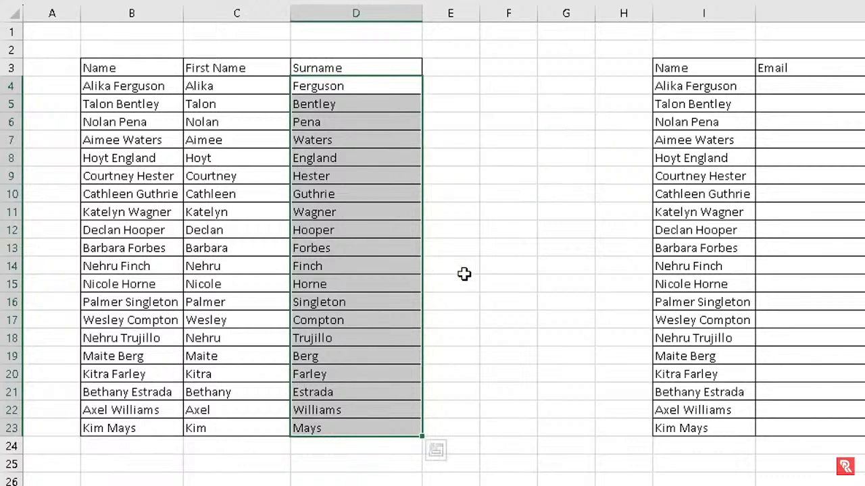
{"action": "left_click", "coordinate": [464, 274]}
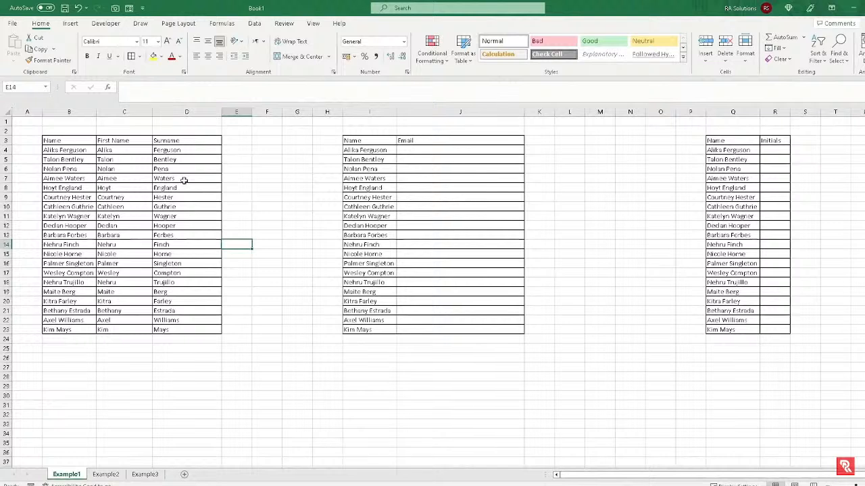
Dismiss the Fill options list without applying anything and select an empty cell
{"action": "left_click", "coordinate": [783, 49]}
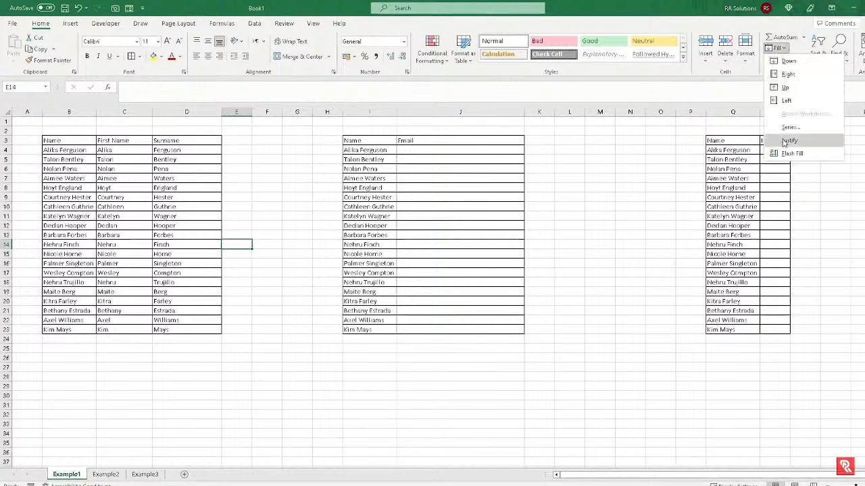
{"action": "left_click", "coordinate": [175, 148]}
{"action": "left_click", "coordinate": [257, 206]}
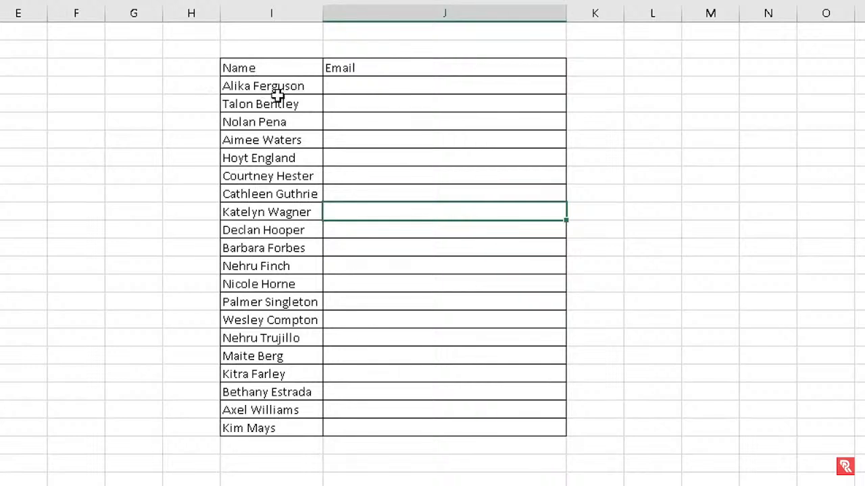
Type the first person's firstname.surname company e-mail address in J2, fixing typos
{"action": "left_click", "coordinate": [365, 83]}
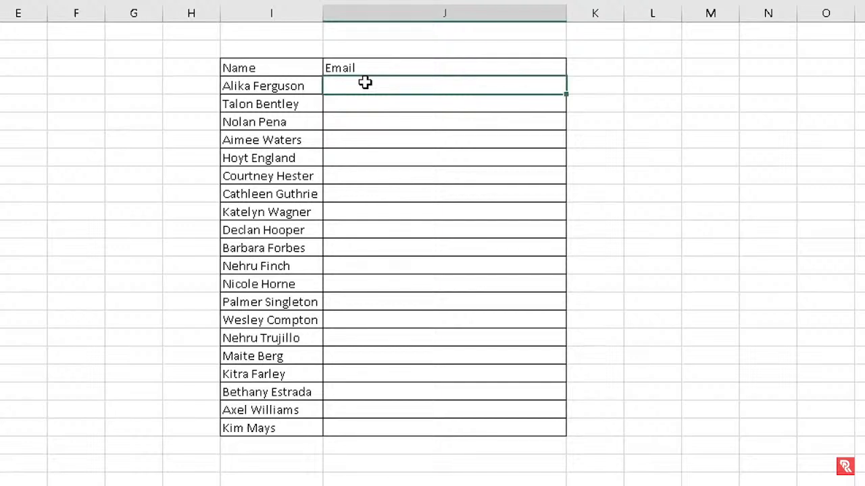
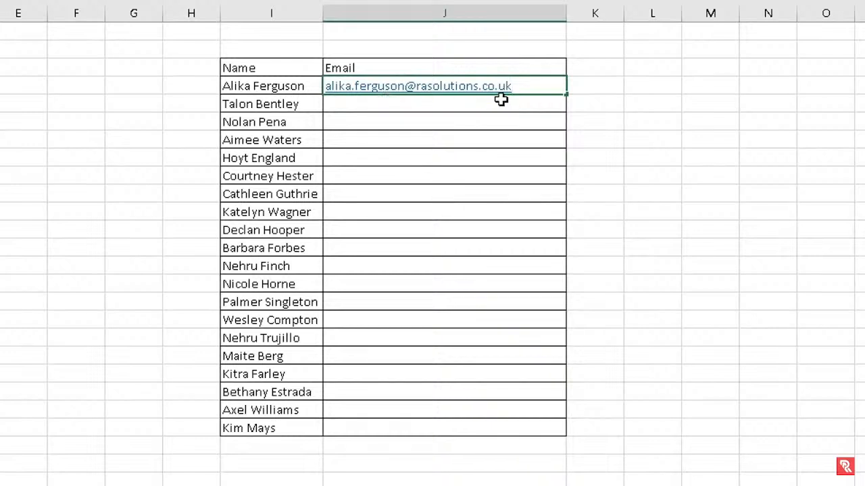
{"action": "left_click", "coordinate": [531, 104]}
Flash Fill the remaining Email cells with Ctrl+E and accept the suggestions
{"action": "left_click_drag", "start_coordinate": [531, 87], "coordinate": [541, 426]}
{"action": "key", "text": "ctrl+e"}
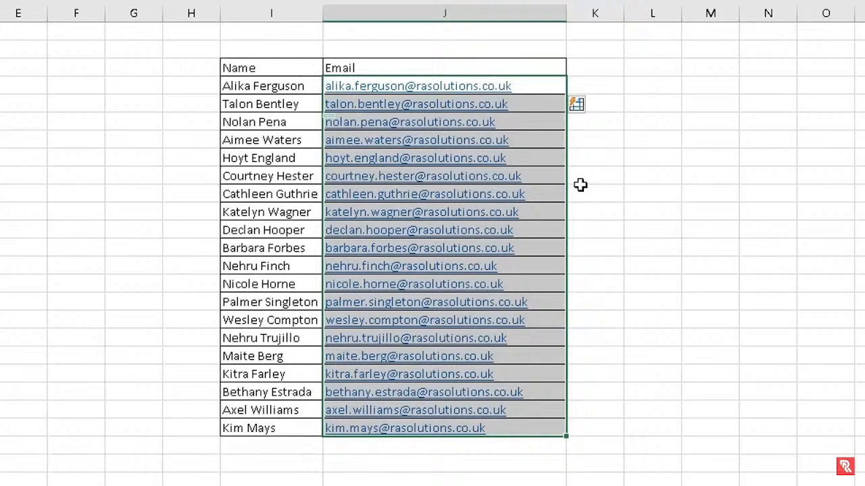
{"action": "left_click", "coordinate": [591, 107]}
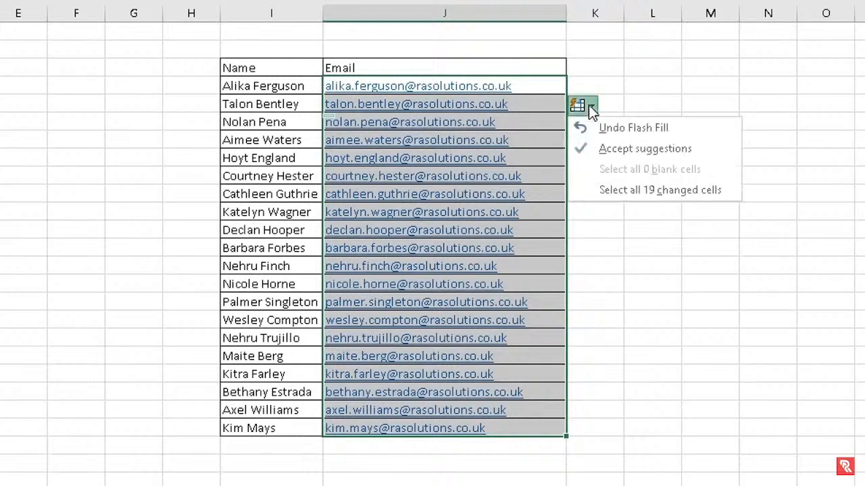
{"action": "left_click", "coordinate": [602, 144]}
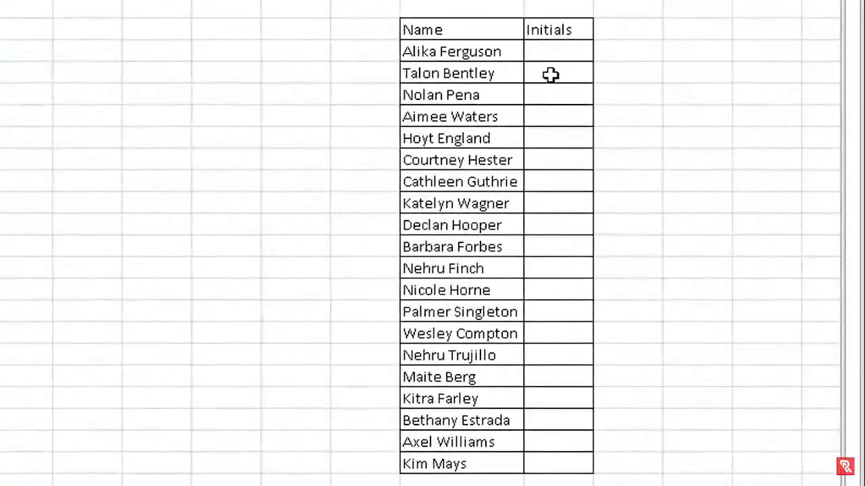
Type AF as the first initials, then Flash Fill the Initials column and accept
{"action": "left_click", "coordinate": [555, 53]}
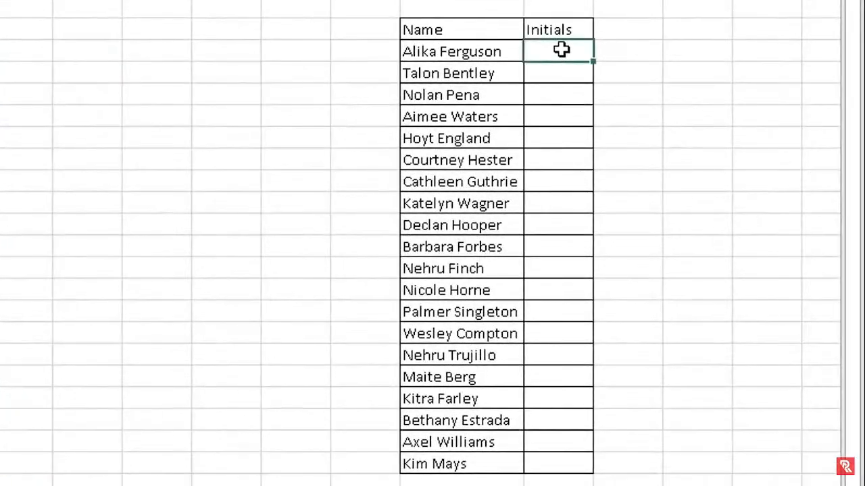
{"action": "type", "text": "AF"}
{"action": "left_click", "coordinate": [603, 54]}
{"action": "left_click_drag", "start_coordinate": [564, 47], "coordinate": [563, 460]}
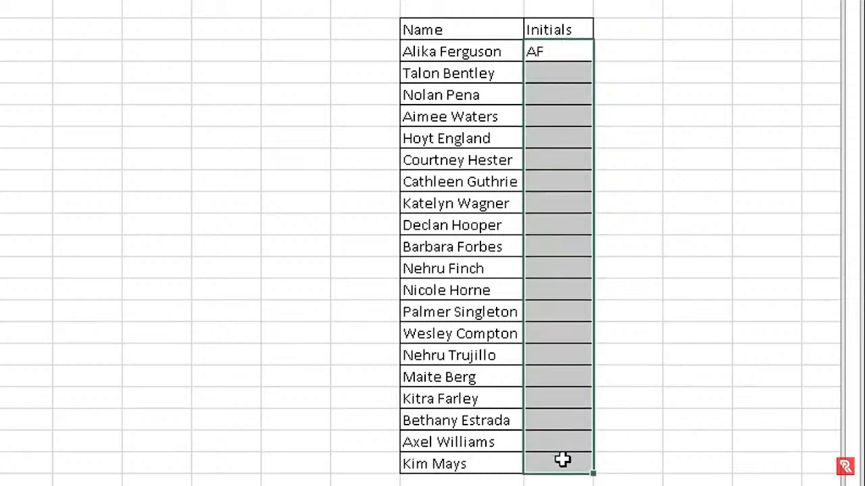
{"action": "key", "text": "ctrl+e"}
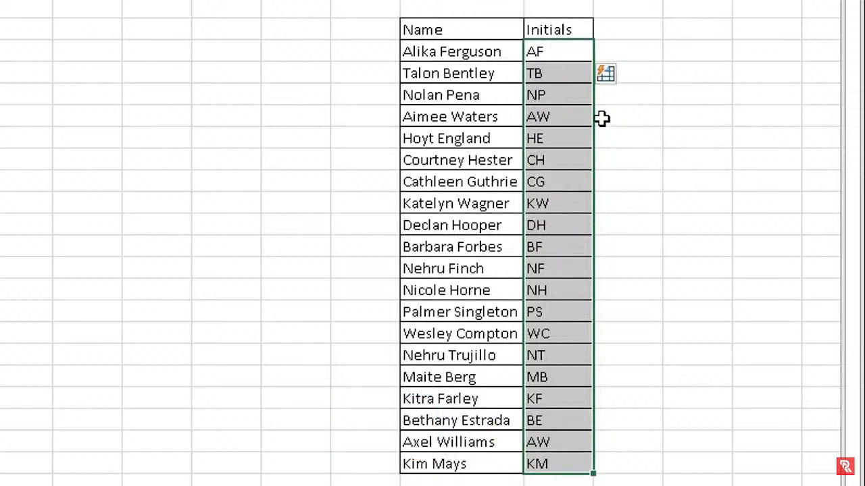
{"action": "left_click", "coordinate": [606, 73]}
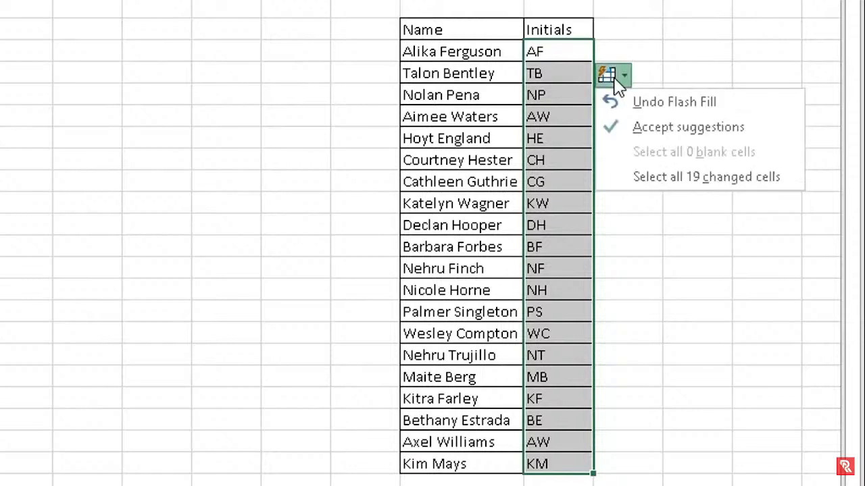
{"action": "left_click", "coordinate": [675, 132]}
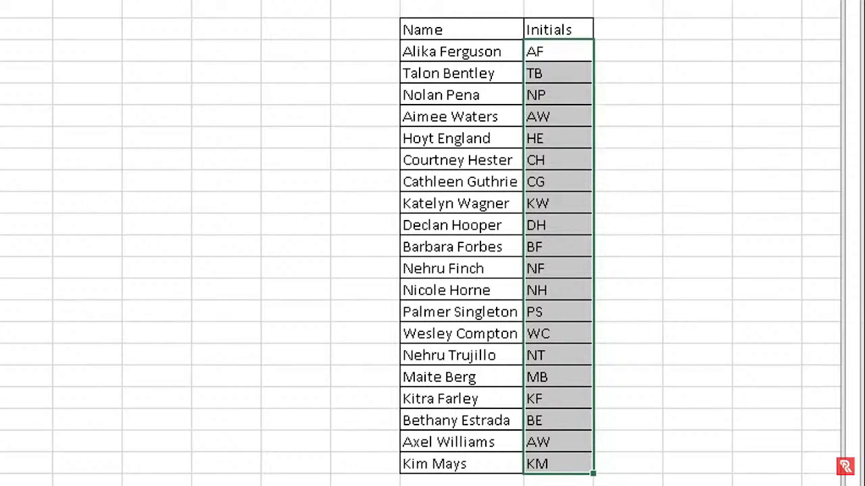
{"action": "left_click", "coordinate": [1, 444]}
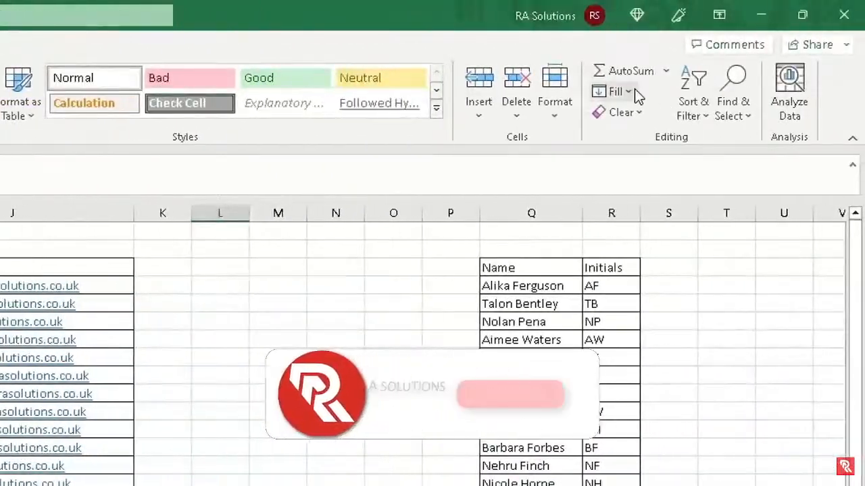
Close the Fill options unused and cancel the Insert Picture dialog showing ExcelExample.png
{"action": "left_click", "coordinate": [634, 88]}
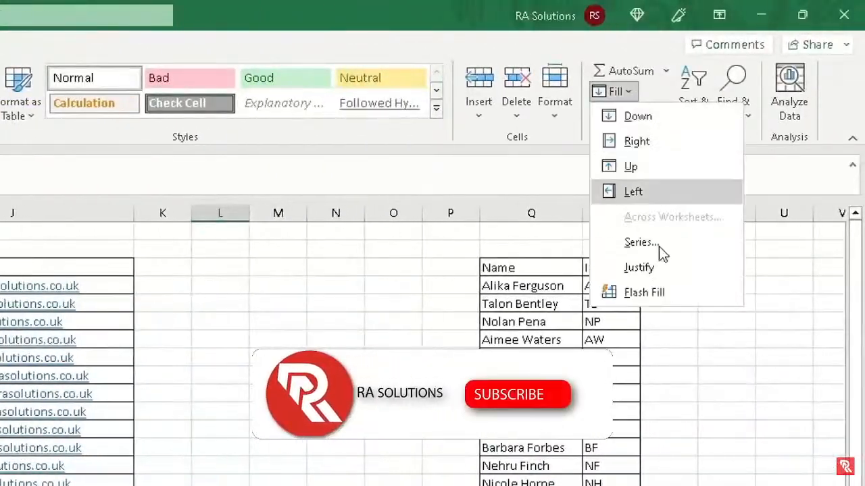
{"action": "left_click", "coordinate": [392, 318]}
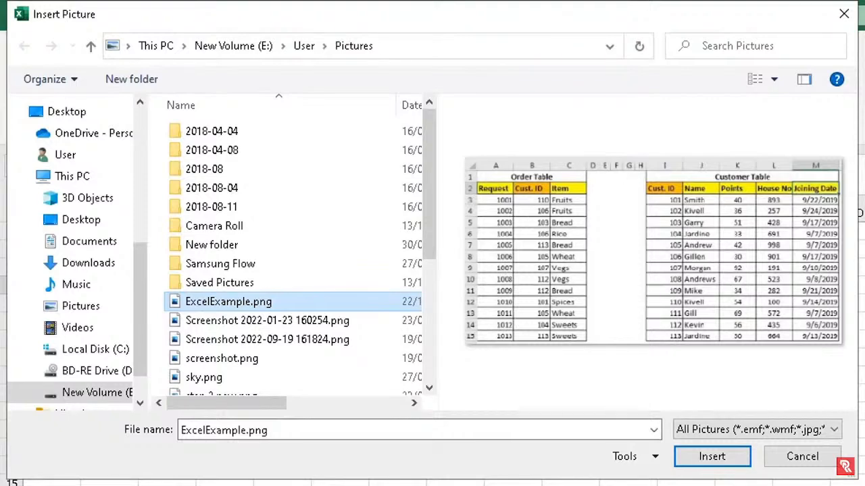
{"action": "left_click", "coordinate": [798, 464]}
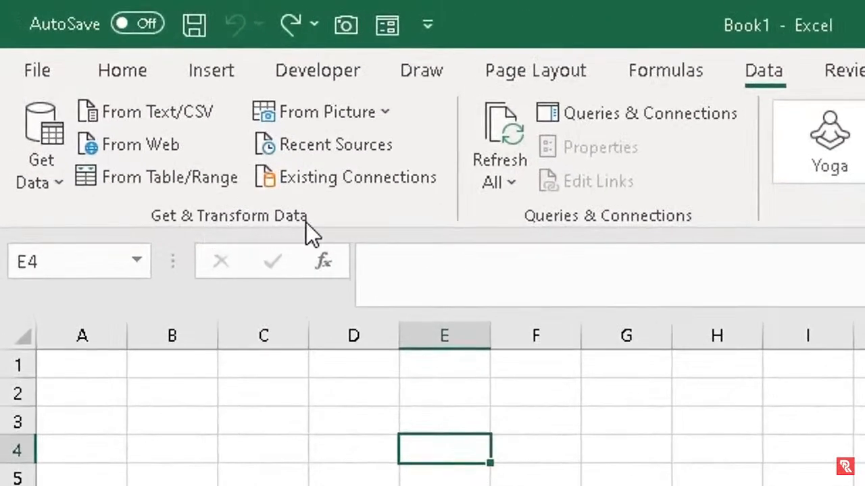
Show the From Picture import choices on the blank workbook
{"action": "left_click", "coordinate": [385, 113]}
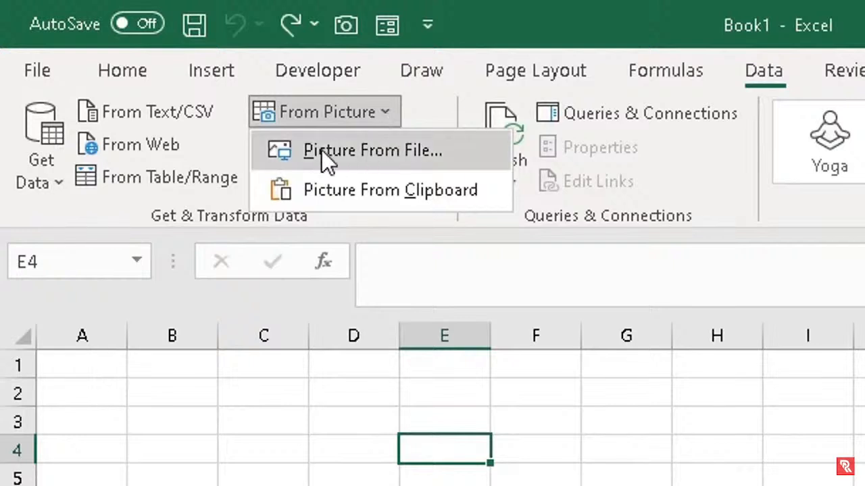
Choose Picture From File, pick ExcelExample.png and send it for conversion
{"action": "left_click", "coordinate": [402, 151]}
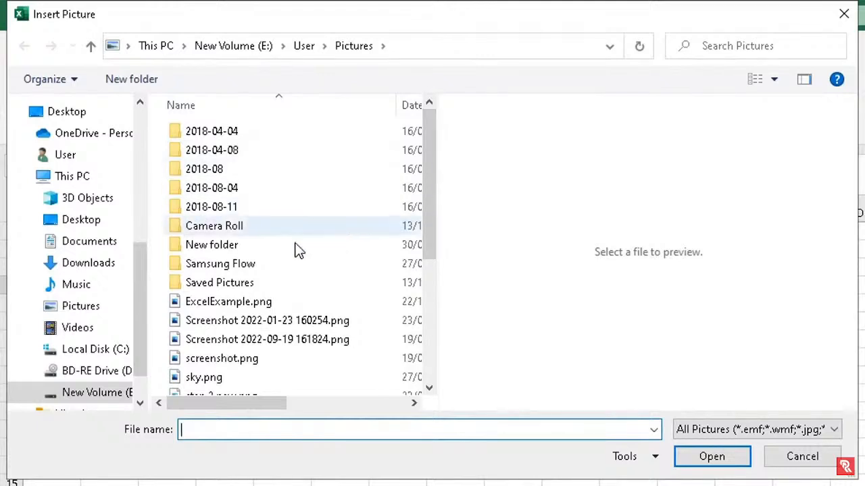
{"action": "left_click", "coordinate": [228, 302]}
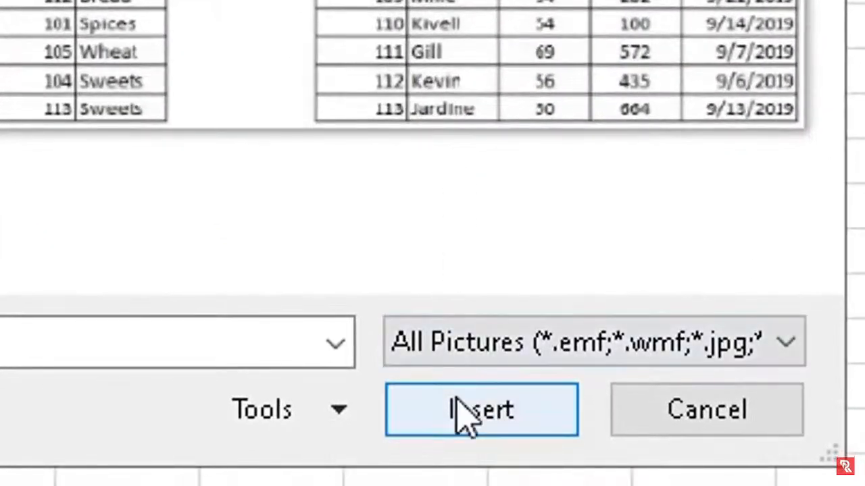
{"action": "left_click", "coordinate": [465, 412]}
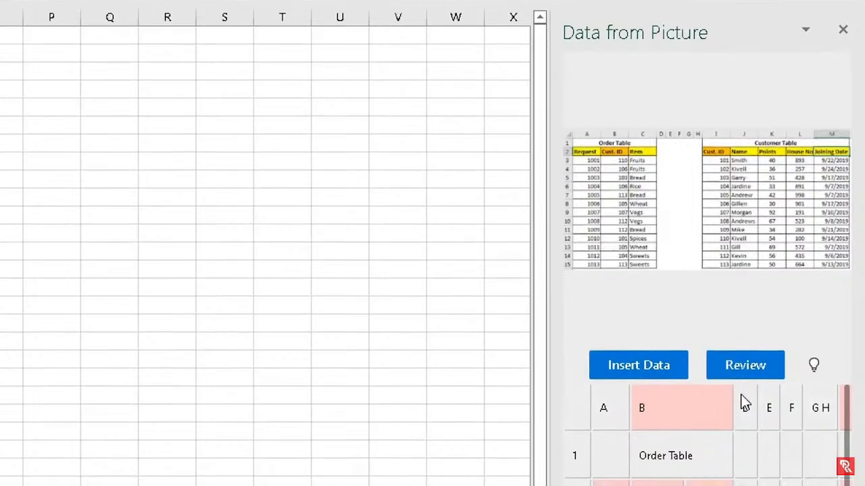
Step through each flagged recognised value in the Data from Picture pane
{"action": "scroll", "coordinate": [838, 397], "scroll_direction": "down", "scroll_amount": 1}
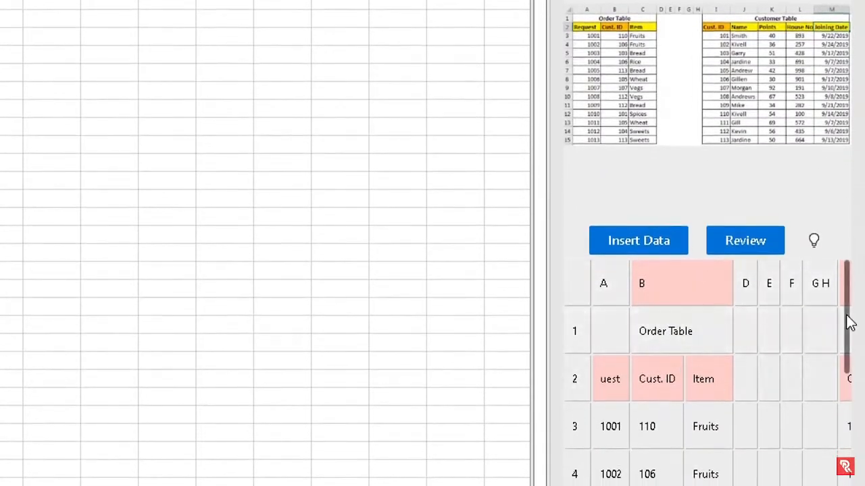
{"action": "mouse_move", "coordinate": [845, 322]}
{"action": "left_mouse_down"}
{"action": "mouse_move", "coordinate": [849, 456]}
{"action": "mouse_move", "coordinate": [849, 331]}
{"action": "left_mouse_up"}
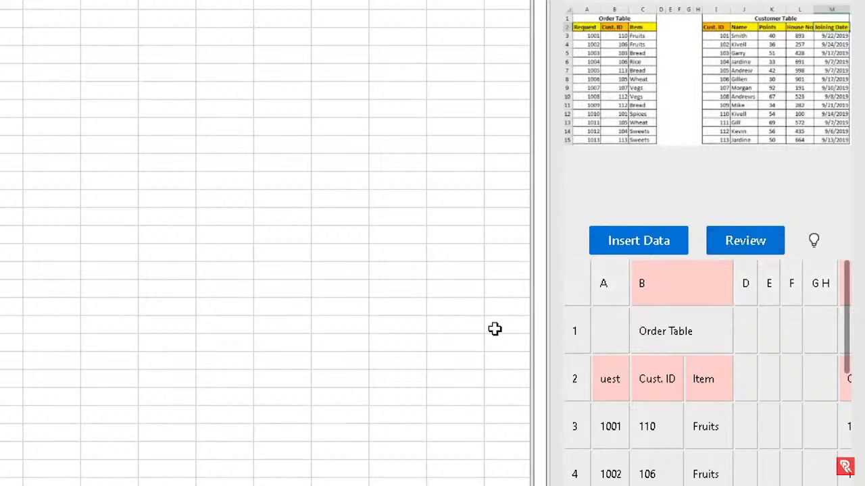
{"action": "left_click", "coordinate": [765, 247]}
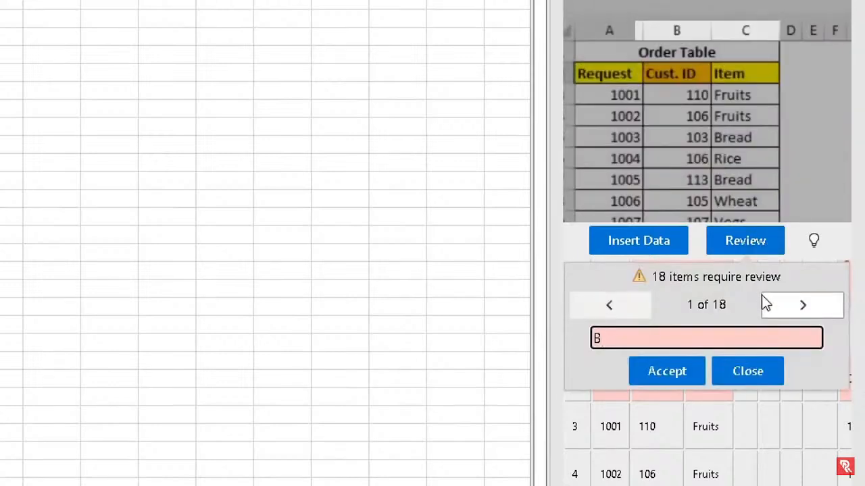
{"action": "left_click", "coordinate": [803, 317]}
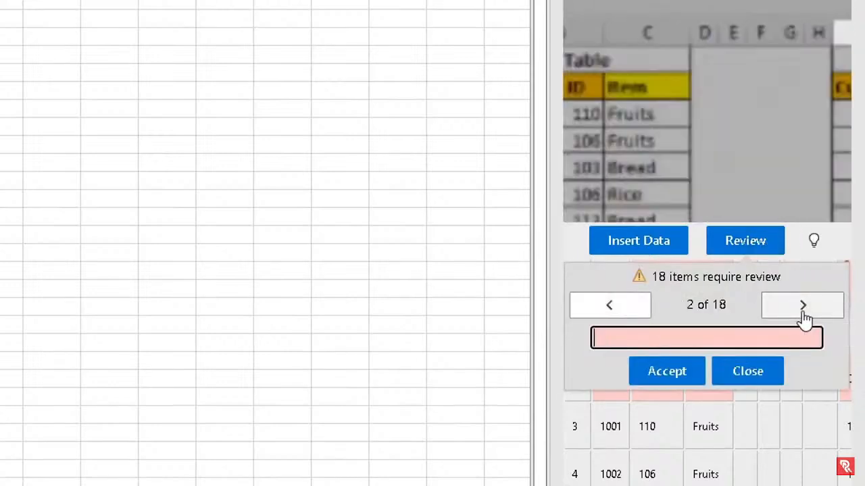
{"action": "left_click", "coordinate": [803, 318]}
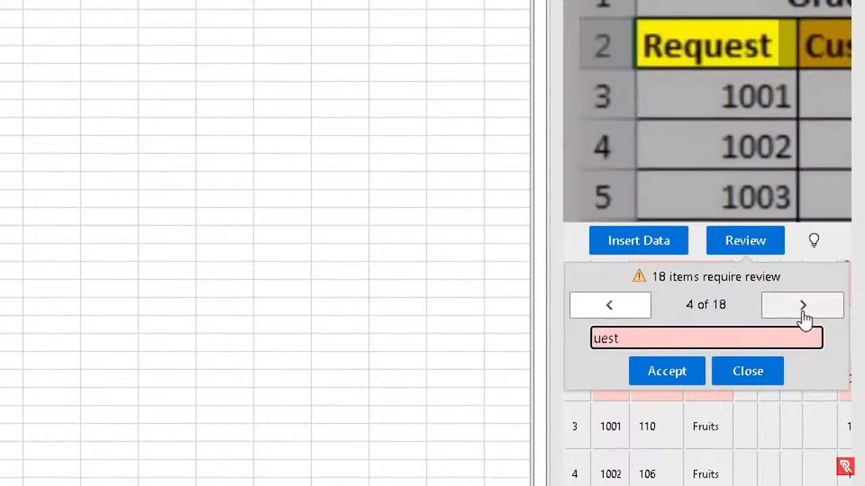
{"action": "left_click", "coordinate": [803, 309]}
{"action": "left_click", "coordinate": [802, 309]}
{"action": "left_click", "coordinate": [802, 309]}
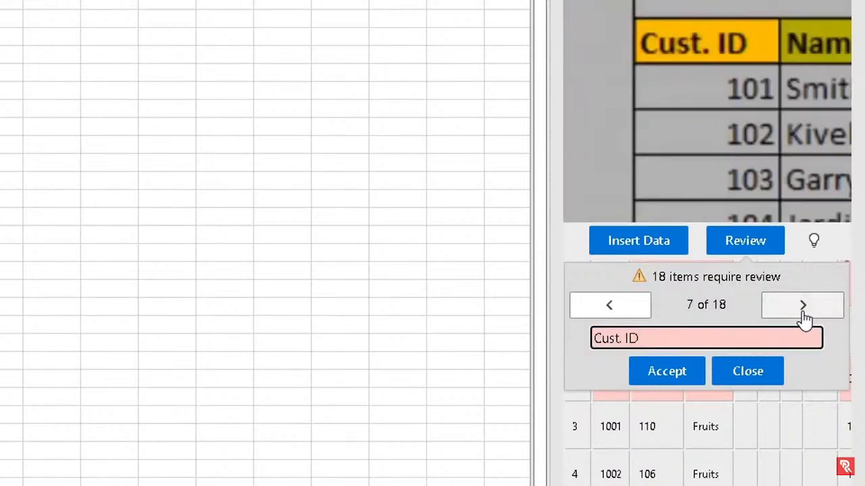
{"action": "left_click", "coordinate": [804, 314]}
{"action": "left_click", "coordinate": [804, 315]}
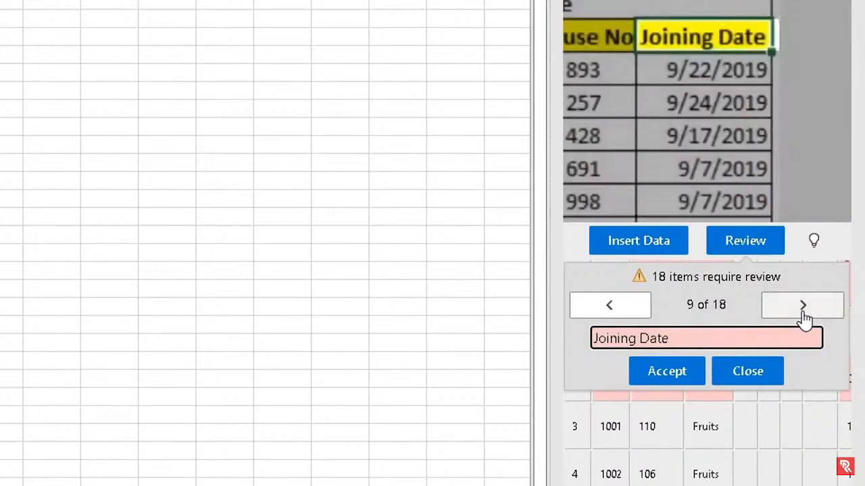
{"action": "left_click", "coordinate": [804, 315]}
{"action": "left_click", "coordinate": [804, 315]}
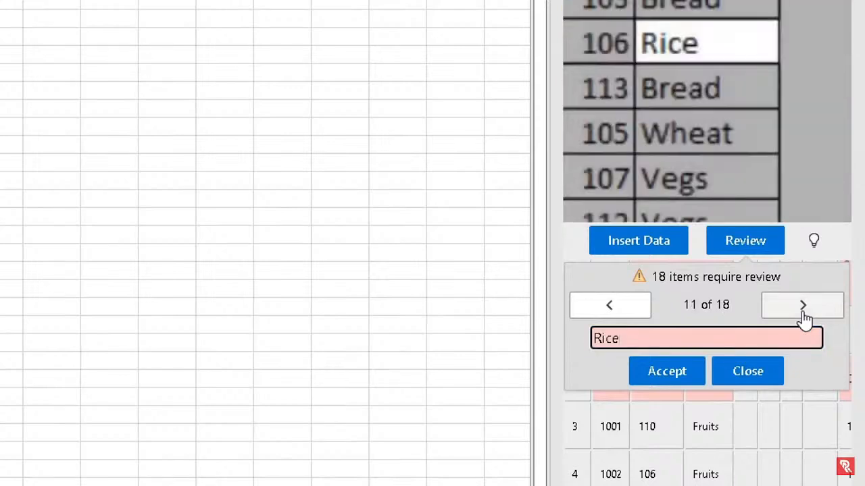
{"action": "left_click", "coordinate": [804, 315]}
{"action": "left_click", "coordinate": [804, 315]}
{"action": "left_click", "coordinate": [804, 315]}
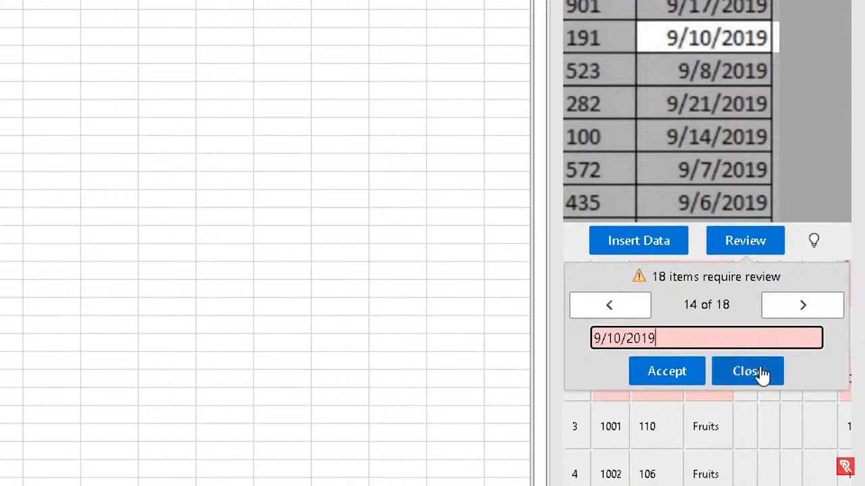
{"action": "left_click", "coordinate": [805, 312]}
{"action": "left_click", "coordinate": [804, 310]}
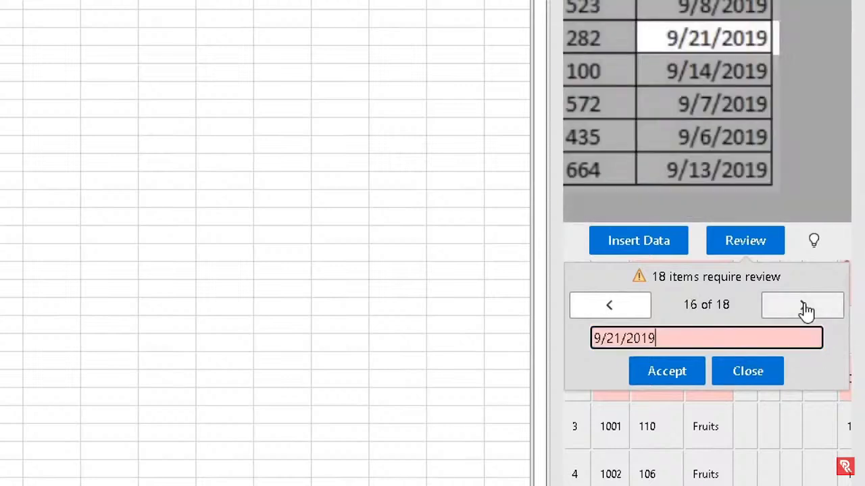
{"action": "left_click", "coordinate": [804, 310]}
{"action": "left_click", "coordinate": [804, 310]}
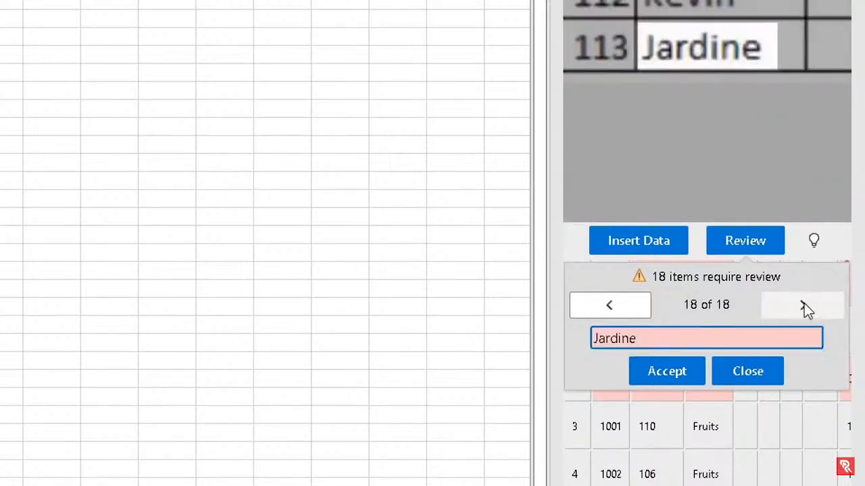
Accept every flagged value, starting with Jardine, until none need review
{"action": "left_click", "coordinate": [692, 371]}
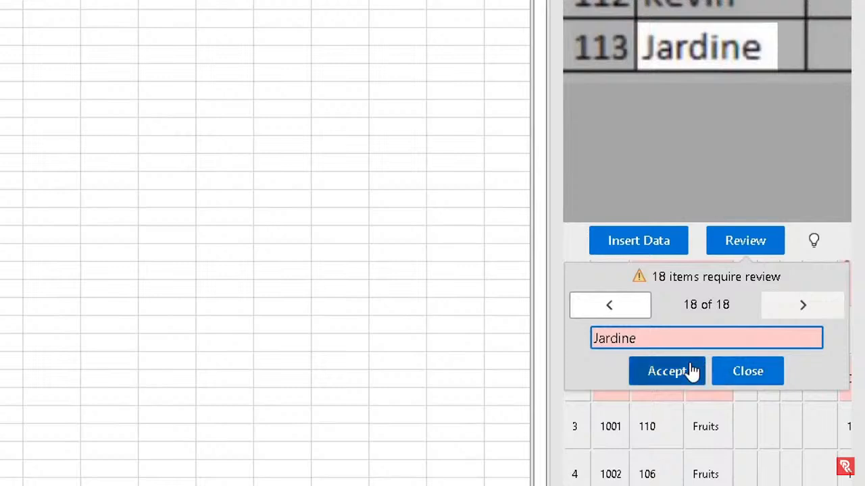
{"action": "left_click", "coordinate": [684, 379]}
{"action": "left_click", "coordinate": [684, 378]}
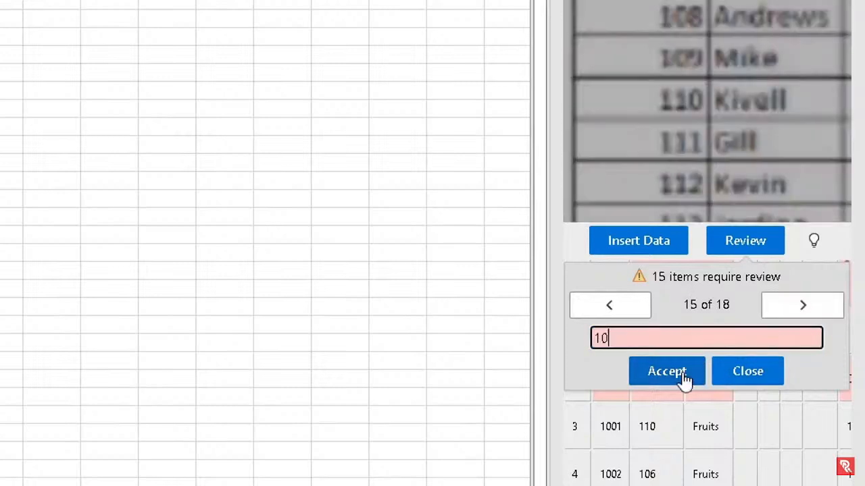
{"action": "left_click", "coordinate": [684, 378]}
{"action": "left_click", "coordinate": [684, 379]}
{"action": "left_click", "coordinate": [684, 379]}
{"action": "left_click", "coordinate": [684, 378]}
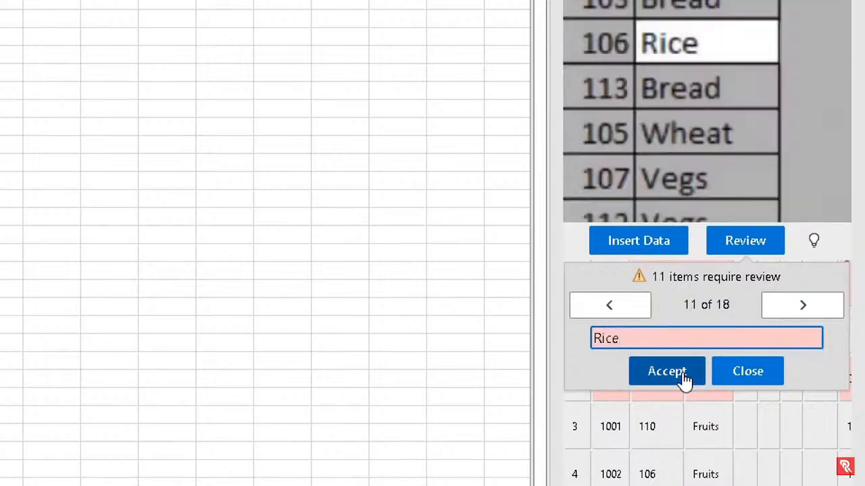
{"action": "left_click", "coordinate": [684, 379]}
{"action": "left_click", "coordinate": [684, 378]}
{"action": "left_click", "coordinate": [684, 378]}
{"action": "left_click", "coordinate": [683, 379]}
{"action": "left_click", "coordinate": [684, 378]}
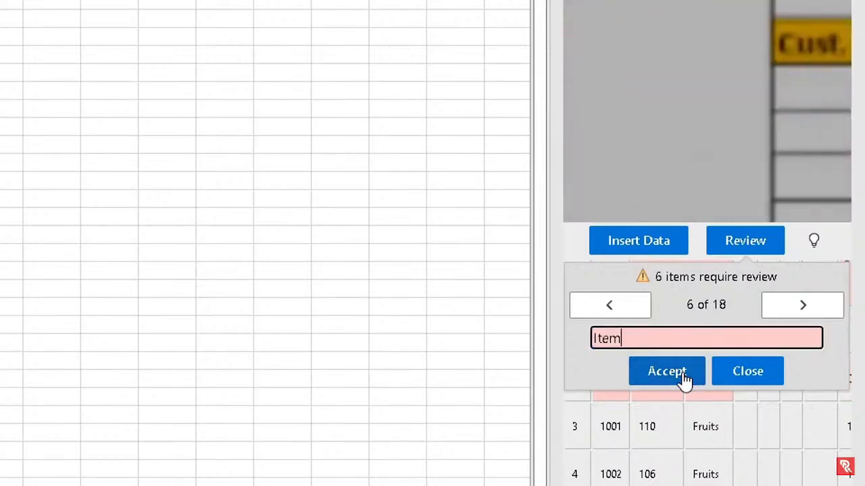
{"action": "left_click", "coordinate": [684, 378]}
{"action": "left_click", "coordinate": [683, 378]}
{"action": "left_click", "coordinate": [684, 379]}
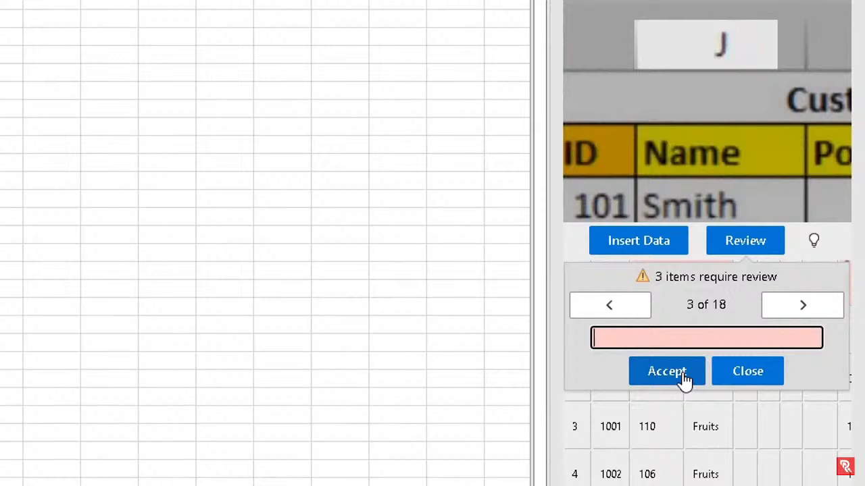
{"action": "left_click", "coordinate": [684, 378]}
{"action": "left_click", "coordinate": [684, 378]}
{"action": "left_click", "coordinate": [684, 378]}
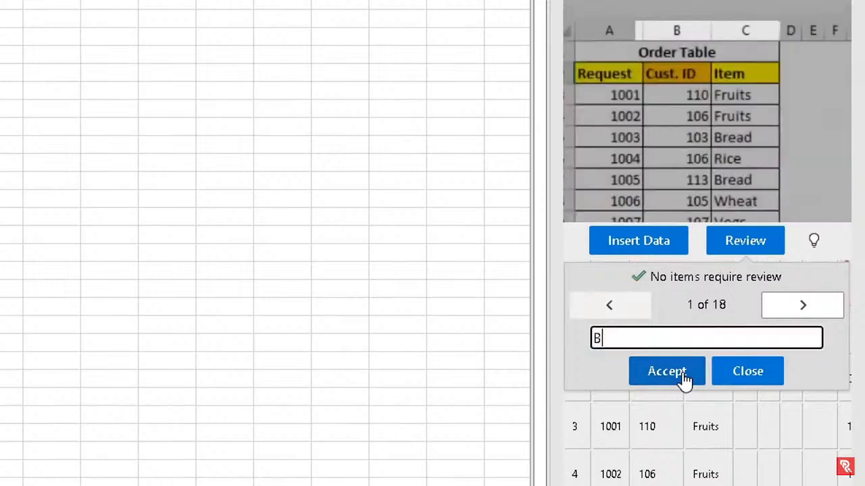
{"action": "left_click", "coordinate": [684, 378]}
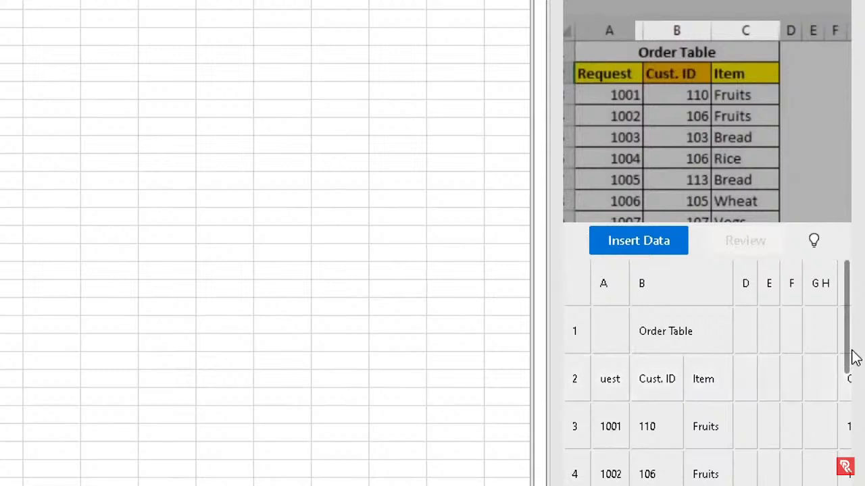
Insert the recognised Order Table and Customer Table into the worksheet, accepting the accuracy warning
{"action": "left_click_drag", "start_coordinate": [847, 372], "coordinate": [833, 317]}
{"action": "mouse_move", "coordinate": [629, 433]}
{"action": "left_mouse_down"}
{"action": "mouse_move", "coordinate": [743, 436]}
{"action": "mouse_move", "coordinate": [627, 425]}
{"action": "left_mouse_up"}
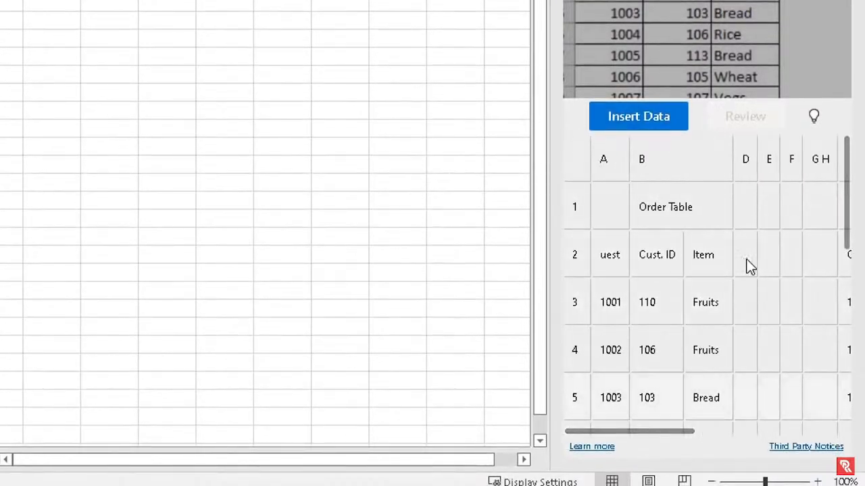
{"action": "left_click", "coordinate": [618, 120]}
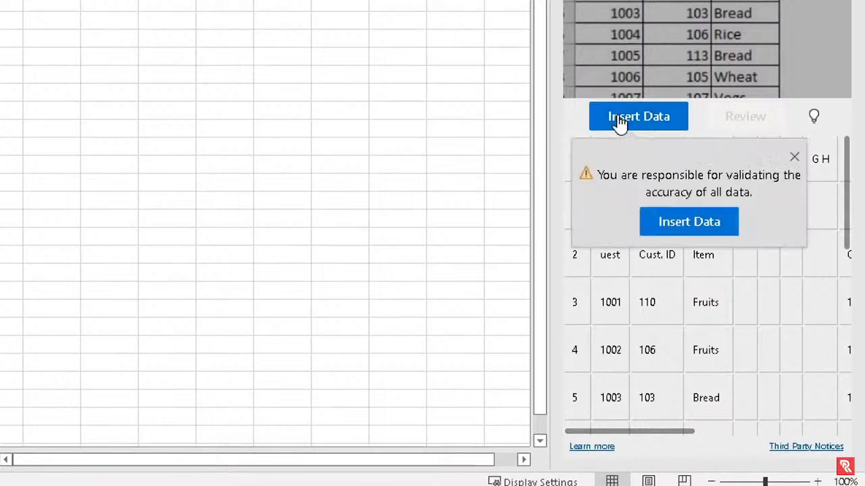
{"action": "left_click", "coordinate": [686, 229]}
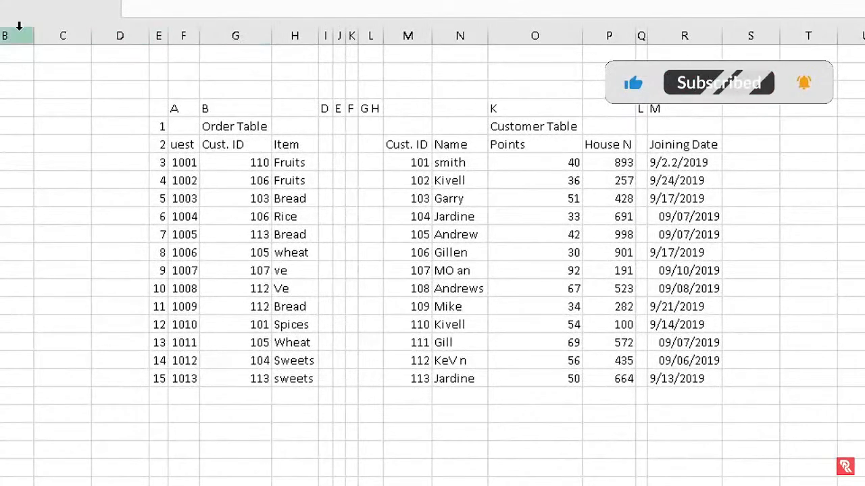
Clear the stray column letters and row numbers from the imported tables
{"action": "key", "text": "ctrl+a"}
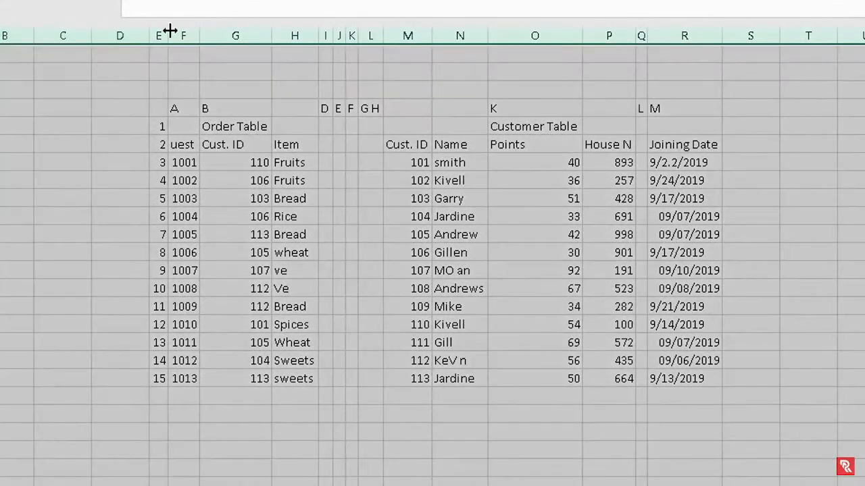
{"action": "left_click", "coordinate": [290, 85]}
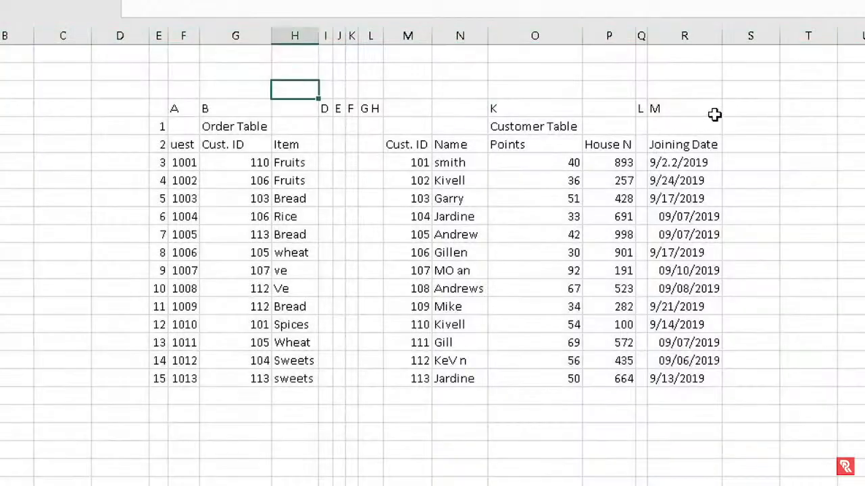
{"action": "left_click_drag", "start_coordinate": [712, 111], "coordinate": [152, 375]}
{"action": "key", "text": "Delete"}
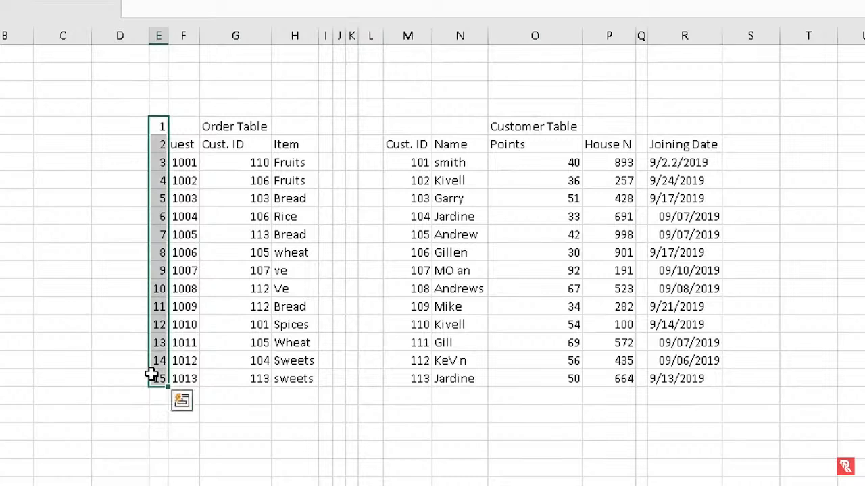
{"action": "key", "text": "Delete"}
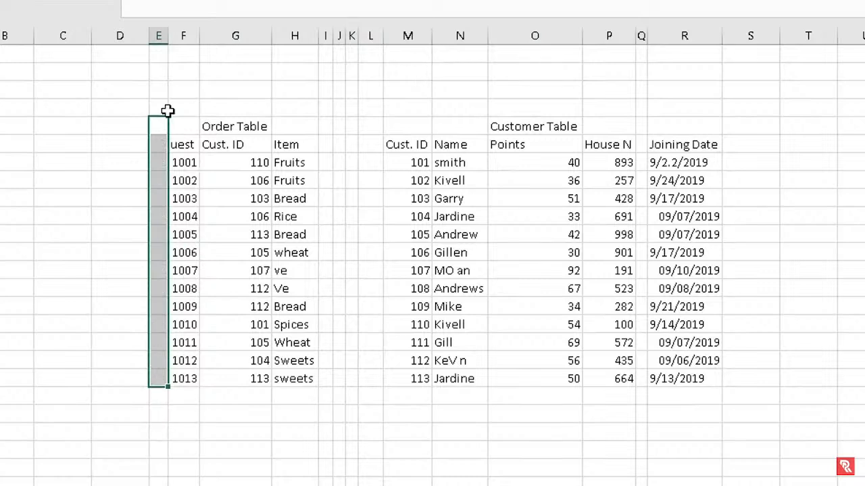
Delete the empty column Q that sits before Joining Date
{"action": "left_click_drag", "start_coordinate": [326, 33], "coordinate": [356, 34]}
{"action": "left_click", "coordinate": [392, 255]}
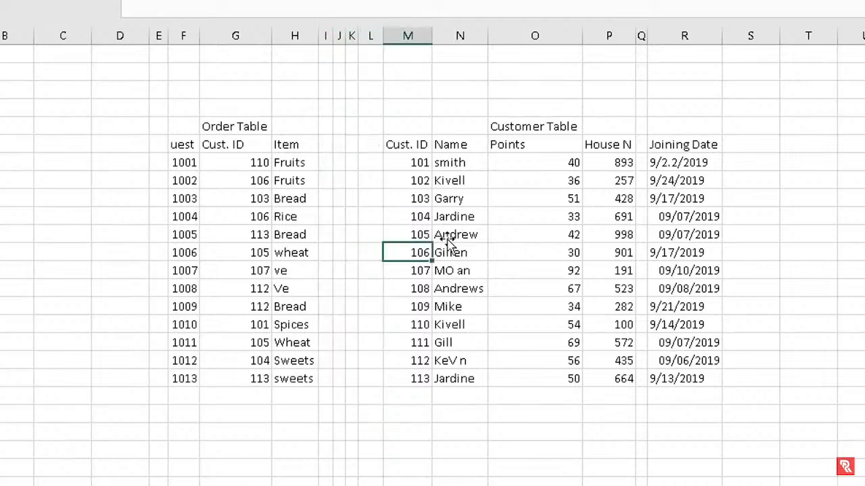
{"action": "left_click", "coordinate": [642, 34]}
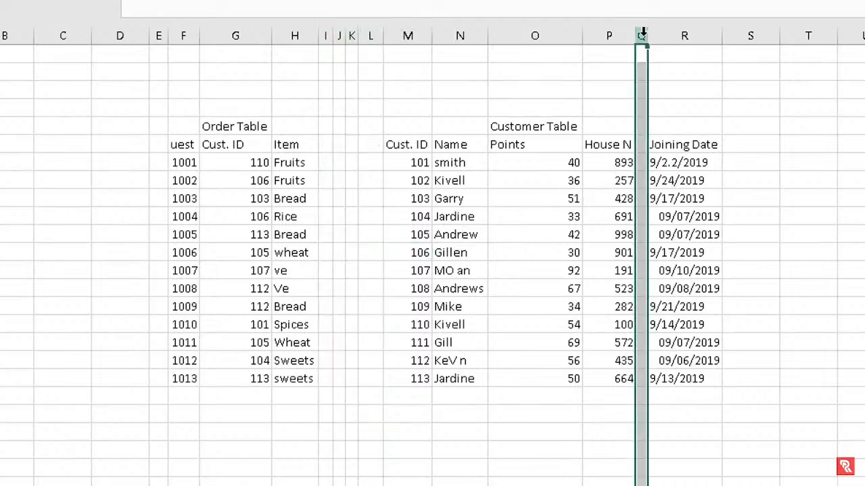
{"action": "right_click", "coordinate": [642, 33]}
{"action": "left_click", "coordinate": [678, 240]}
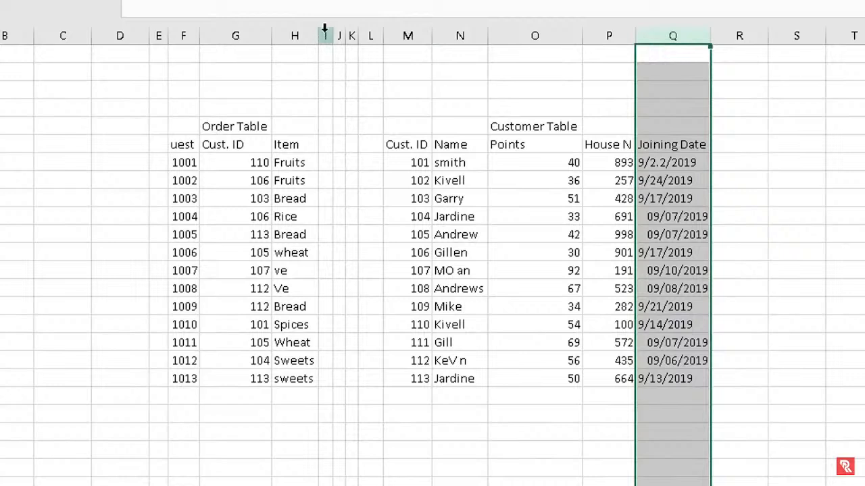
{"action": "left_click", "coordinate": [177, 144]}
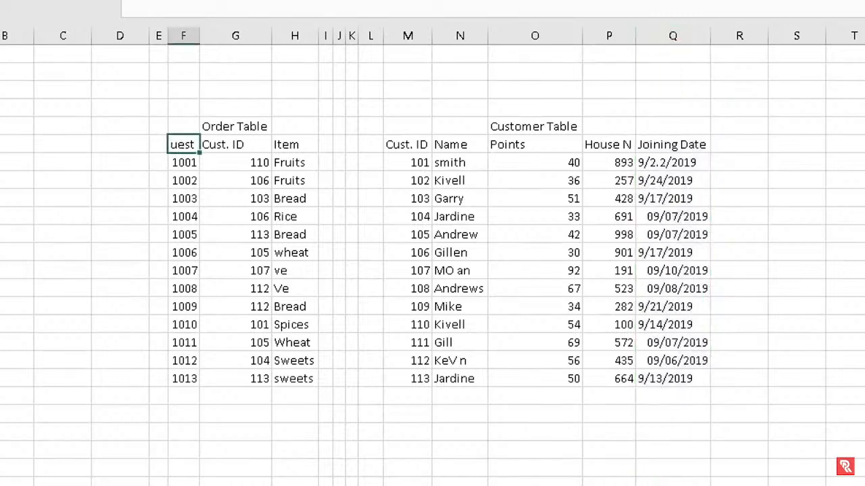
{"action": "left_click", "coordinate": [166, 12]}
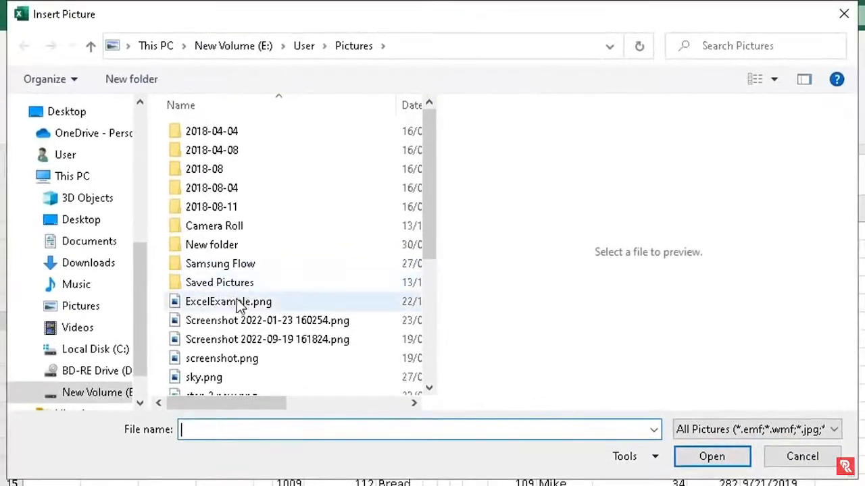
Insert the ExcelExample.png data, fix the header to read Request, and autofit column F
{"action": "left_click", "coordinate": [247, 303]}
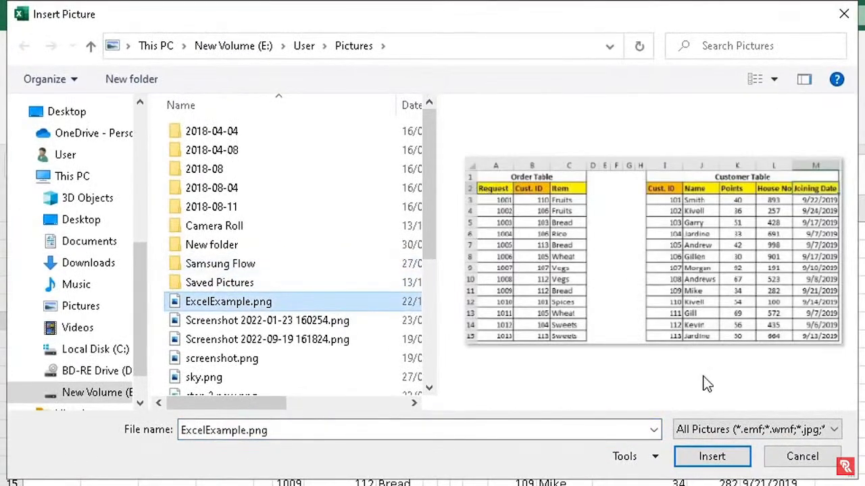
{"action": "left_click", "coordinate": [711, 456]}
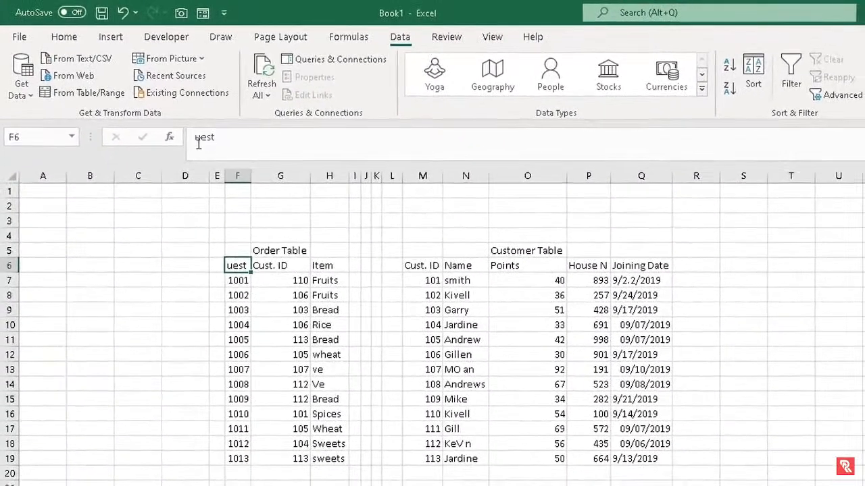
{"action": "left_click", "coordinate": [196, 139]}
{"action": "type", "text": "R"}
{"action": "key", "text": "ctrl+Return"}
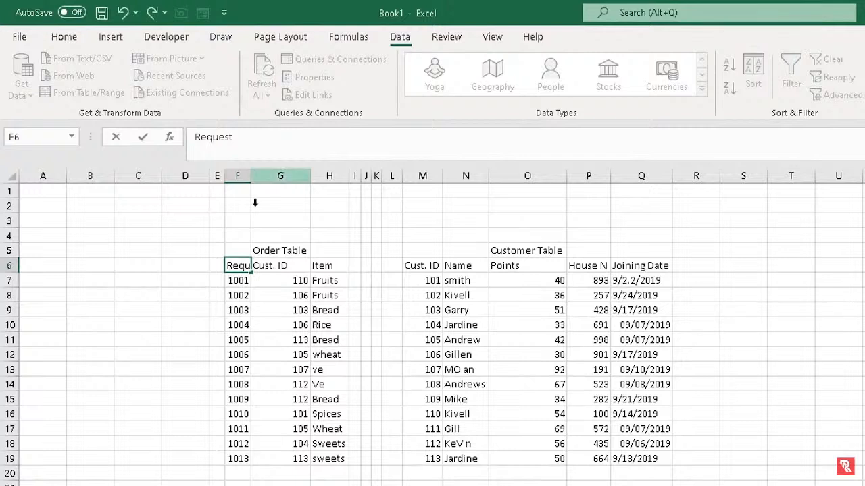
{"action": "left_click", "coordinate": [258, 344]}
{"action": "double_click", "coordinate": [251, 177]}
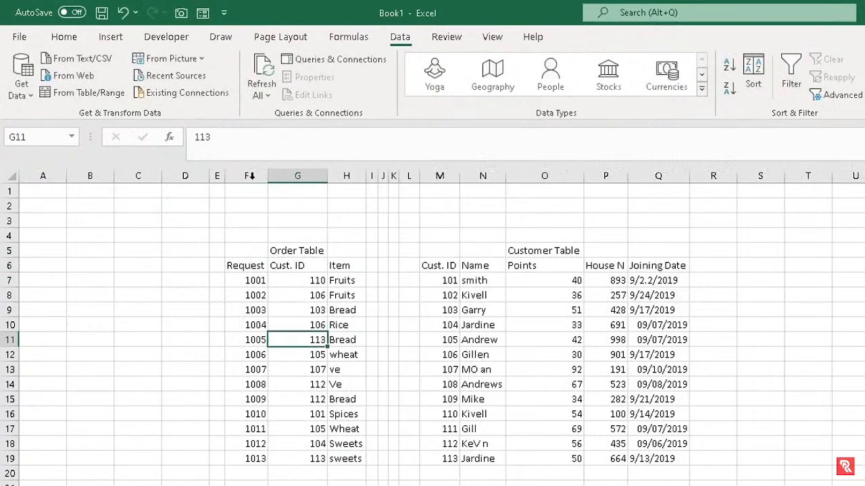
{"action": "left_click", "coordinate": [328, 176]}
Complete the truncated header in P6 so it reads House No
{"action": "left_click", "coordinate": [617, 267]}
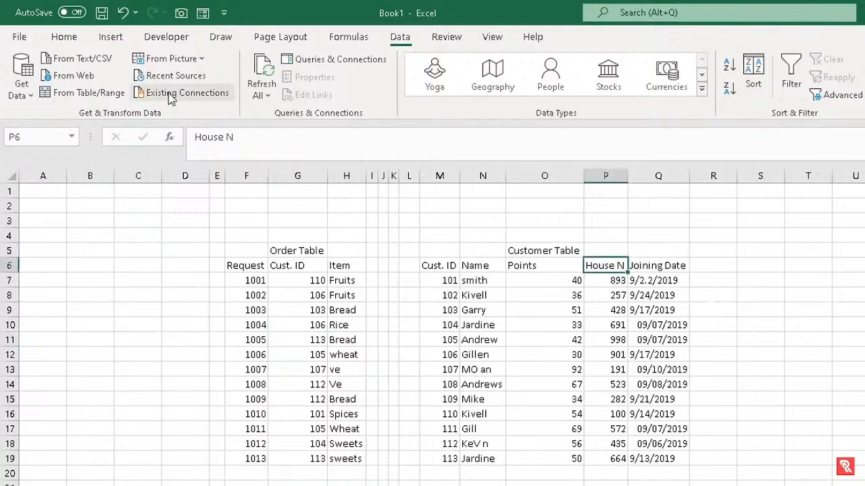
{"action": "left_click", "coordinate": [171, 59]}
{"action": "left_click", "coordinate": [200, 80]}
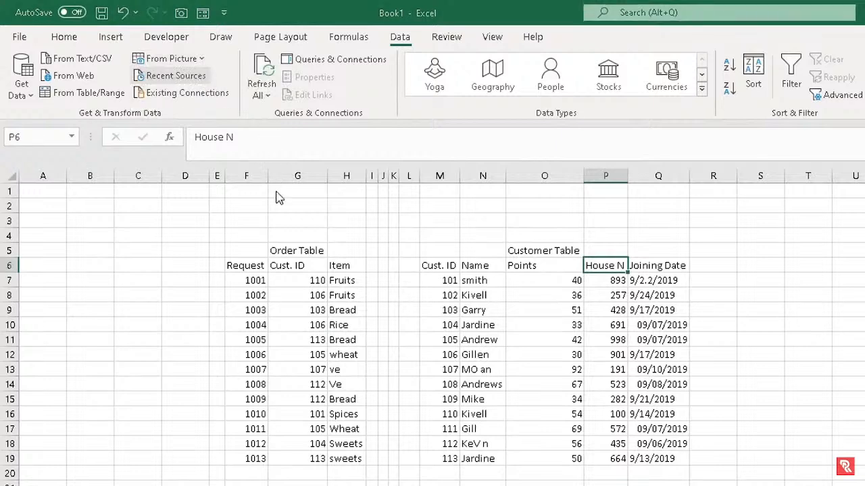
{"action": "left_click", "coordinate": [201, 250]}
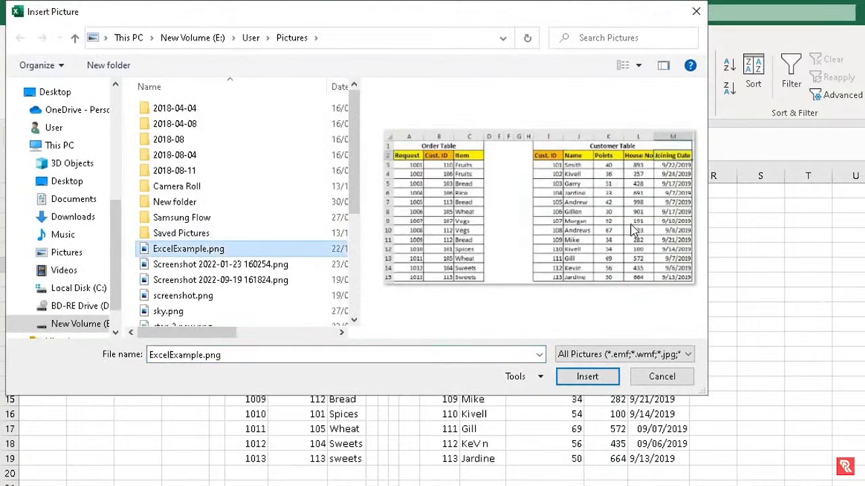
{"action": "left_click", "coordinate": [647, 373]}
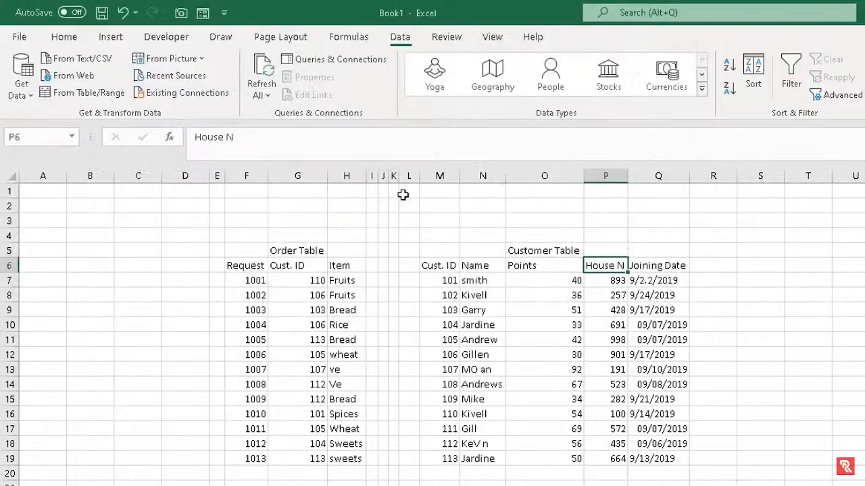
{"action": "left_click", "coordinate": [242, 135]}
{"action": "type", "text": "o"}
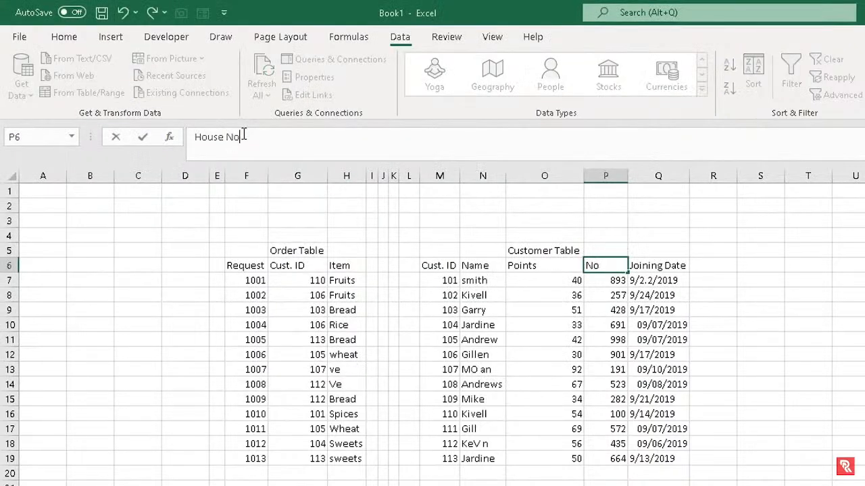
{"action": "left_click", "coordinate": [675, 482]}
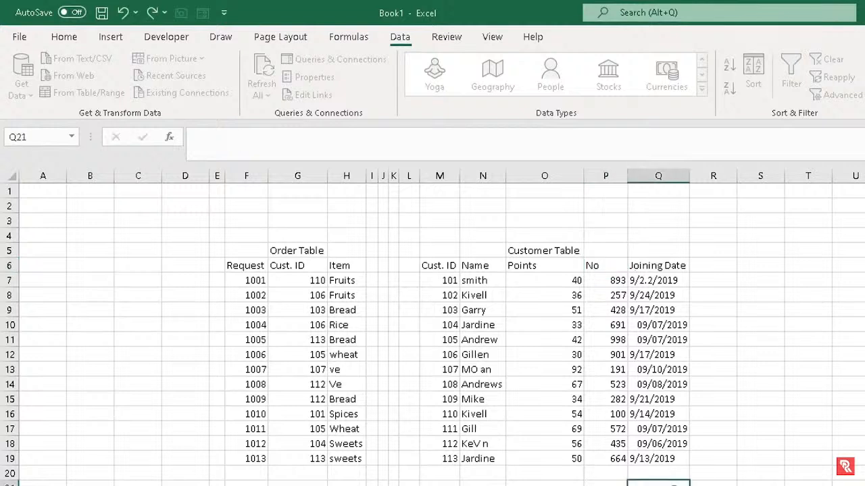
Format F5:Q19 as a Light-style table with generic Column1–Column12 headers
{"action": "left_click_drag", "start_coordinate": [654, 459], "coordinate": [253, 251]}
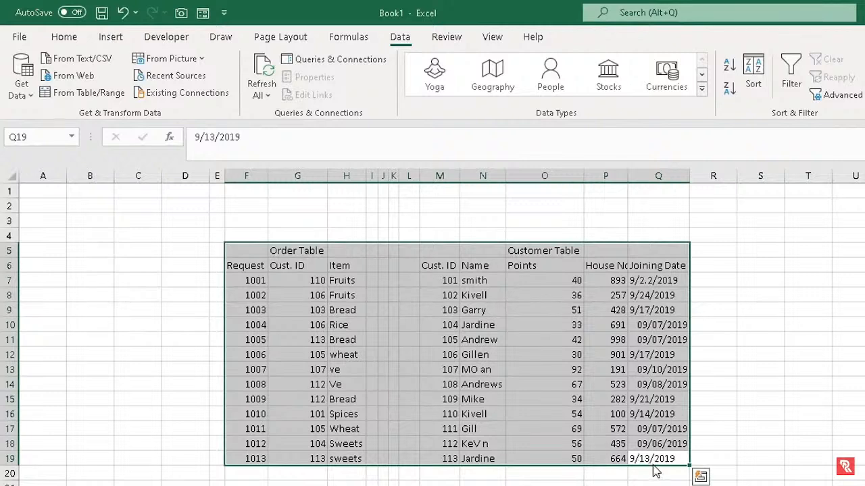
{"action": "left_click_drag", "start_coordinate": [659, 460], "coordinate": [258, 250]}
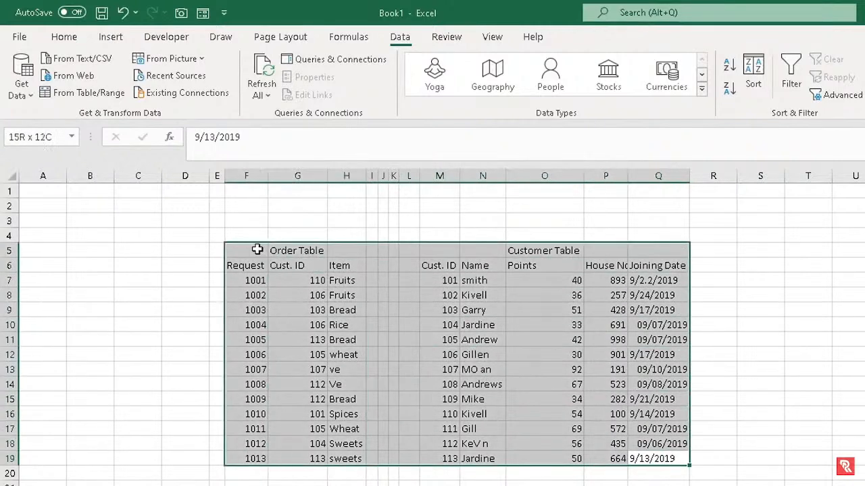
{"action": "left_click", "coordinate": [65, 36]}
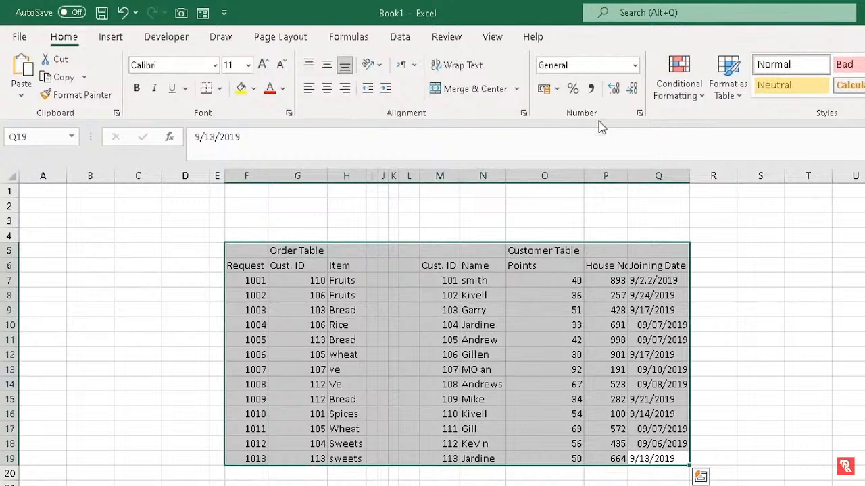
{"action": "left_click", "coordinate": [741, 94]}
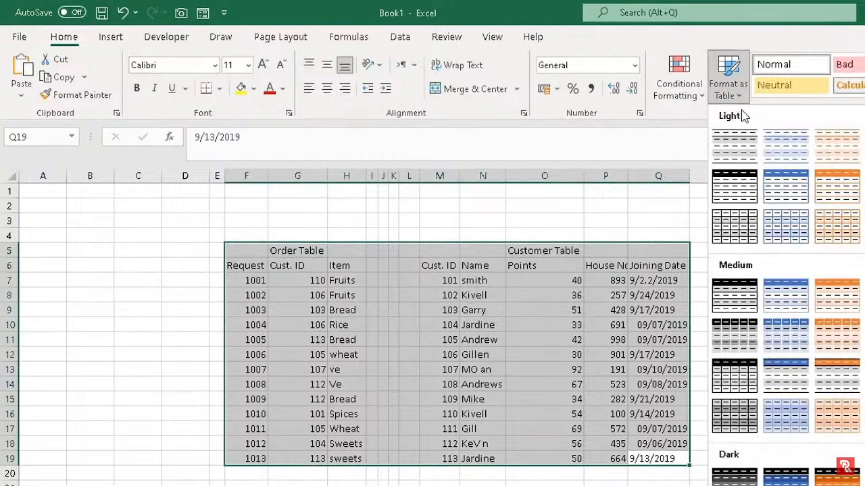
{"action": "left_click", "coordinate": [782, 165]}
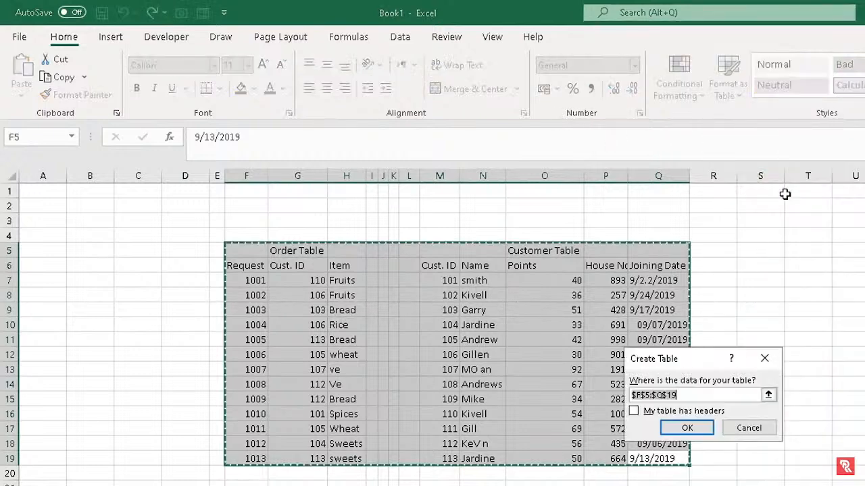
{"action": "left_click", "coordinate": [684, 426]}
{"action": "left_click", "coordinate": [589, 389]}
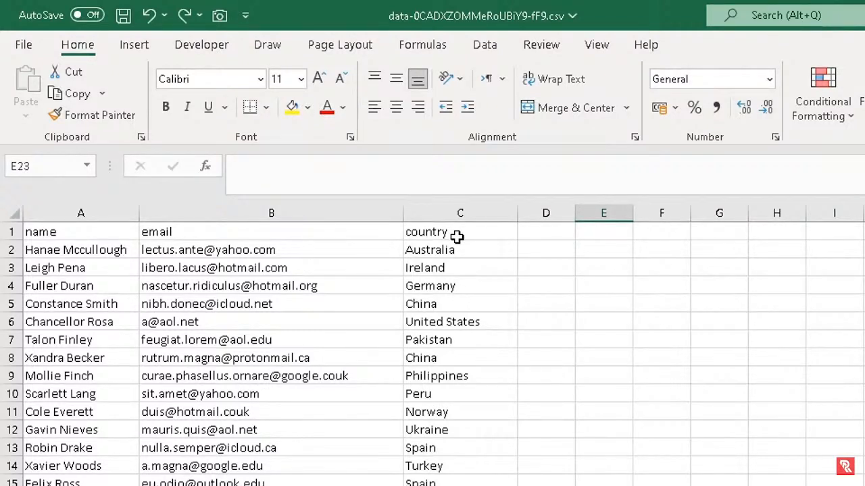
Browse the CSV's name and email cells in rows 3–6, then return to A1
{"action": "left_click", "coordinate": [323, 321]}
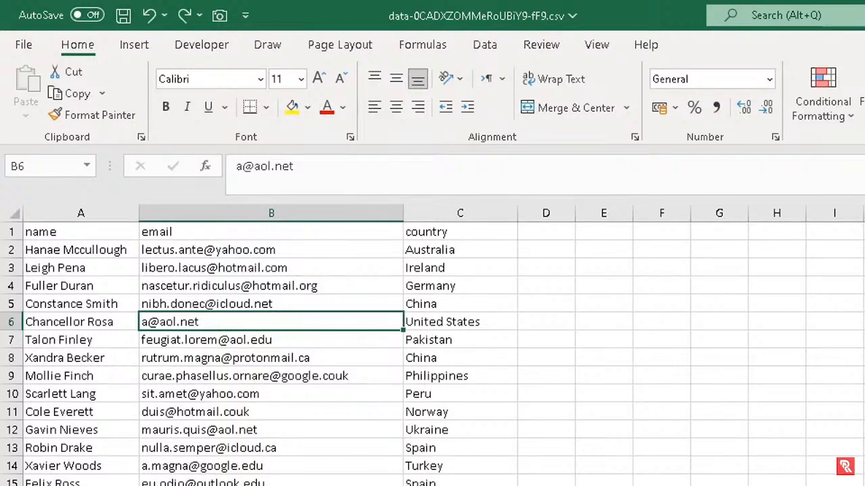
{"action": "scroll", "coordinate": [749, 483], "scroll_direction": "up", "scroll_amount": 2}
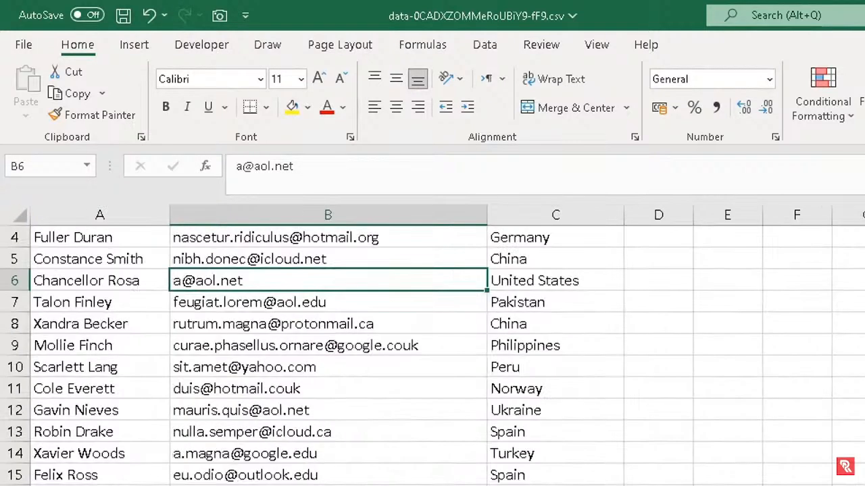
{"action": "scroll", "coordinate": [749, 483], "scroll_direction": "up", "scroll_amount": 1}
{"action": "left_click", "coordinate": [180, 299]}
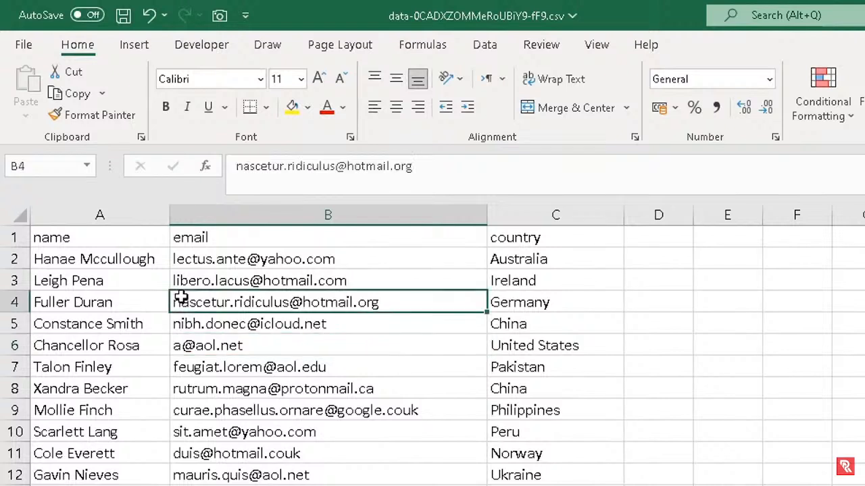
{"action": "left_click", "coordinate": [138, 288]}
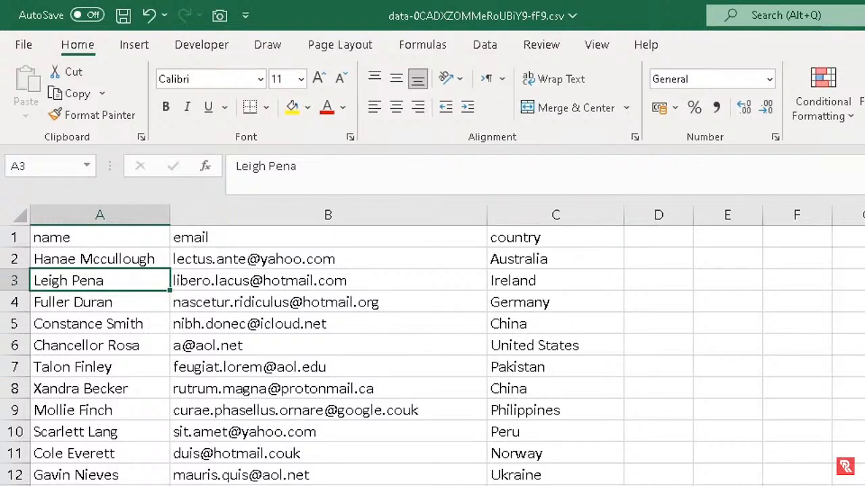
{"action": "left_click", "coordinate": [98, 235]}
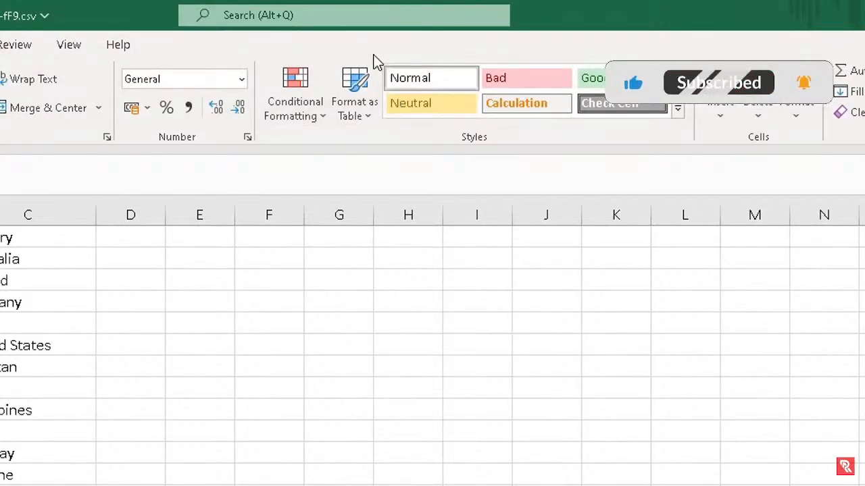
Format A1:C101 with the first Light table style, with 'My table has headers' ticked
{"action": "left_click", "coordinate": [362, 113]}
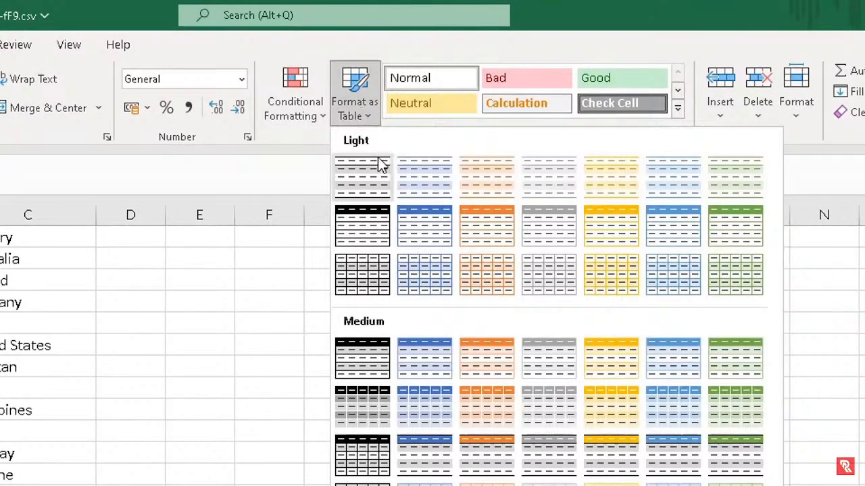
{"action": "left_click", "coordinate": [379, 174]}
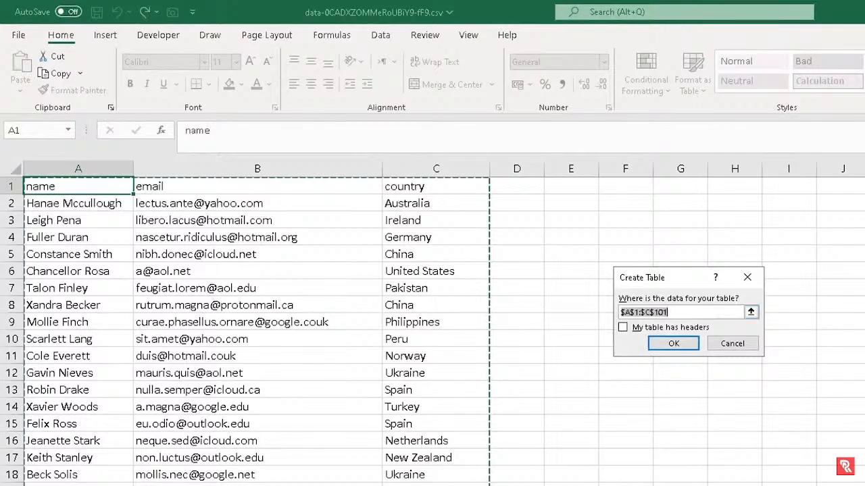
{"action": "scroll", "coordinate": [243, 330], "scroll_direction": "down", "scroll_amount": 20}
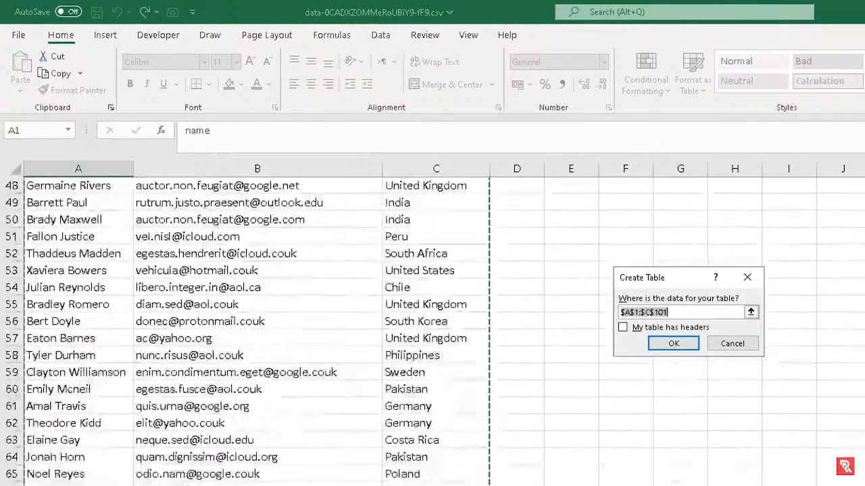
{"action": "scroll", "coordinate": [243, 331], "scroll_direction": "down", "scroll_amount": 3}
{"action": "scroll", "coordinate": [243, 331], "scroll_direction": "up", "scroll_amount": 20}
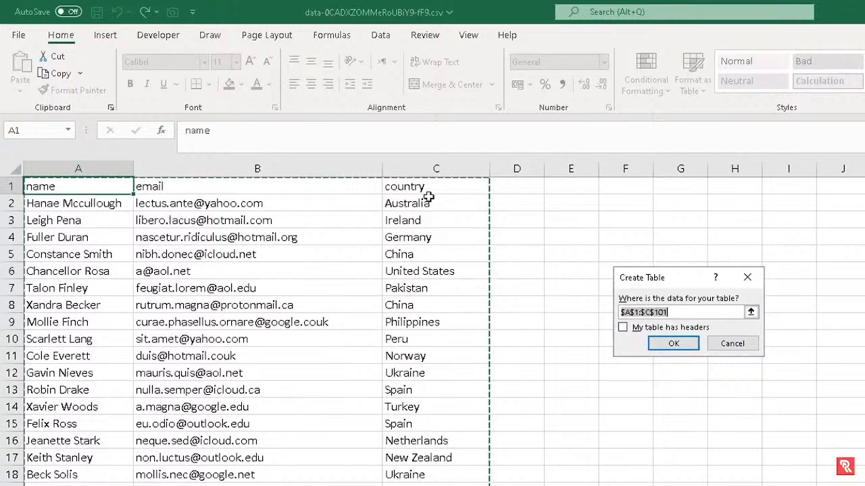
{"action": "left_click", "coordinate": [623, 328]}
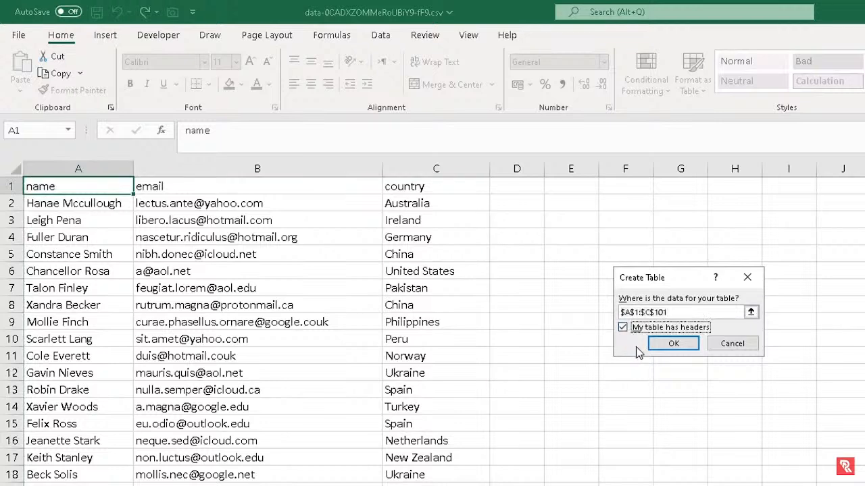
{"action": "left_click", "coordinate": [662, 344]}
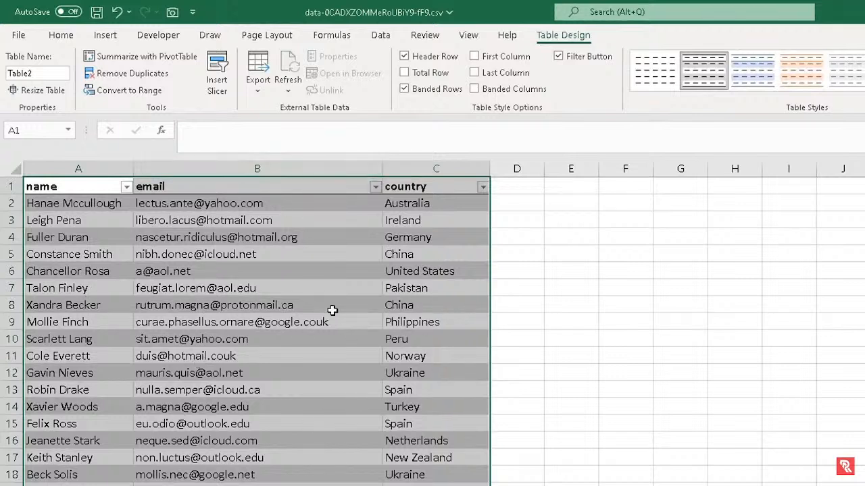
Check the name, email and country filter lists of Table2 without filtering, then adjust its style options
{"action": "left_click", "coordinate": [126, 186]}
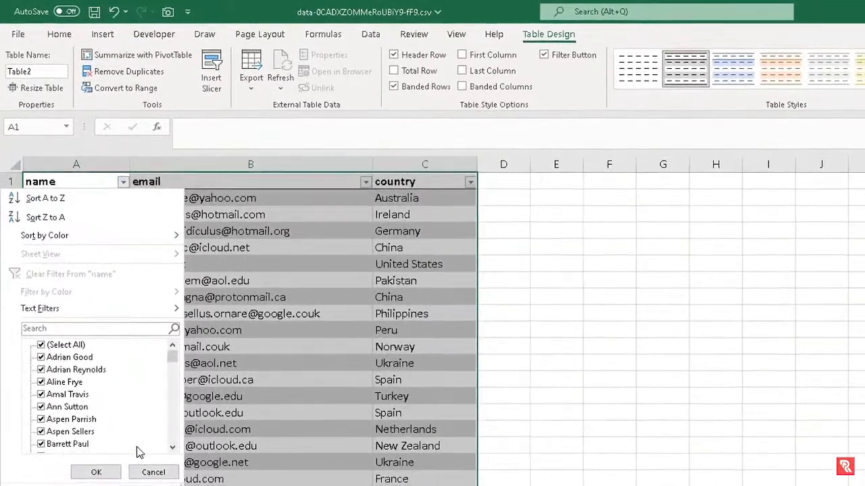
{"action": "left_click", "coordinate": [98, 484]}
{"action": "left_click", "coordinate": [363, 181]}
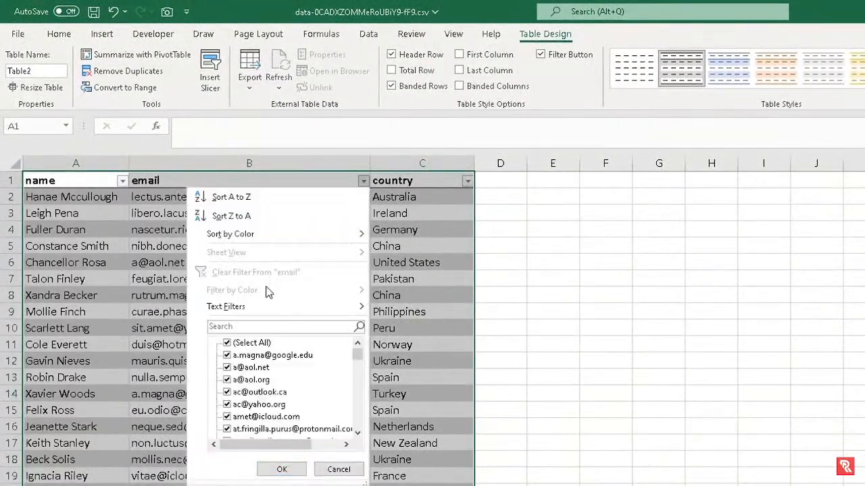
{"action": "left_click", "coordinate": [335, 470]}
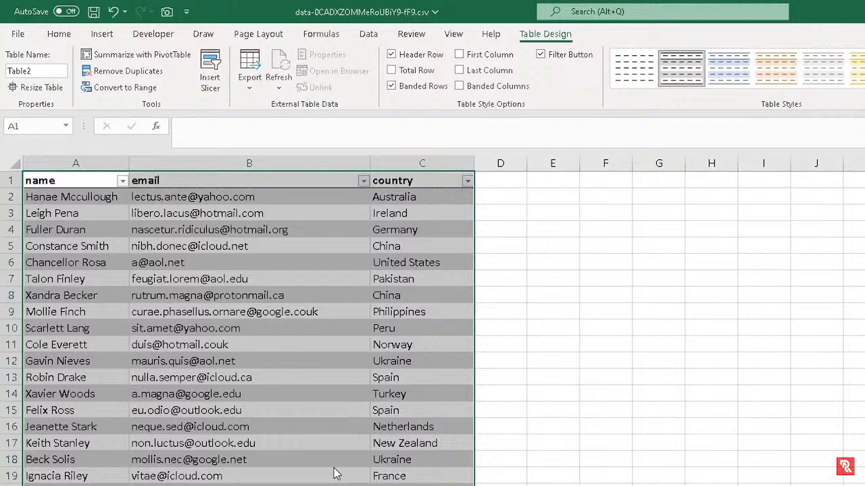
{"action": "left_click", "coordinate": [467, 181]}
{"action": "left_click", "coordinate": [442, 470]}
{"action": "left_click", "coordinate": [211, 212]}
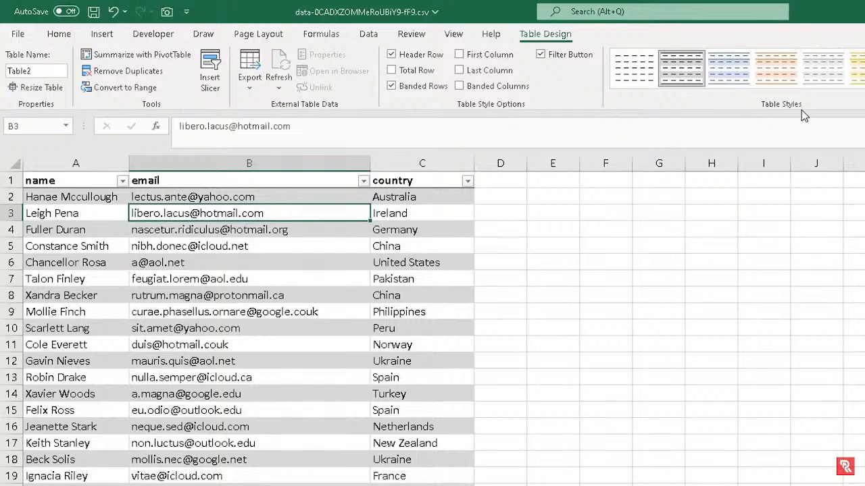
{"action": "left_click", "coordinate": [646, 73]}
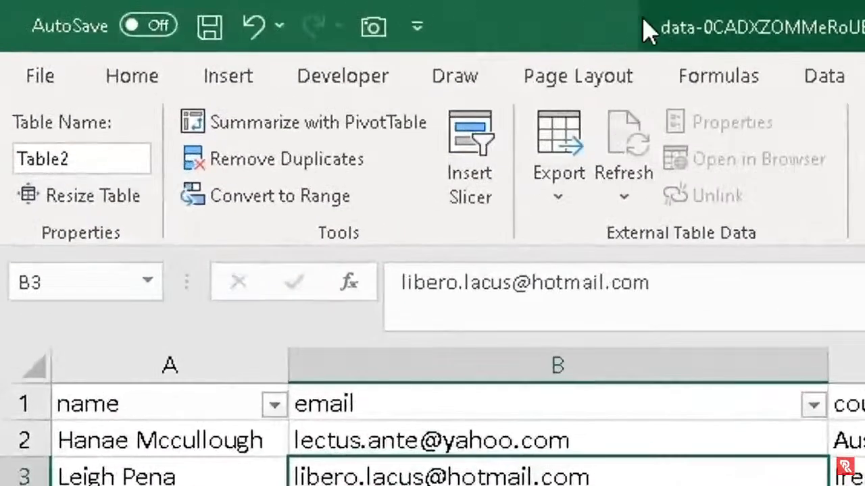
Add the Form command from All Commands to the Quick Access Toolbar
{"action": "left_click", "coordinate": [419, 31]}
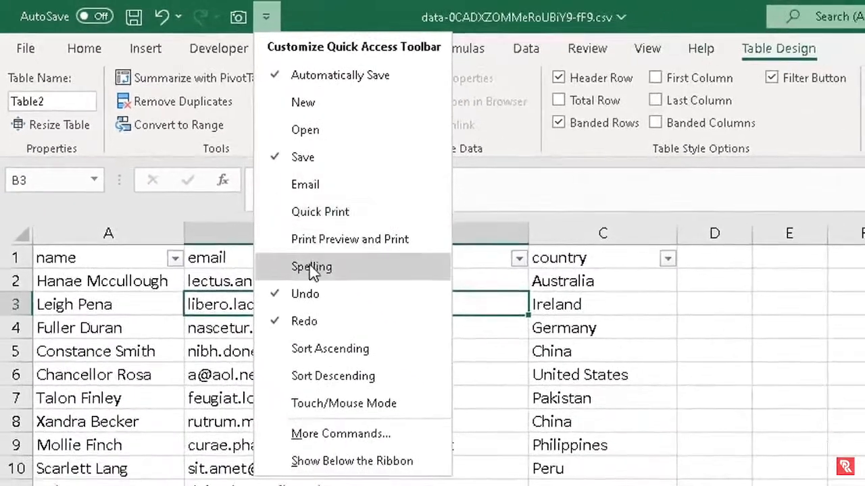
{"action": "left_click", "coordinate": [341, 435]}
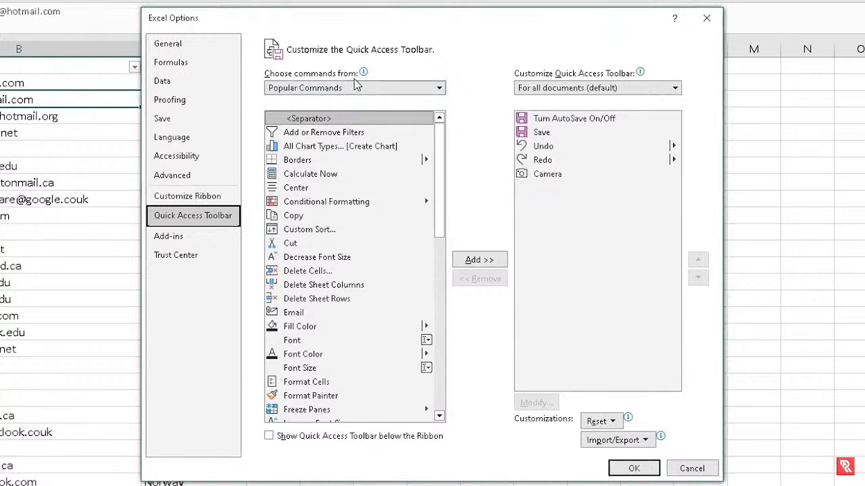
{"action": "left_click", "coordinate": [440, 93]}
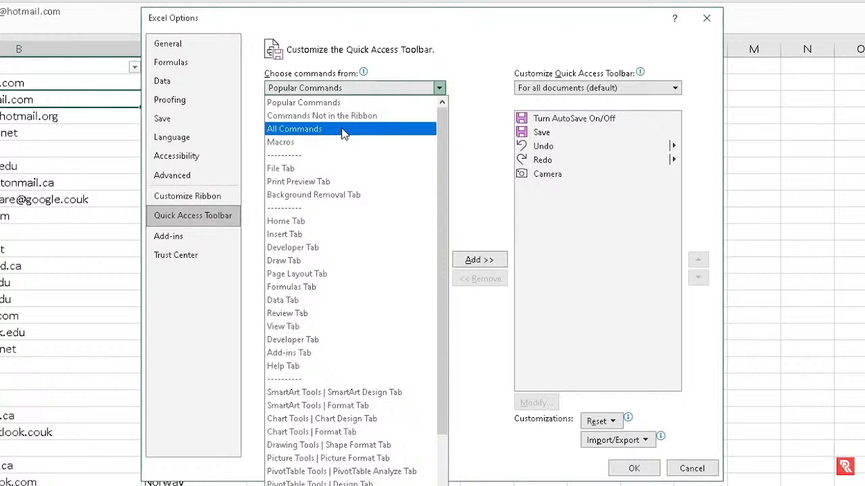
{"action": "key", "text": "Escape"}
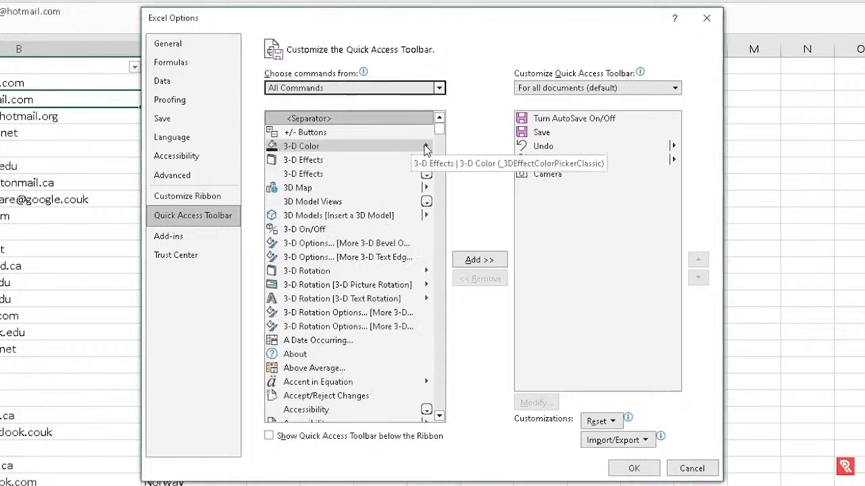
{"action": "left_click_drag", "start_coordinate": [438, 134], "coordinate": [433, 218]}
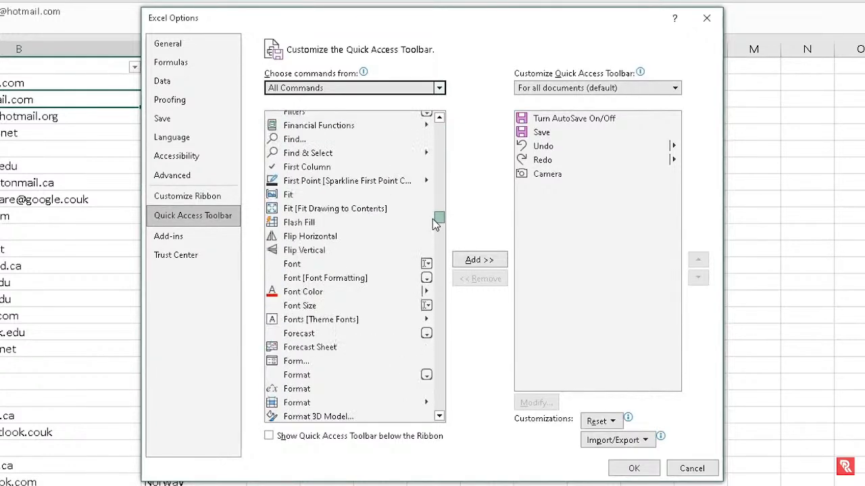
{"action": "left_click", "coordinate": [336, 359]}
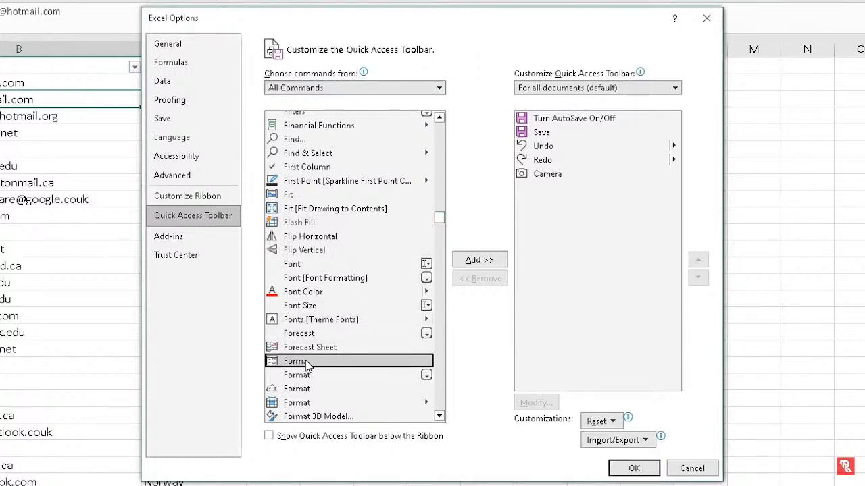
{"action": "left_click", "coordinate": [480, 262]}
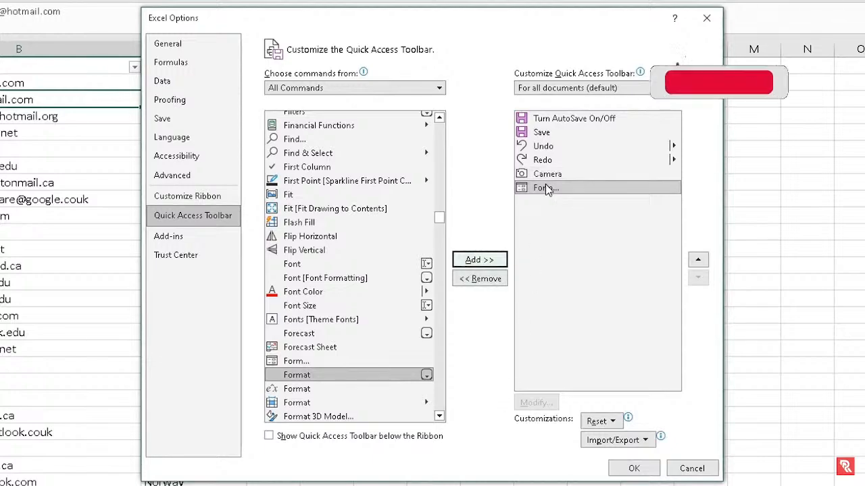
{"action": "left_click", "coordinate": [622, 473]}
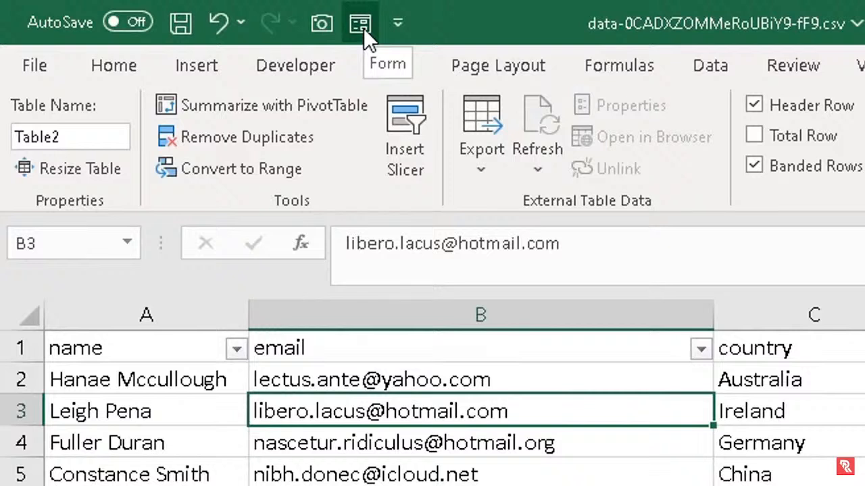
{"action": "left_click", "coordinate": [417, 454]}
Select a cell in the contact table and bring up the data form
{"action": "left_click", "coordinate": [417, 485]}
{"action": "left_click", "coordinate": [417, 485]}
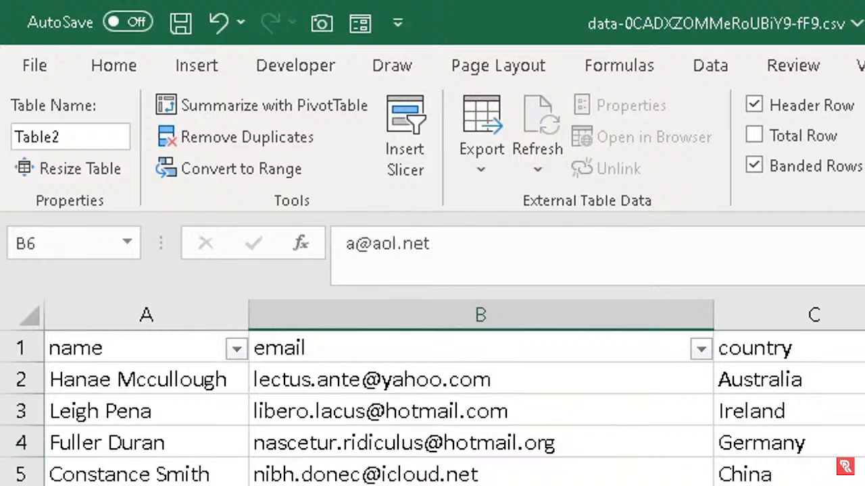
{"action": "left_click", "coordinate": [444, 404]}
{"action": "left_click", "coordinate": [432, 485]}
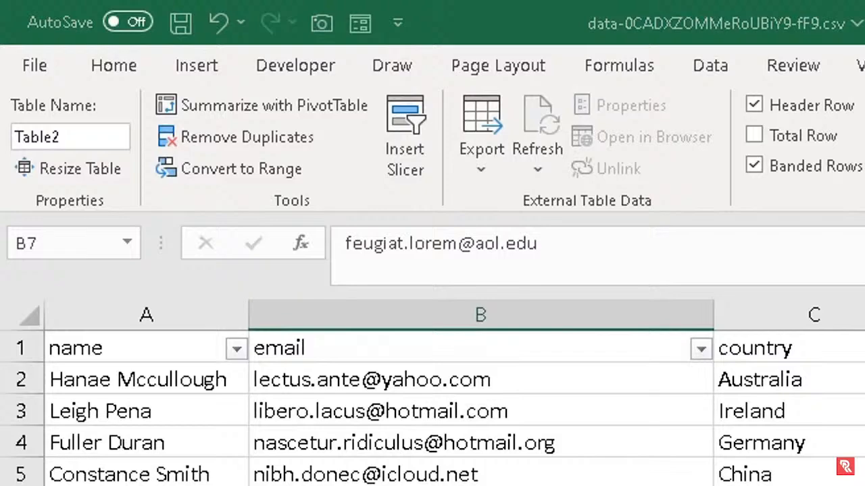
{"action": "left_click_drag", "start_coordinate": [858, 253], "coordinate": [824, 361]}
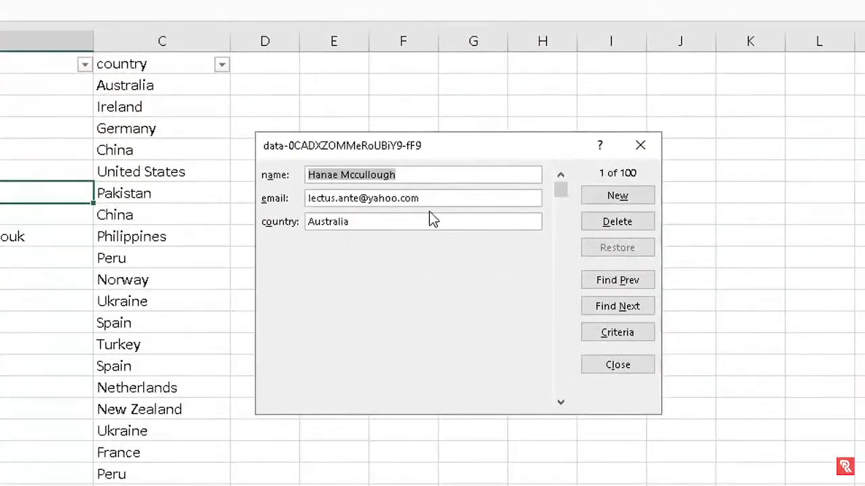
Add a new record named RA Solutions with its e-mail address and country England
{"action": "left_click", "coordinate": [606, 202]}
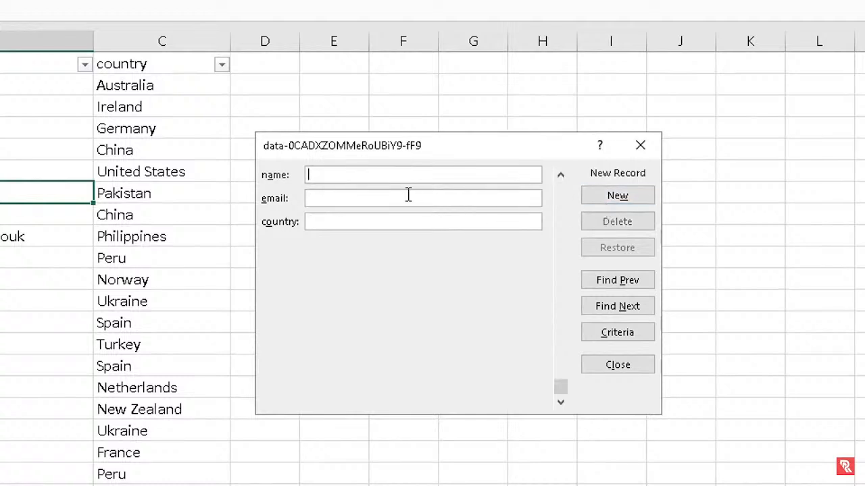
{"action": "type", "text": "RA Solution"}
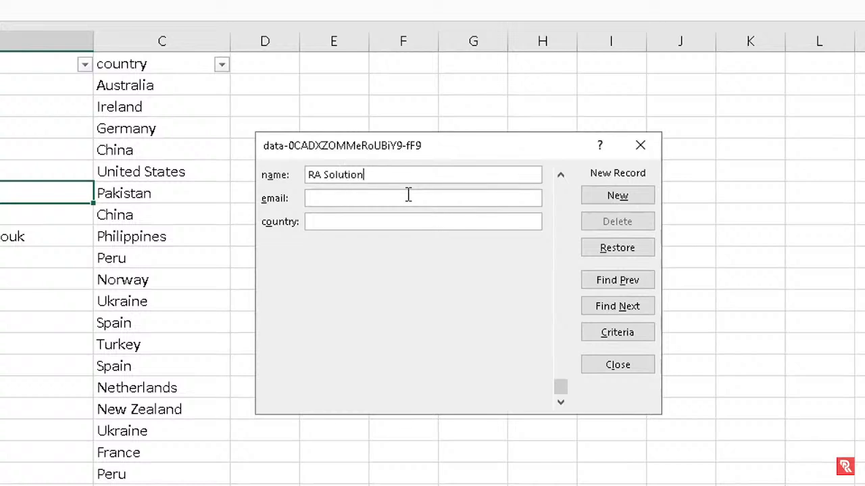
{"action": "type", "text": "s"}
{"action": "key", "text": "Tab"}
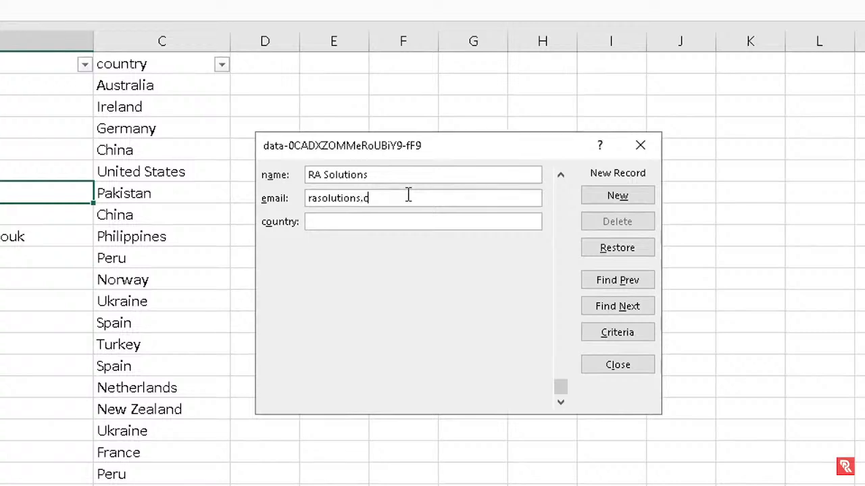
{"action": "key", "text": "Tab"}
{"action": "type", "text": "England"}
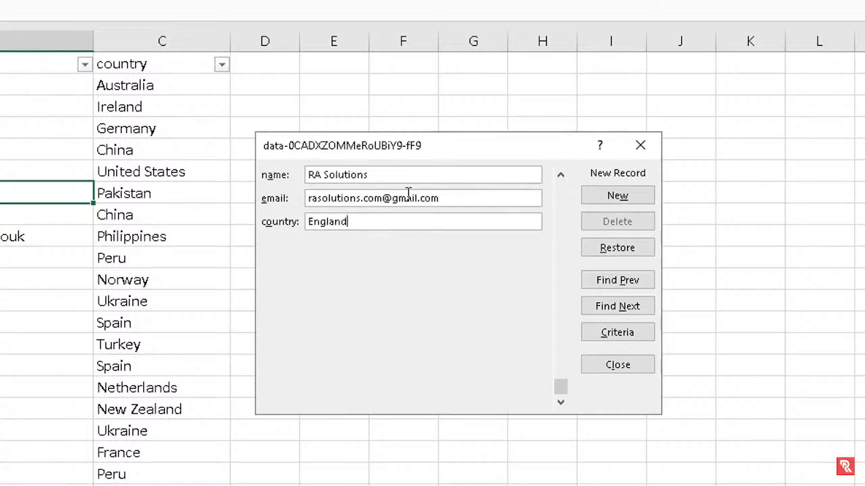
{"action": "key", "text": "Return"}
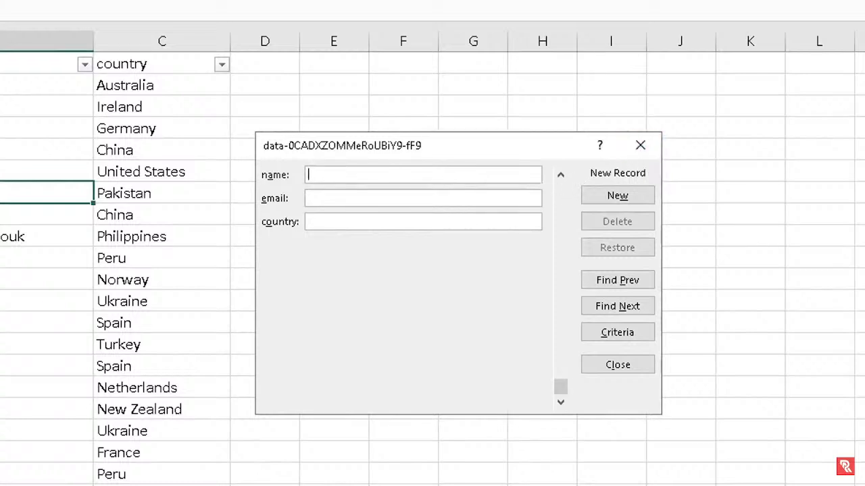
{"action": "left_click", "coordinate": [639, 147]}
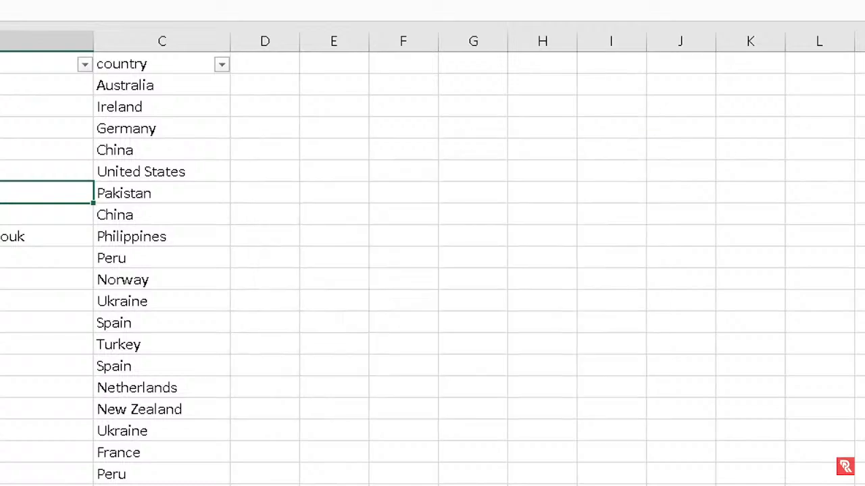
{"action": "scroll", "coordinate": [391, 137], "scroll_direction": "down", "scroll_amount": 20}
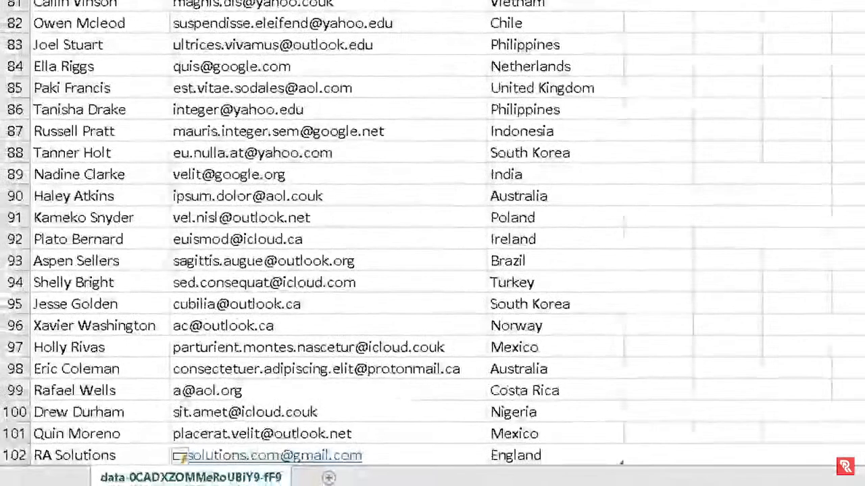
{"action": "scroll", "coordinate": [390, 137], "scroll_direction": "down", "scroll_amount": 2}
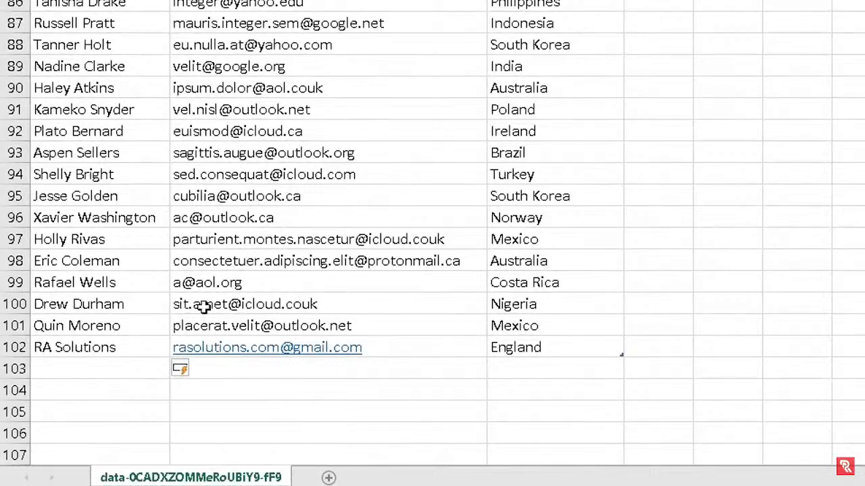
{"action": "left_click_drag", "start_coordinate": [61, 347], "coordinate": [515, 352]}
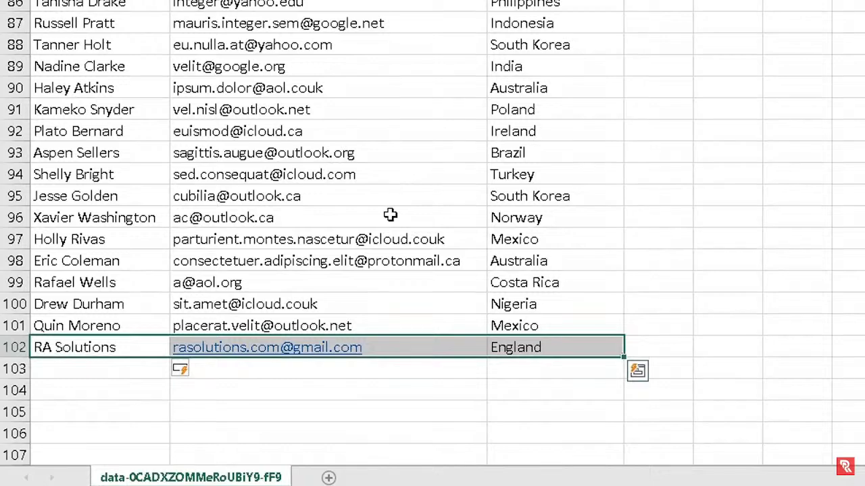
{"action": "scroll", "coordinate": [391, 215], "scroll_direction": "up", "scroll_amount": 2}
{"action": "scroll", "coordinate": [391, 215], "scroll_direction": "down", "scroll_amount": 1}
{"action": "scroll", "coordinate": [391, 215], "scroll_direction": "up", "scroll_amount": 8}
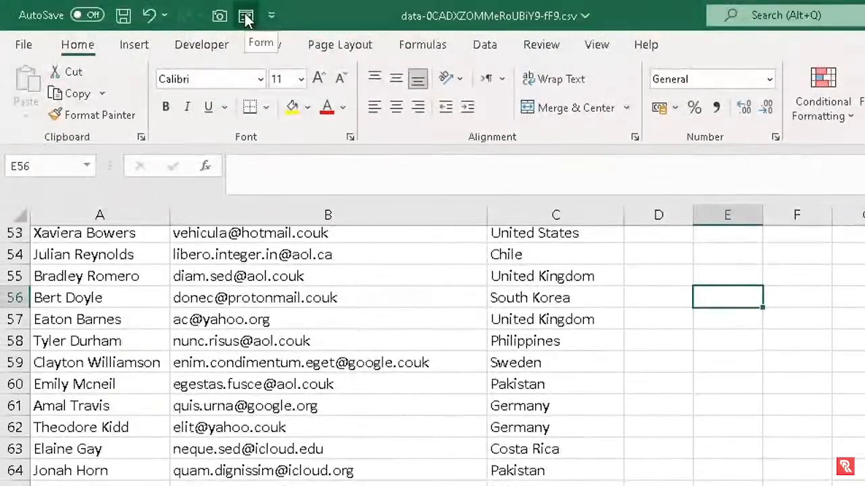
{"action": "left_click", "coordinate": [245, 17]}
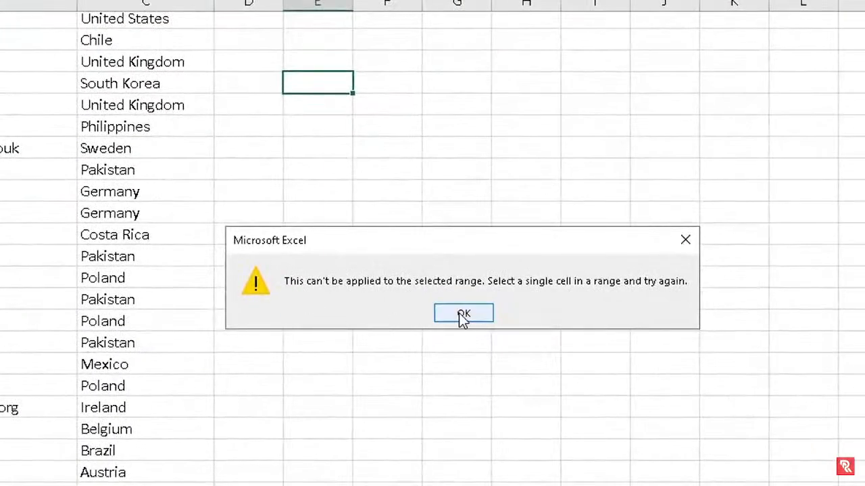
{"action": "left_click", "coordinate": [459, 313]}
{"action": "left_click", "coordinate": [257, 235]}
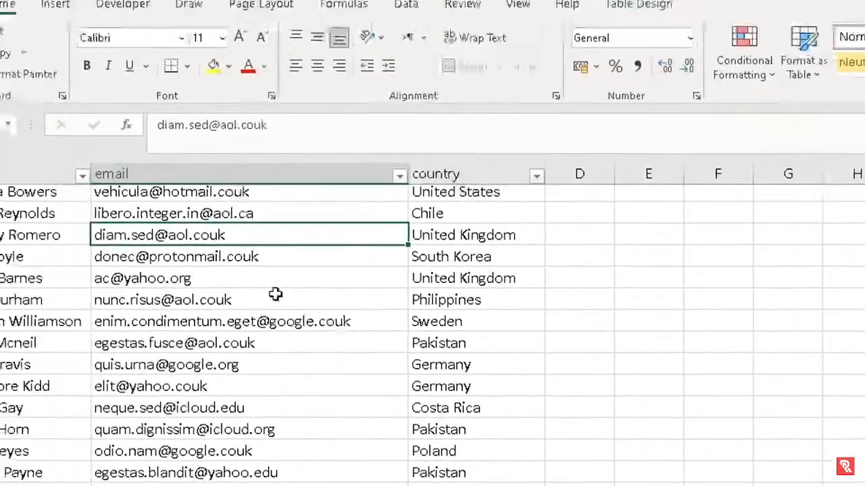
{"action": "scroll", "coordinate": [276, 293], "scroll_direction": "up", "scroll_amount": 8}
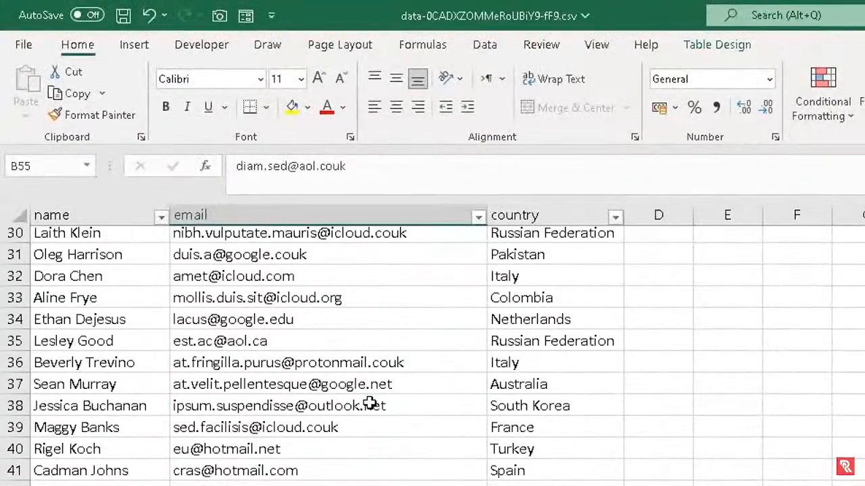
{"action": "scroll", "coordinate": [370, 404], "scroll_direction": "up", "scroll_amount": 4}
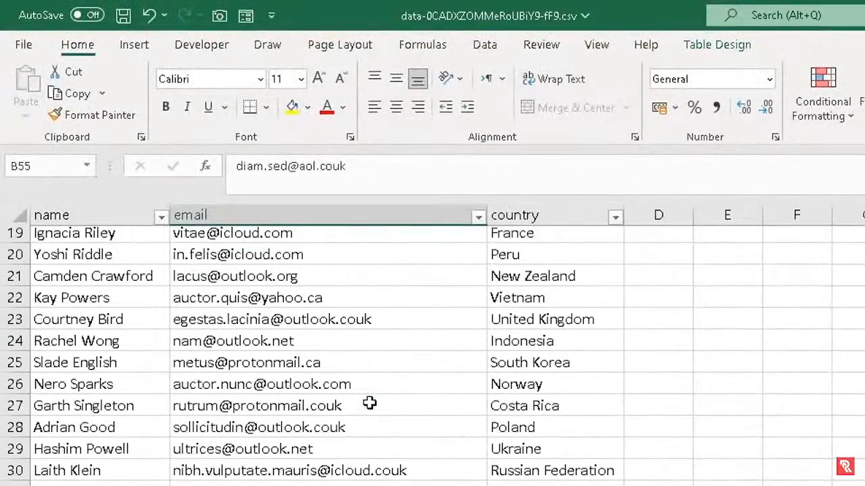
{"action": "left_click", "coordinate": [256, 19]}
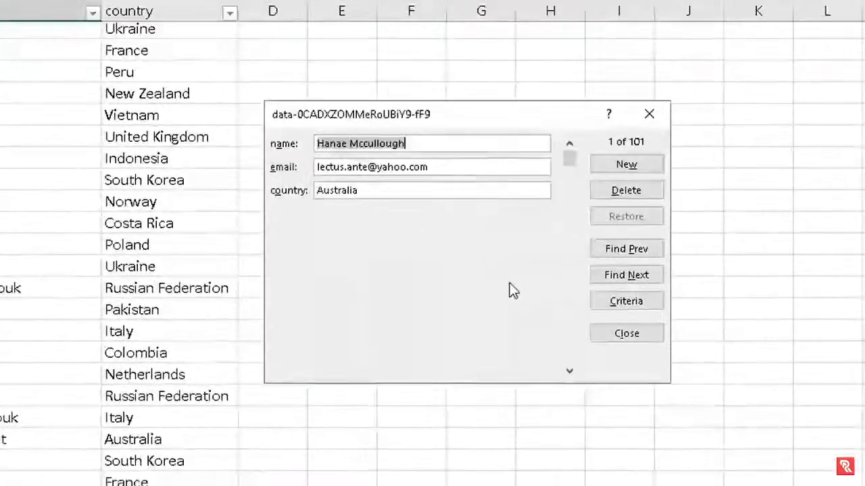
{"action": "left_click", "coordinate": [555, 367]}
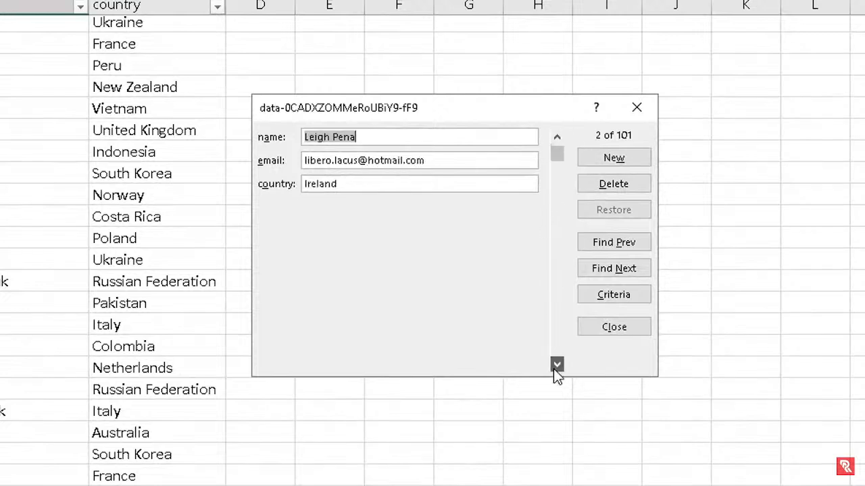
{"action": "left_click", "coordinate": [555, 367]}
{"action": "left_click", "coordinate": [555, 367]}
{"action": "left_click", "coordinate": [555, 367]}
{"action": "left_click", "coordinate": [555, 367]}
{"action": "left_click", "coordinate": [555, 367]}
{"action": "left_click", "coordinate": [555, 367]}
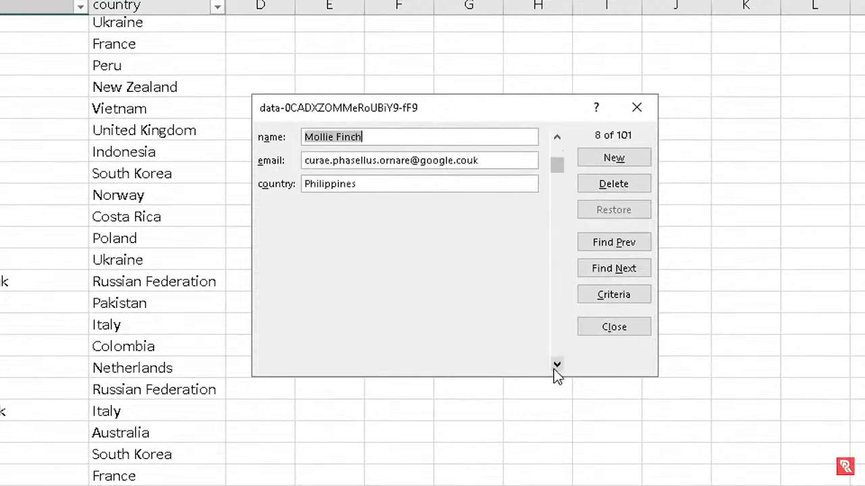
{"action": "left_click_drag", "start_coordinate": [554, 369], "coordinate": [554, 369]}
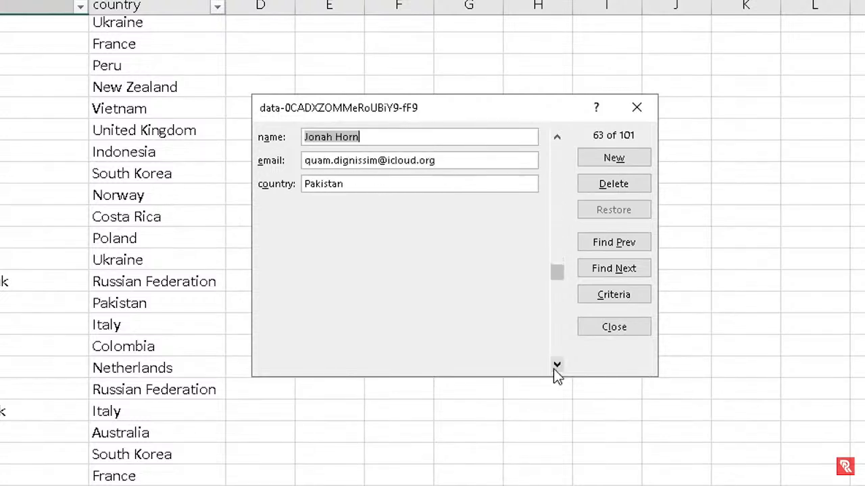
{"action": "left_click_drag", "start_coordinate": [561, 282], "coordinate": [558, 150]}
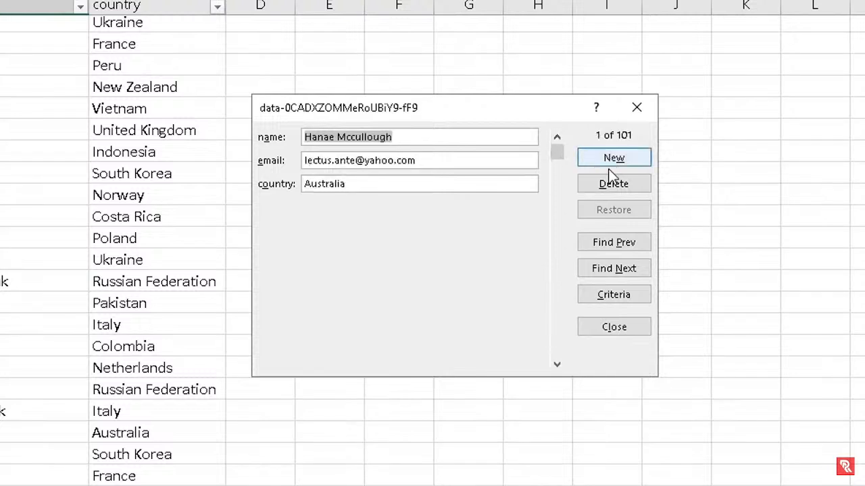
{"action": "left_click", "coordinate": [590, 267]}
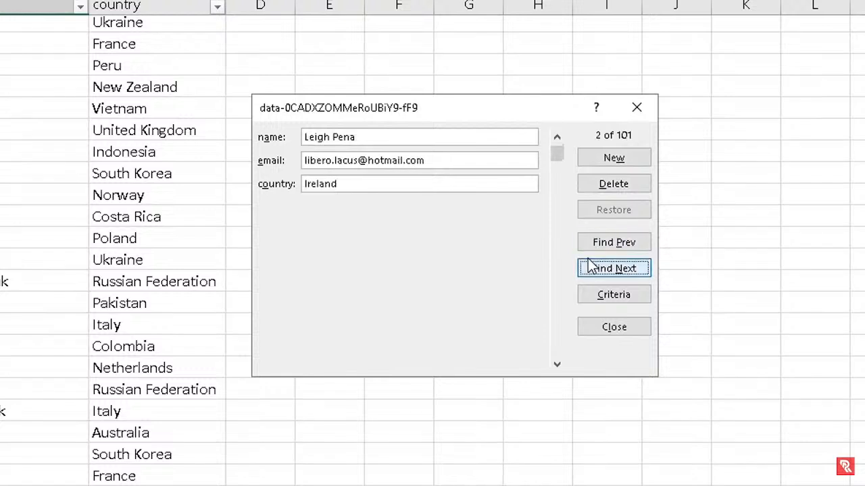
Search the data form for the record whose country is England
{"action": "left_click", "coordinate": [595, 297]}
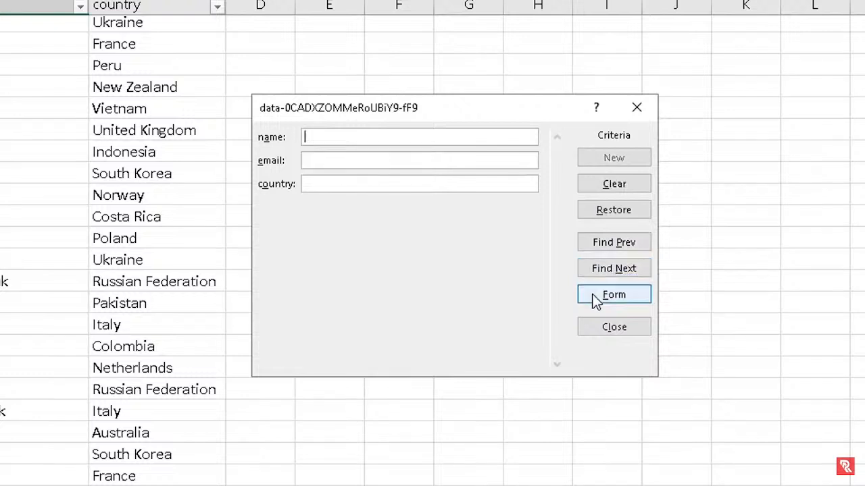
{"action": "left_click", "coordinate": [347, 182]}
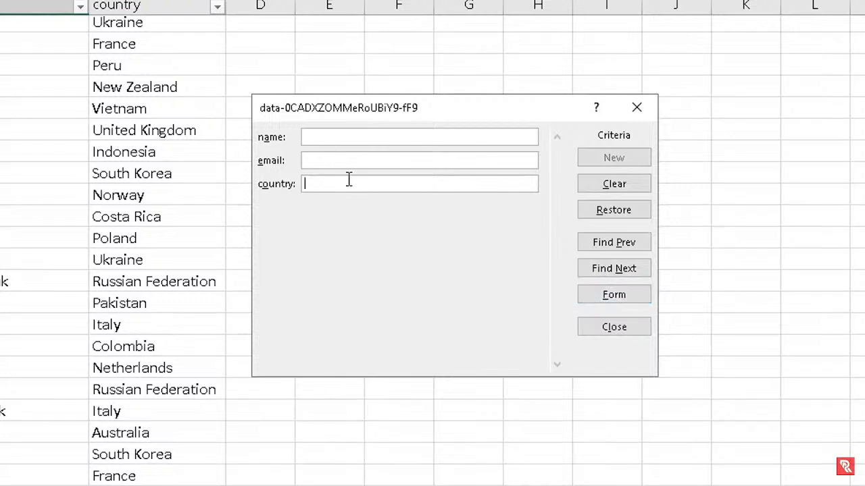
{"action": "type", "text": "England"}
{"action": "key", "text": "Return"}
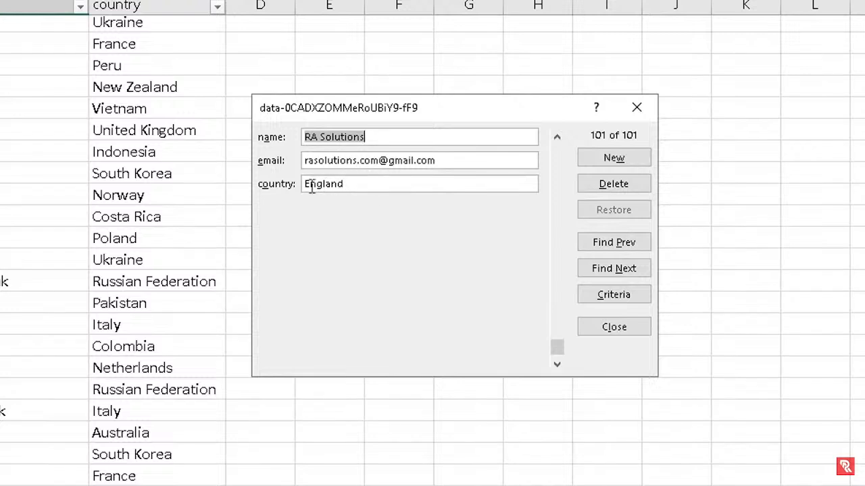
Remove the Adrian* criterion and clear all search criteria in the data form
{"action": "left_click", "coordinate": [599, 299]}
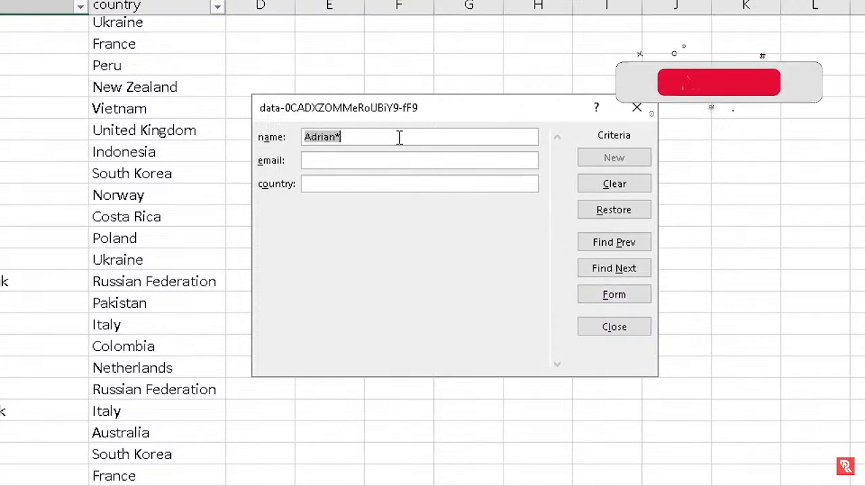
{"action": "key", "text": "BackSpace"}
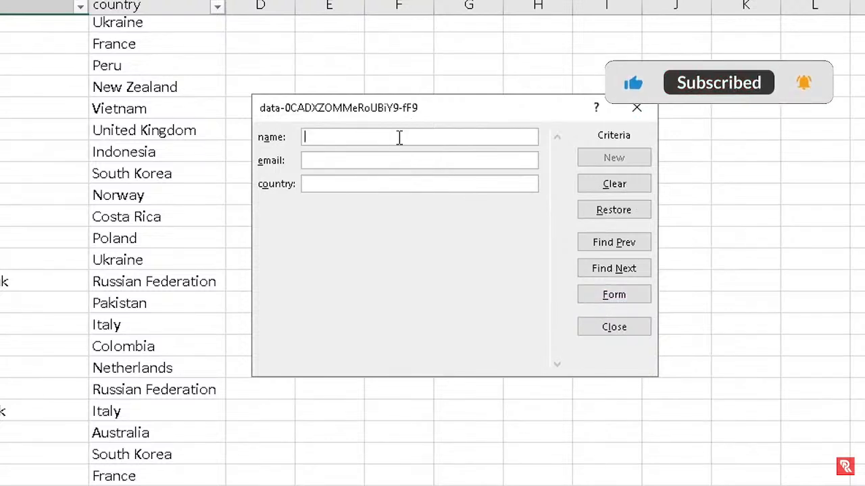
{"action": "left_click", "coordinate": [588, 201]}
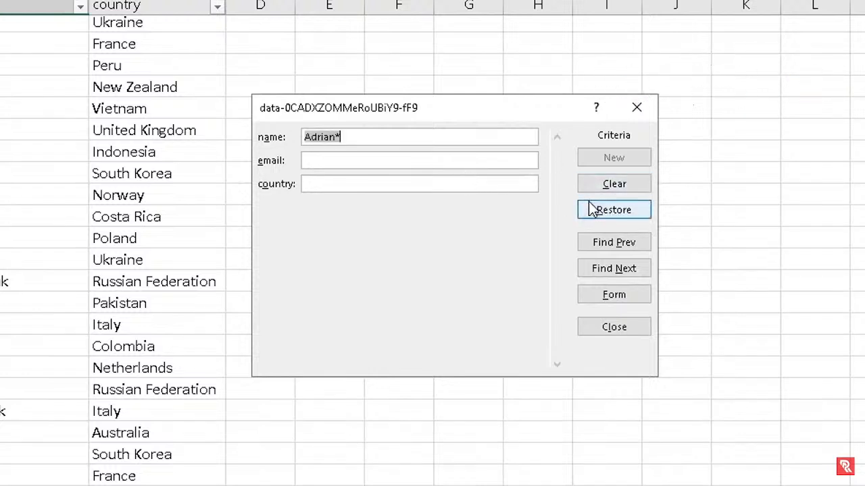
{"action": "left_click", "coordinate": [597, 191]}
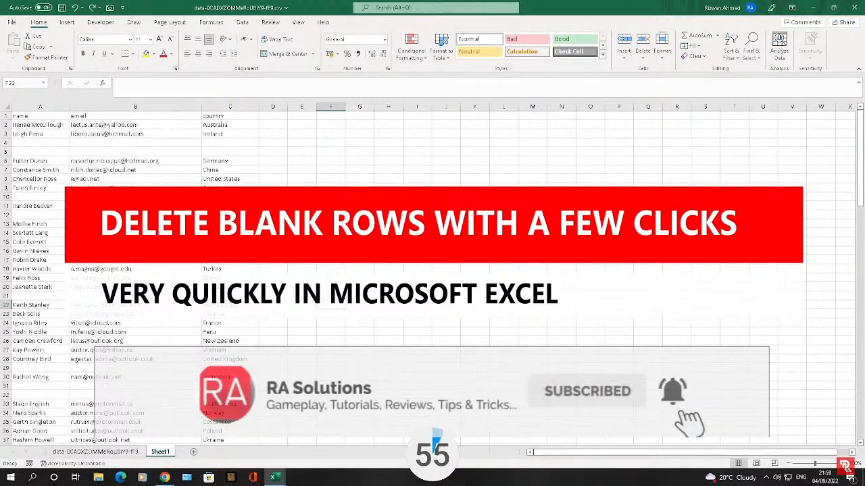
Inspect empty row 4, then open the Go To dialog from cell A5 with Ctrl+G
{"action": "scroll", "coordinate": [70, 173], "scroll_direction": "down", "scroll_amount": 5}
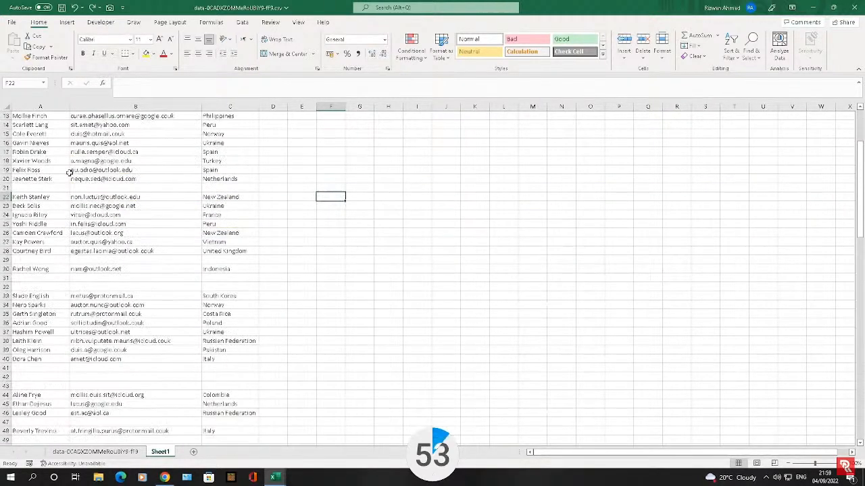
{"action": "scroll", "coordinate": [70, 174], "scroll_direction": "up", "scroll_amount": 5}
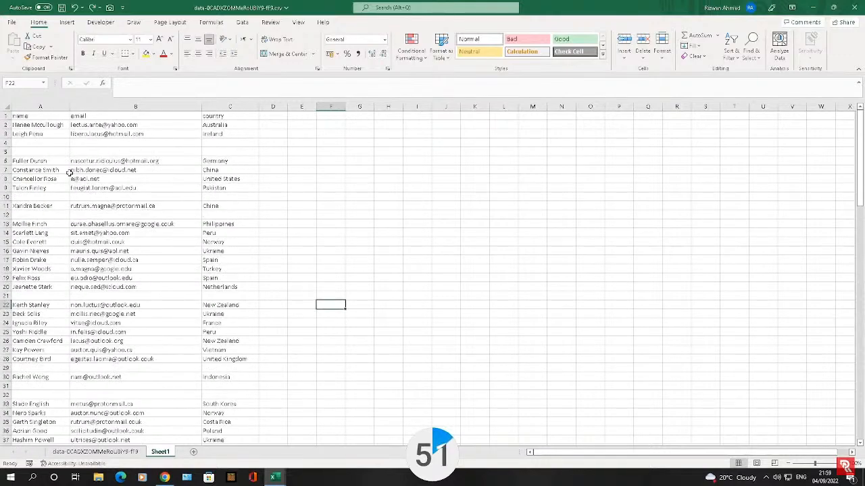
{"action": "left_click", "coordinate": [6, 142]}
{"action": "right_click", "coordinate": [6, 142]}
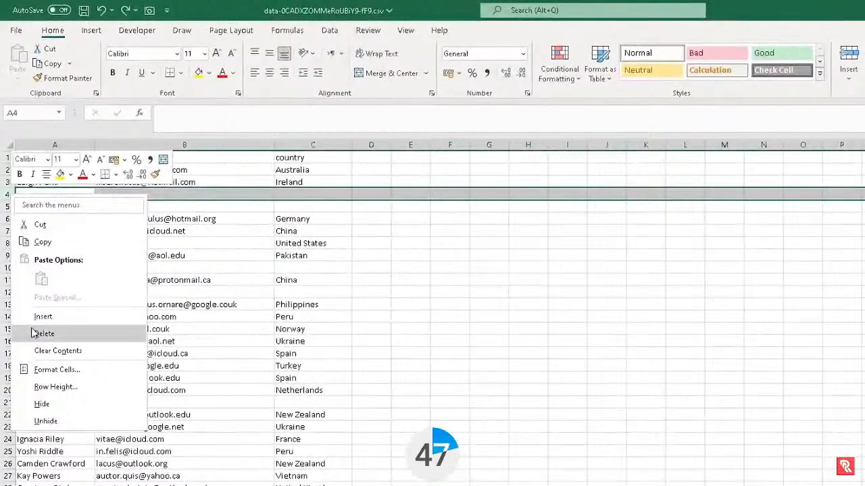
{"action": "key", "text": "Escape"}
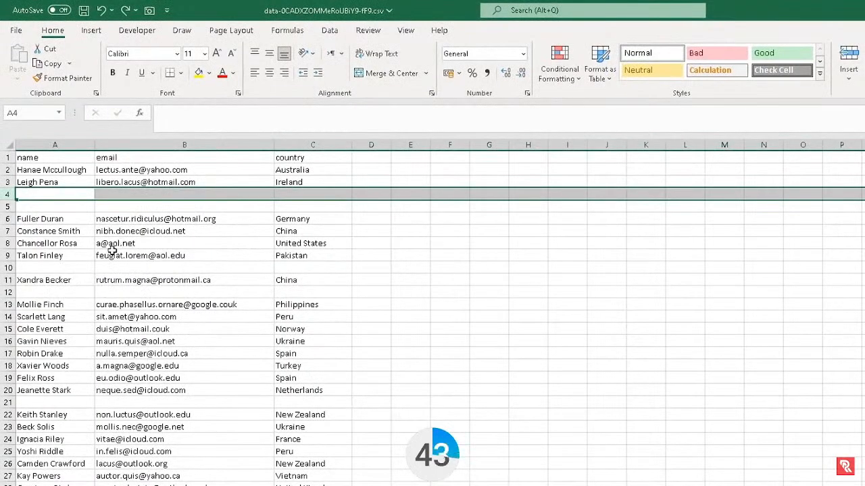
{"action": "left_click", "coordinate": [84, 209]}
{"action": "key", "text": "ctrl+g"}
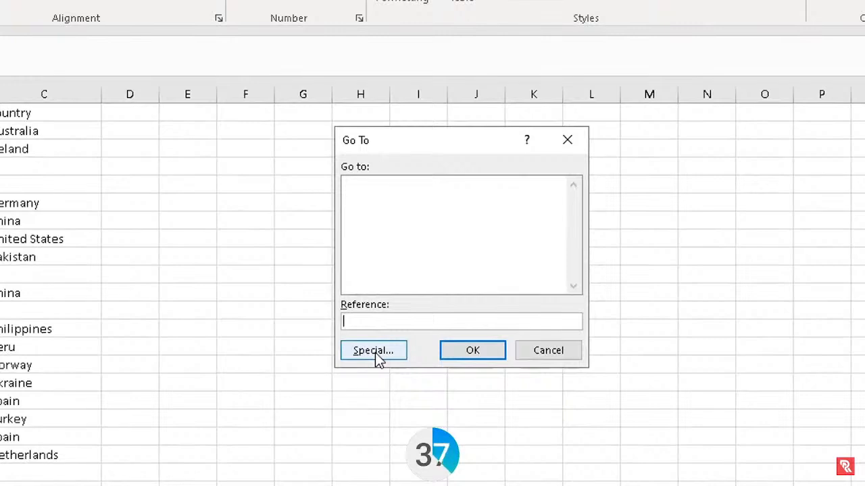
Select every blank cell in the contact data using Go To Special > Blanks
{"action": "left_click", "coordinate": [375, 352]}
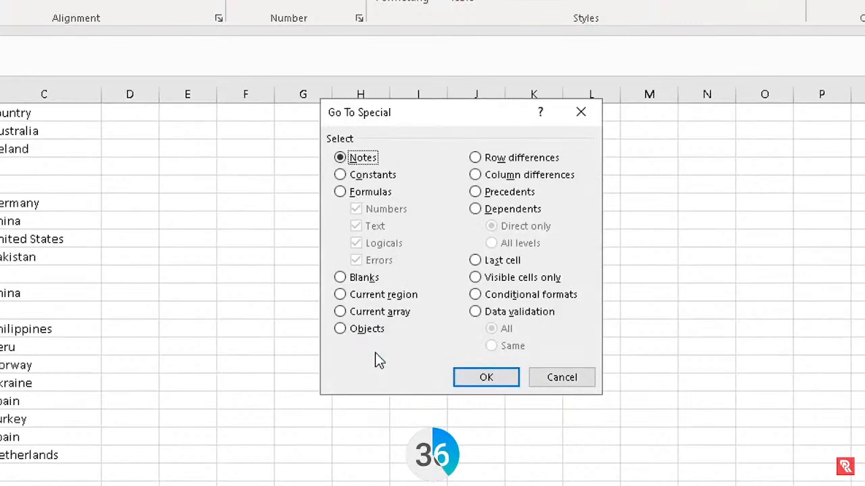
{"action": "left_click", "coordinate": [341, 278]}
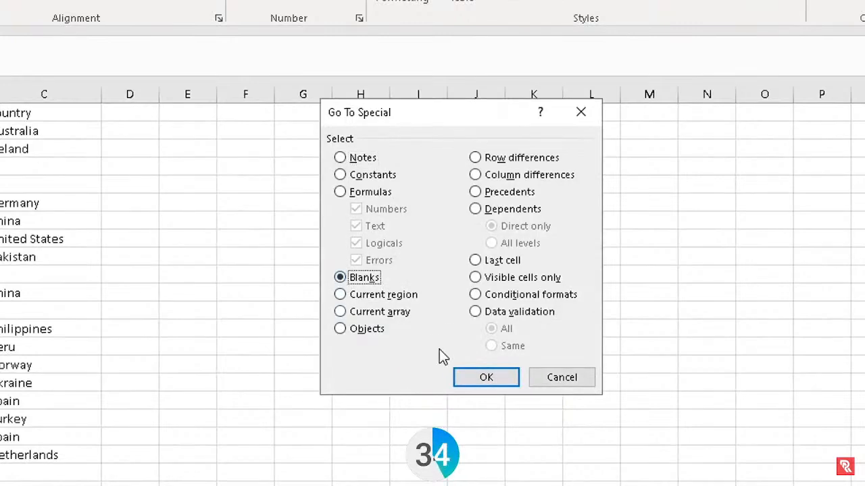
{"action": "left_click", "coordinate": [471, 382]}
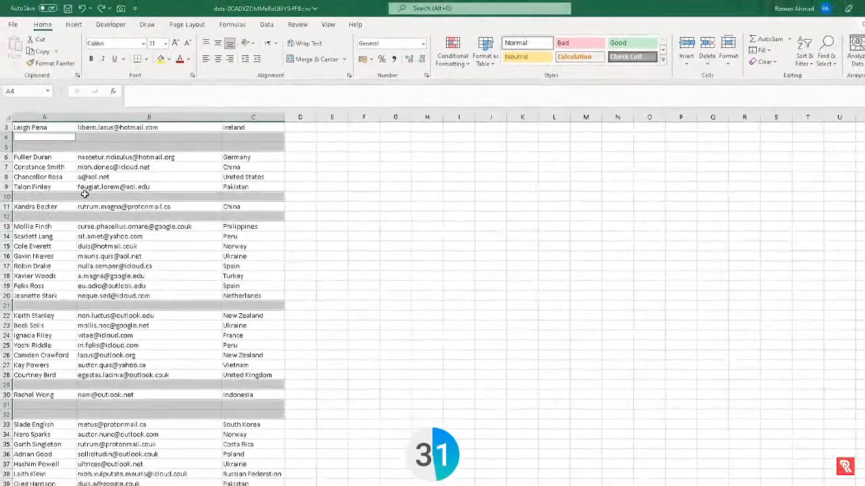
{"action": "scroll", "coordinate": [85, 195], "scroll_direction": "up", "scroll_amount": 1}
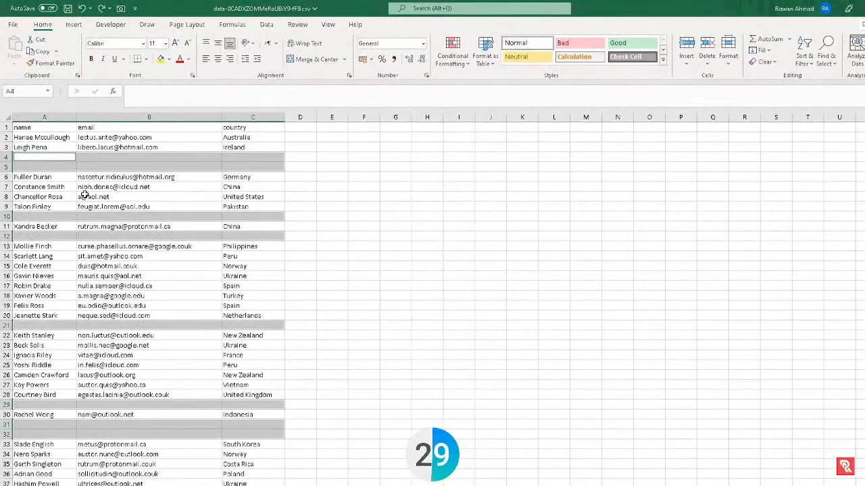
Delete the selected blank cells, shifting the remaining cells up
{"action": "key", "text": "ctrl+minus"}
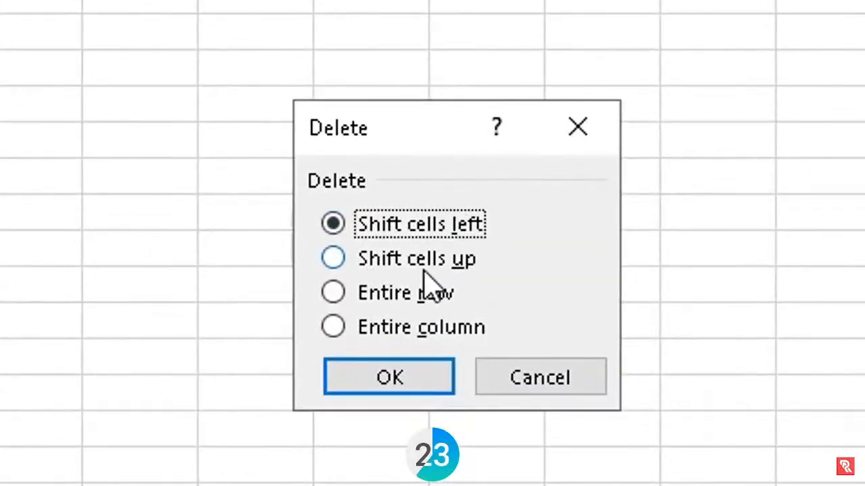
{"action": "left_click", "coordinate": [338, 260]}
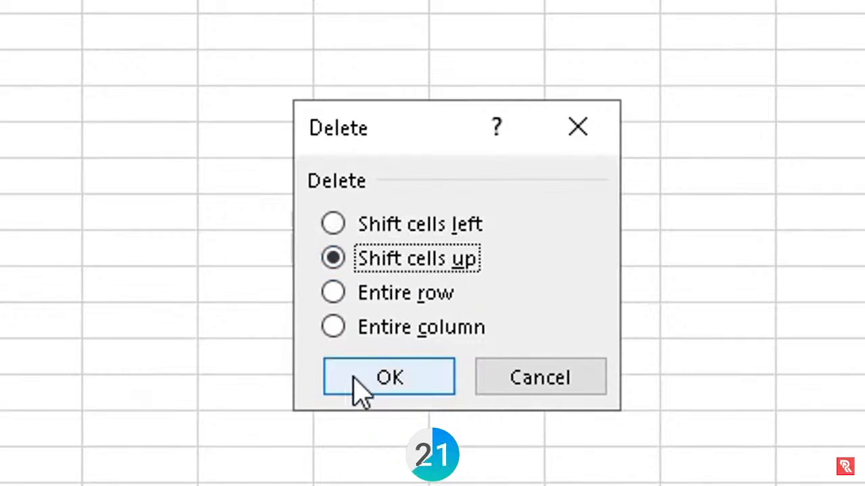
{"action": "left_click", "coordinate": [362, 391]}
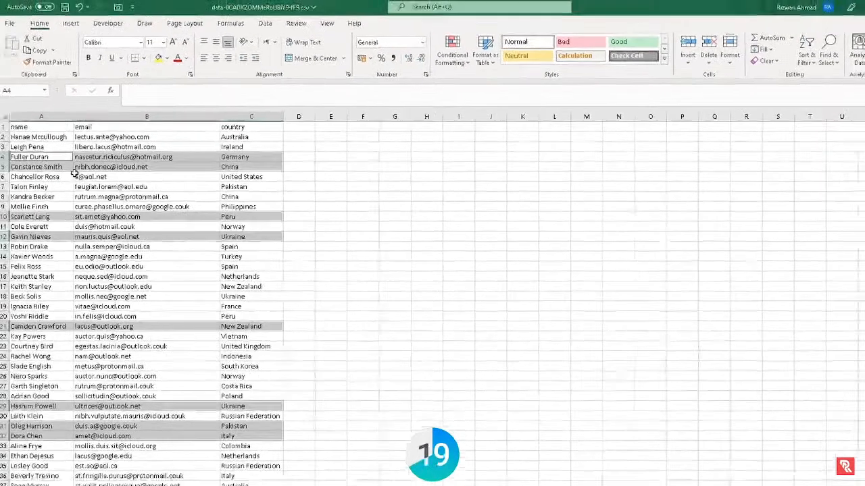
{"action": "scroll", "coordinate": [74, 202], "scroll_direction": "down", "scroll_amount": 12}
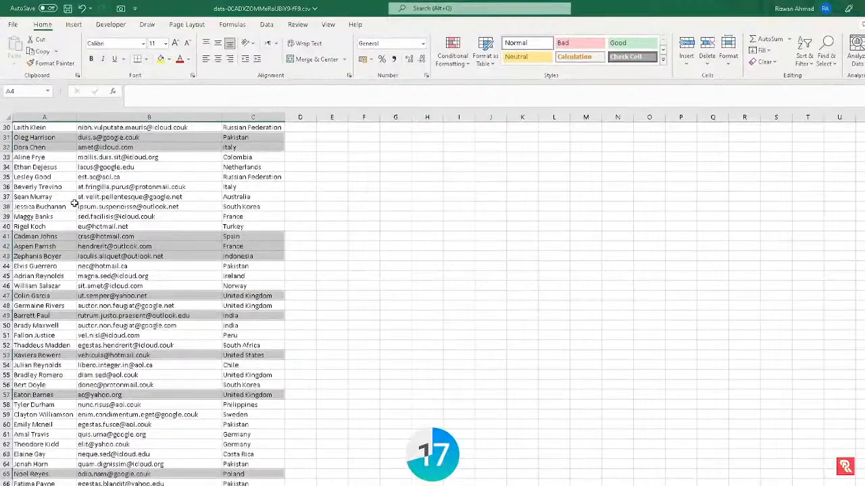
{"action": "scroll", "coordinate": [74, 203], "scroll_direction": "down", "scroll_amount": 8}
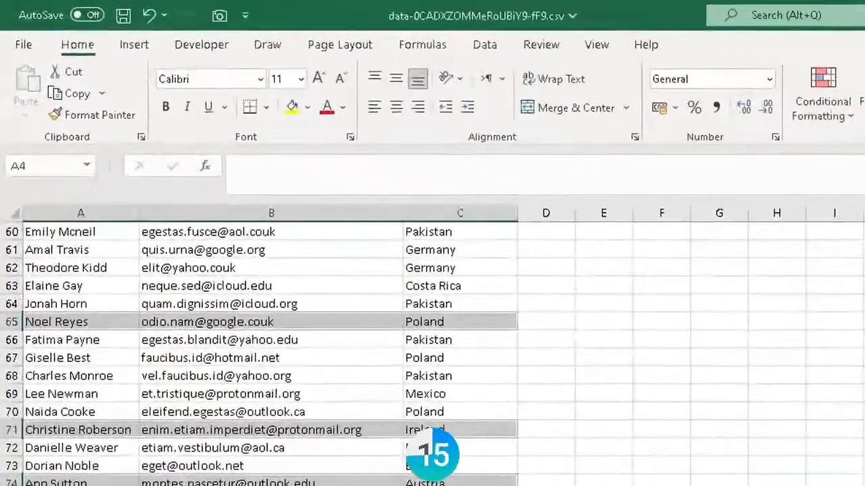
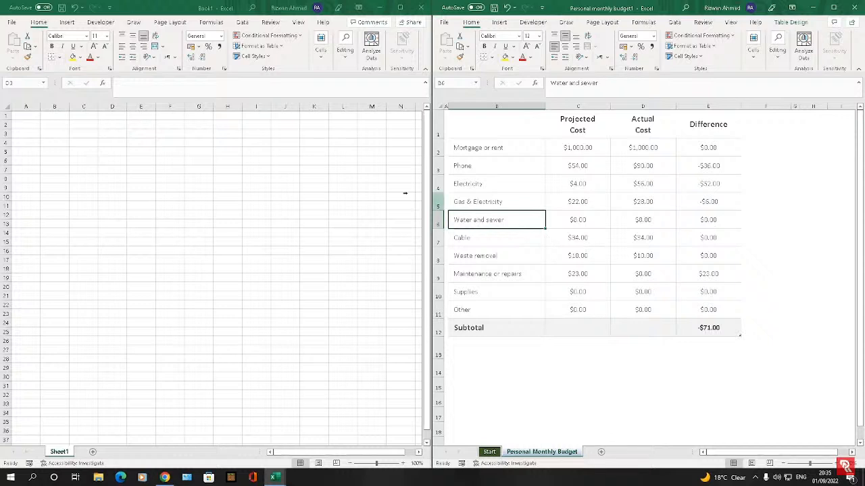
Return to the budget workbook and list All Commands in the Quick Access Toolbar settings
{"action": "left_click", "coordinate": [232, 158]}
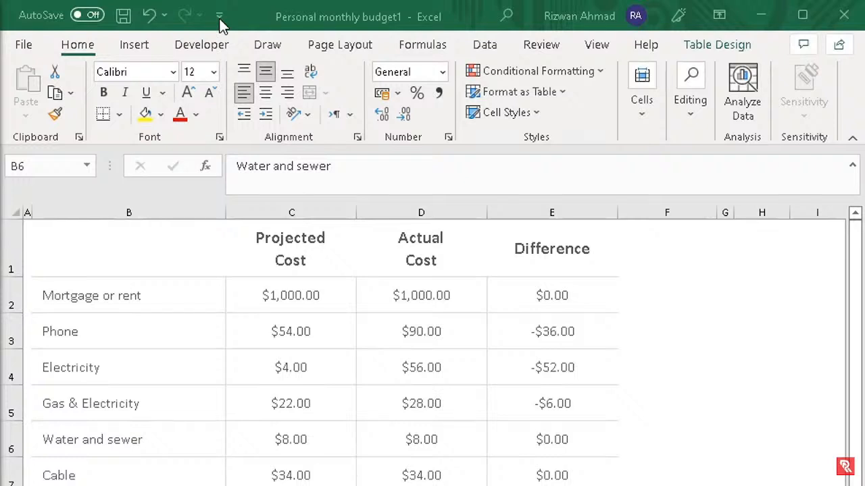
{"action": "left_click", "coordinate": [239, 14]}
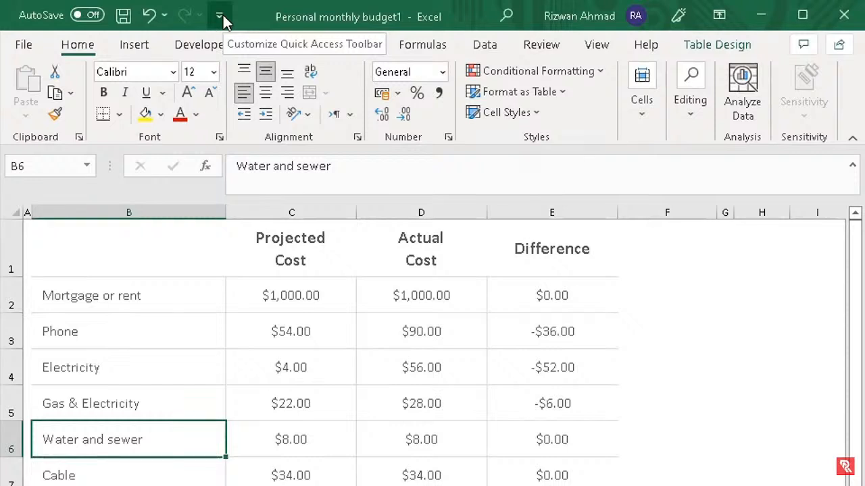
{"action": "left_click", "coordinate": [220, 16]}
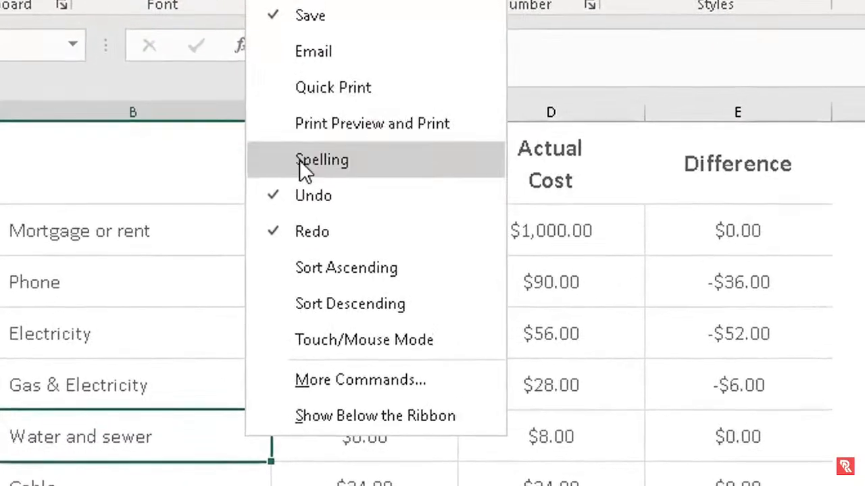
{"action": "left_click", "coordinate": [338, 382]}
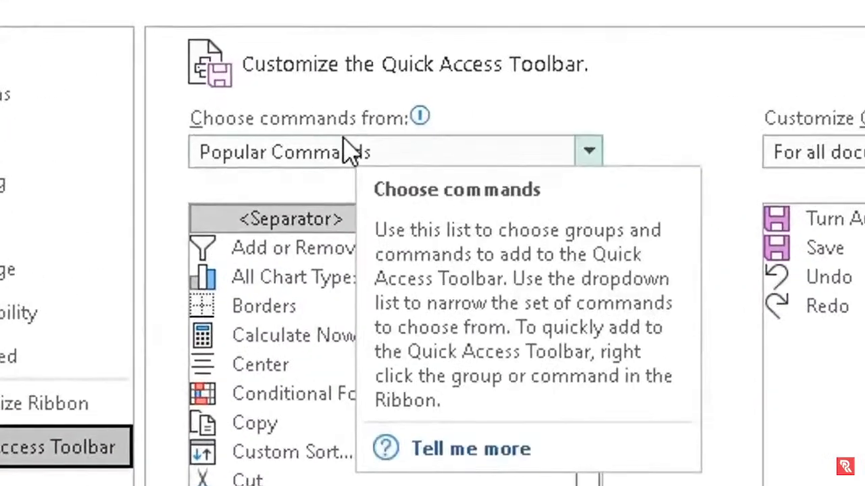
{"action": "left_click", "coordinate": [589, 153]}
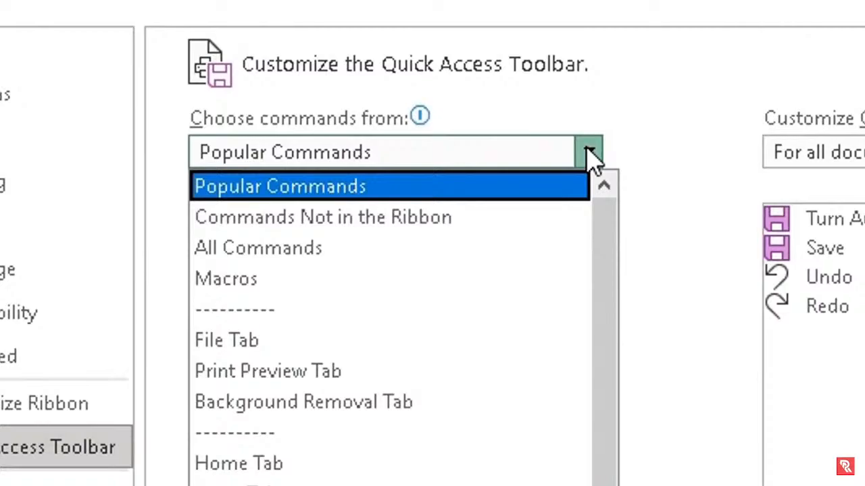
{"action": "left_click", "coordinate": [335, 250]}
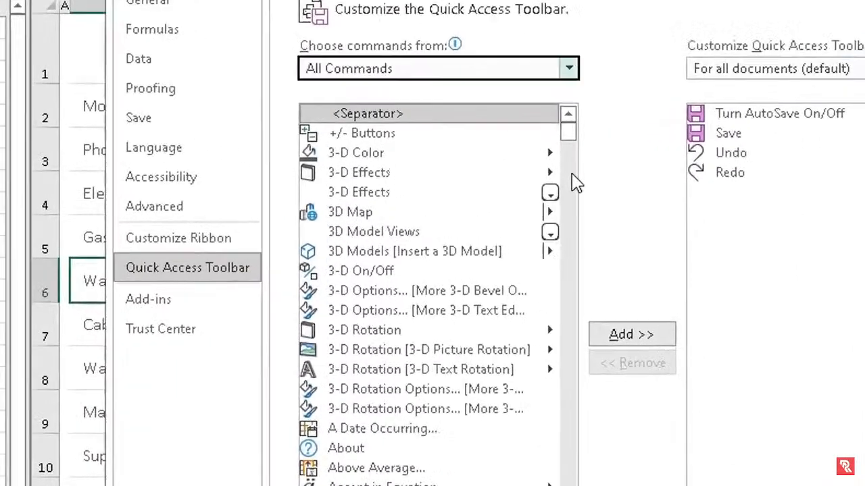
Add the Camera command to the Quick Access Toolbar and confirm with OK
{"action": "left_click", "coordinate": [538, 159]}
{"action": "left_click", "coordinate": [615, 208]}
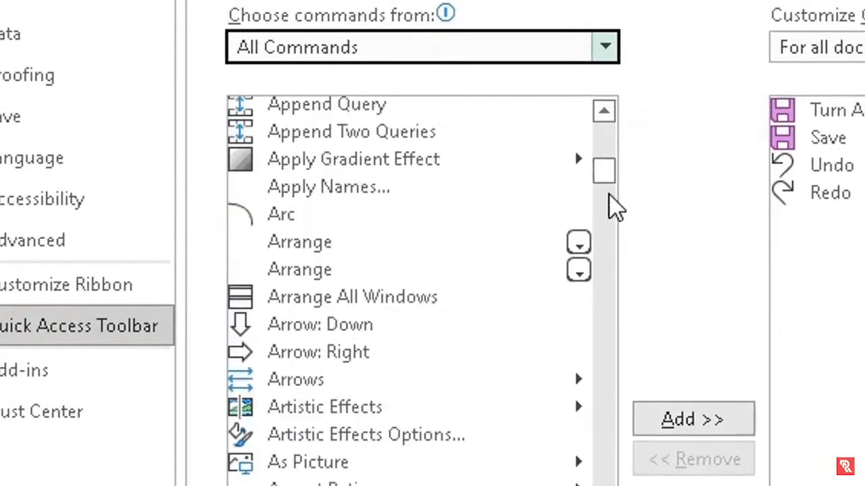
{"action": "left_click", "coordinate": [606, 238]}
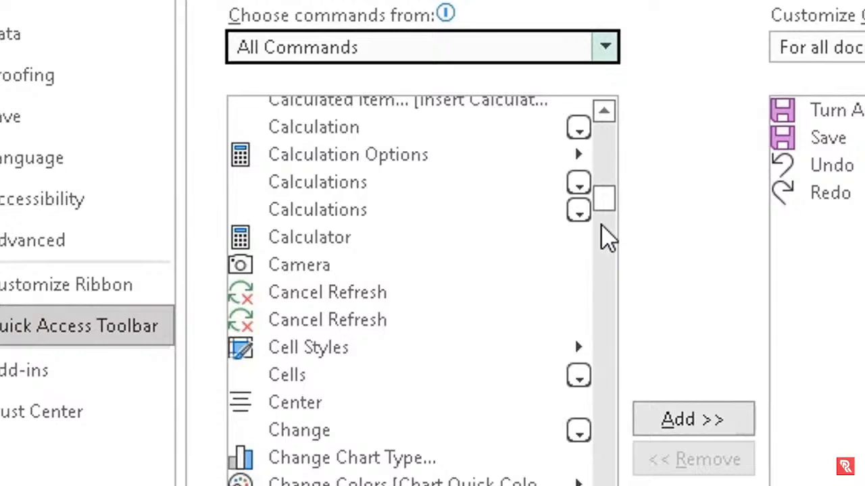
{"action": "left_click", "coordinate": [304, 273]}
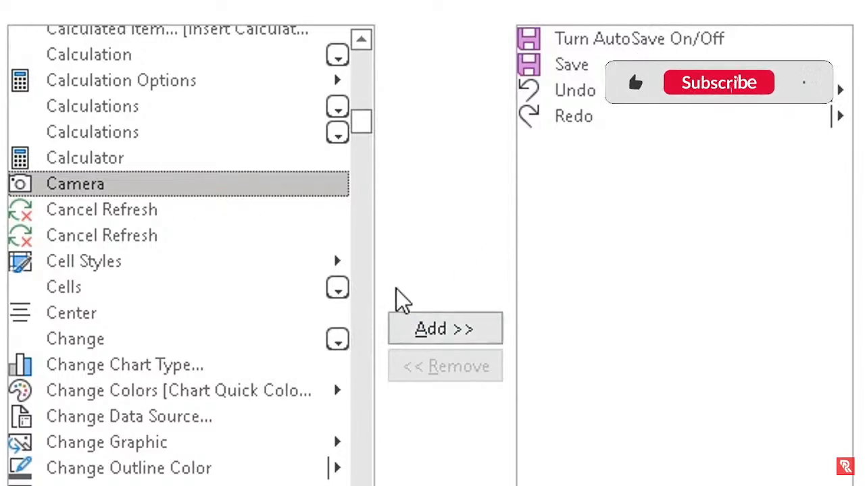
{"action": "left_click", "coordinate": [457, 341]}
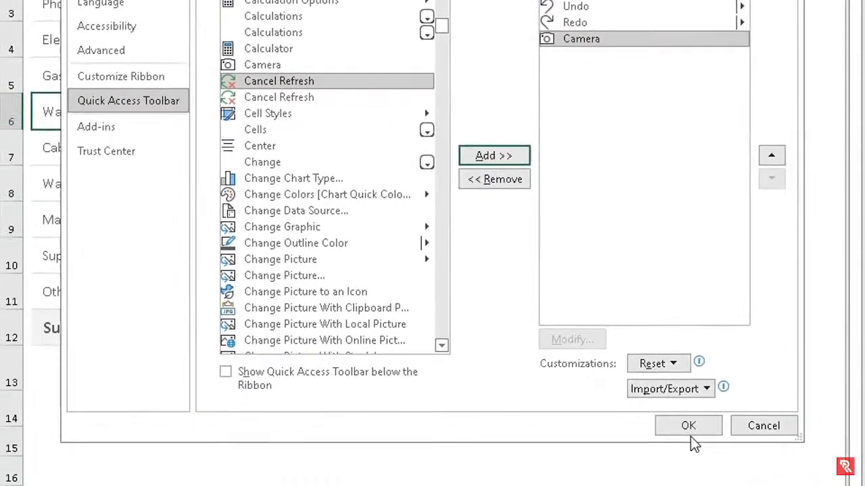
{"action": "left_click", "coordinate": [688, 426]}
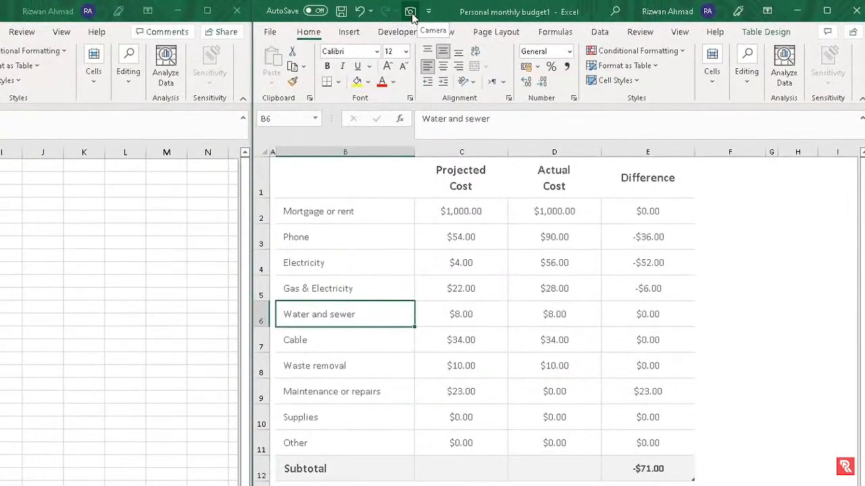
Select the budget table B1:E12 and capture it with the Camera button
{"action": "left_click", "coordinate": [359, 177]}
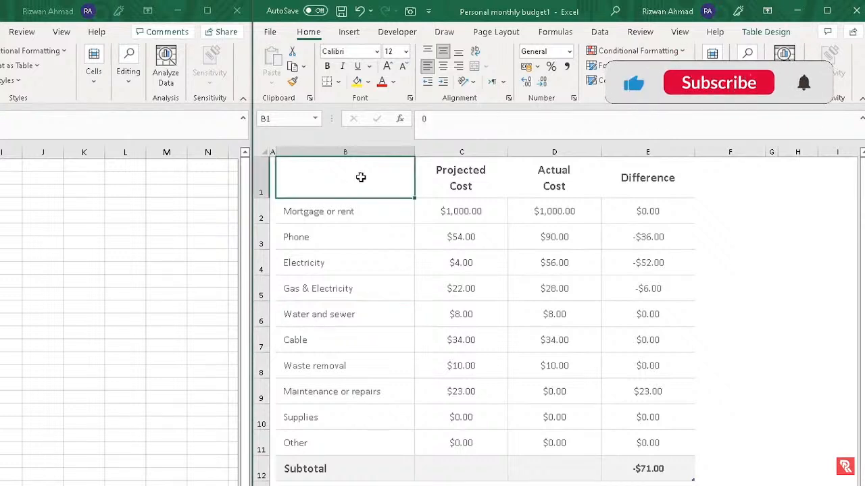
{"action": "left_click_drag", "start_coordinate": [361, 177], "coordinate": [667, 465]}
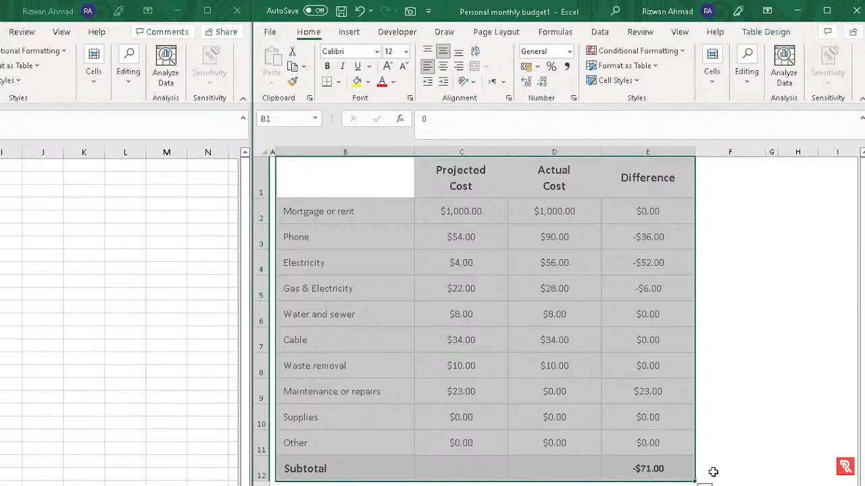
{"action": "left_click", "coordinate": [409, 11]}
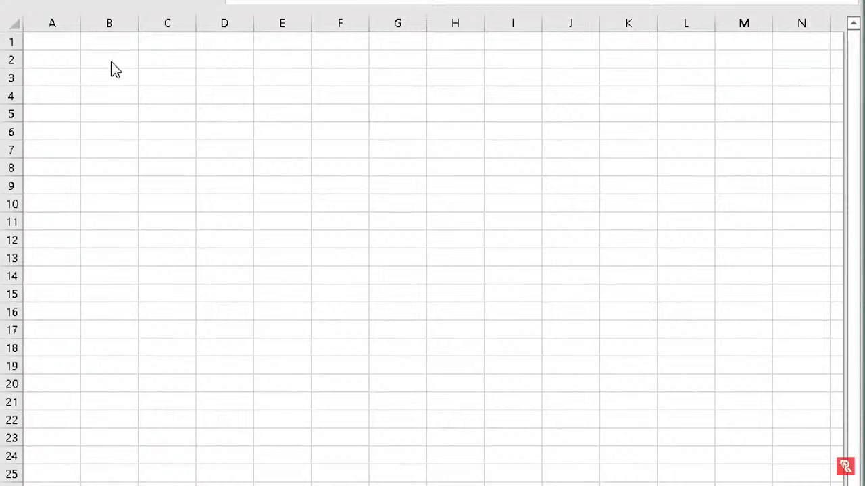
Paste the budget table picture onto Book1's sheet and nudge it into its final position
{"action": "left_click", "coordinate": [112, 63]}
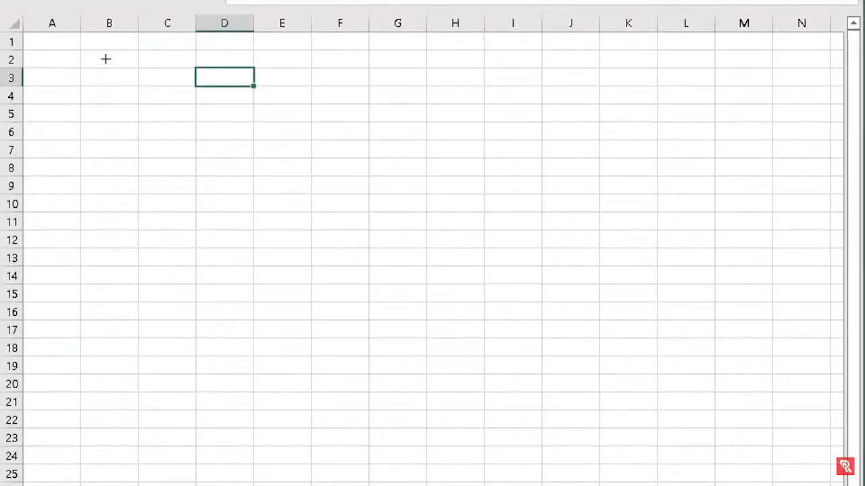
{"action": "key", "text": "ctrl+v"}
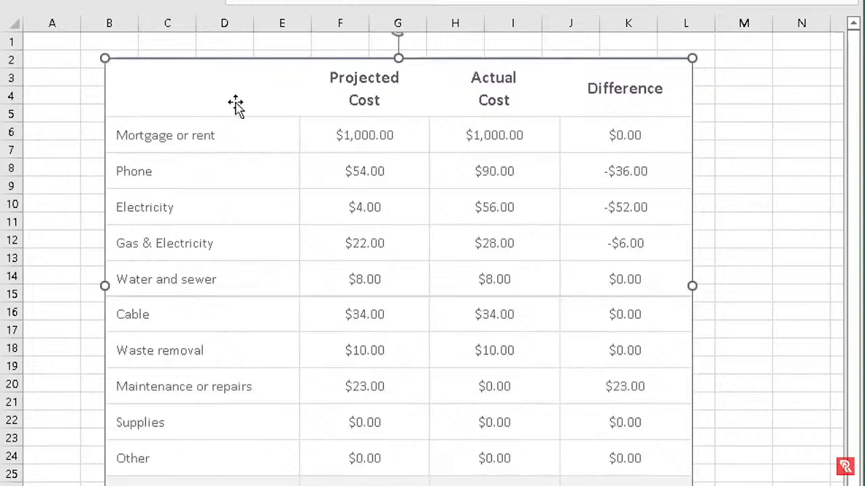
{"action": "left_click_drag", "start_coordinate": [242, 94], "coordinate": [231, 92]}
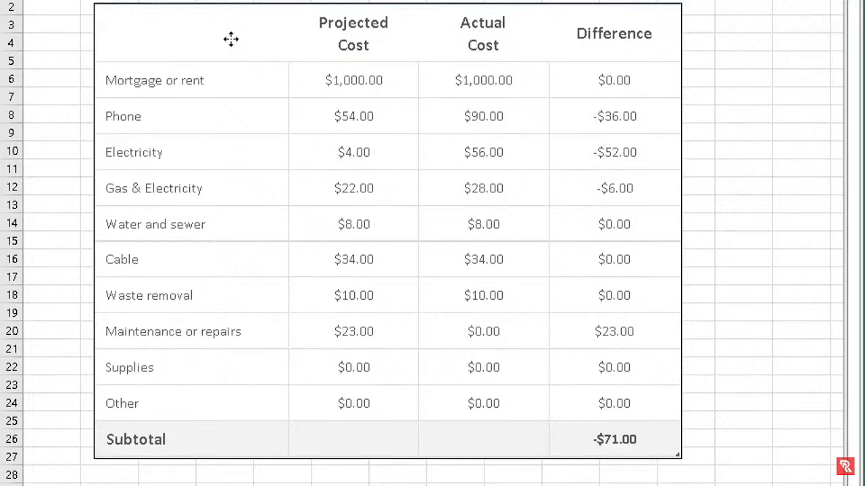
{"action": "left_click_drag", "start_coordinate": [231, 39], "coordinate": [228, 36]}
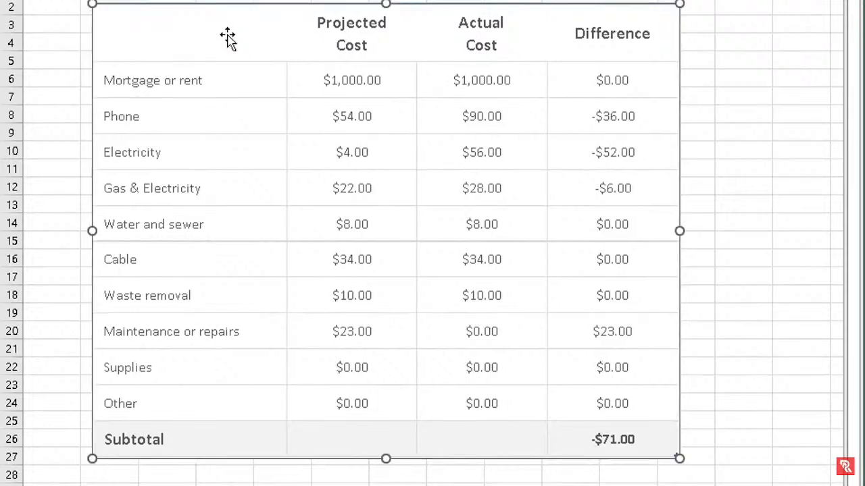
{"action": "left_click_drag", "start_coordinate": [228, 36], "coordinate": [256, 54]}
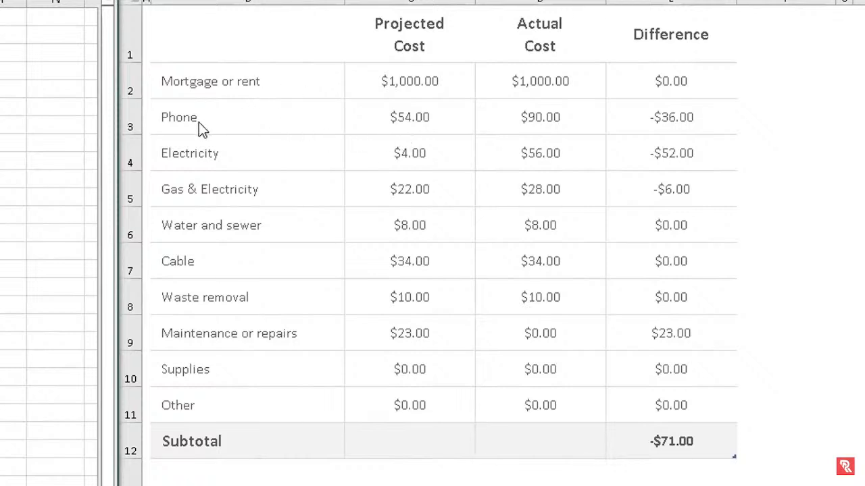
Change C3's projected cost to 154 and rename B3 to 'Phone + Internet'
{"action": "left_click", "coordinate": [401, 116]}
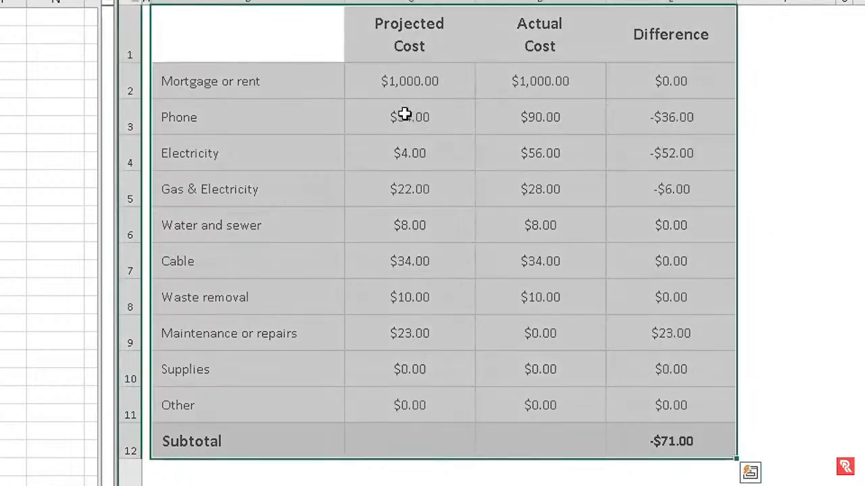
{"action": "double_click", "coordinate": [404, 115]}
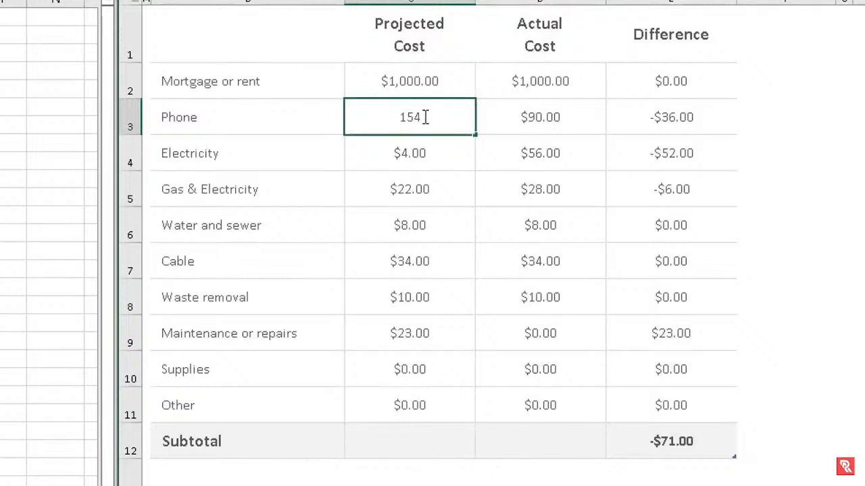
{"action": "left_click", "coordinate": [460, 159]}
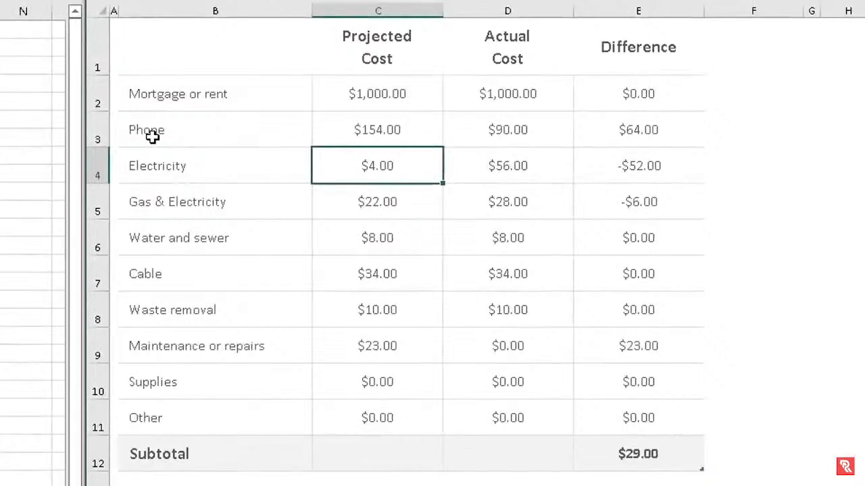
{"action": "left_click", "coordinate": [174, 133]}
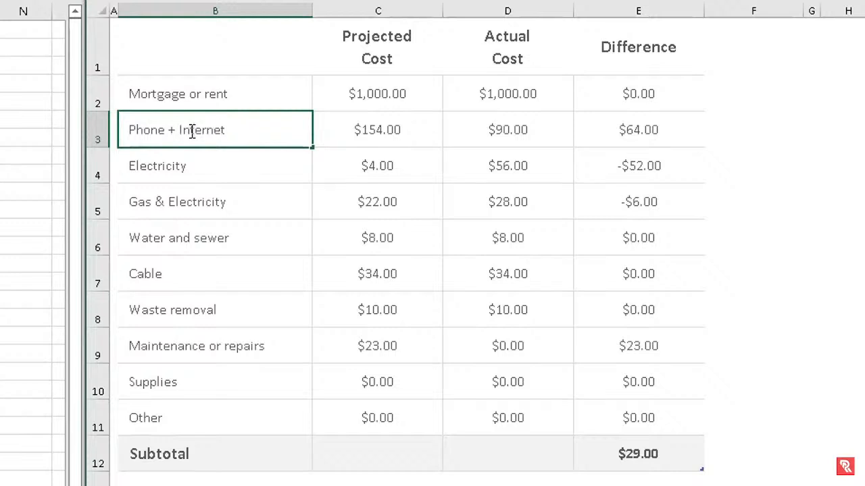
{"action": "left_click", "coordinate": [223, 165]}
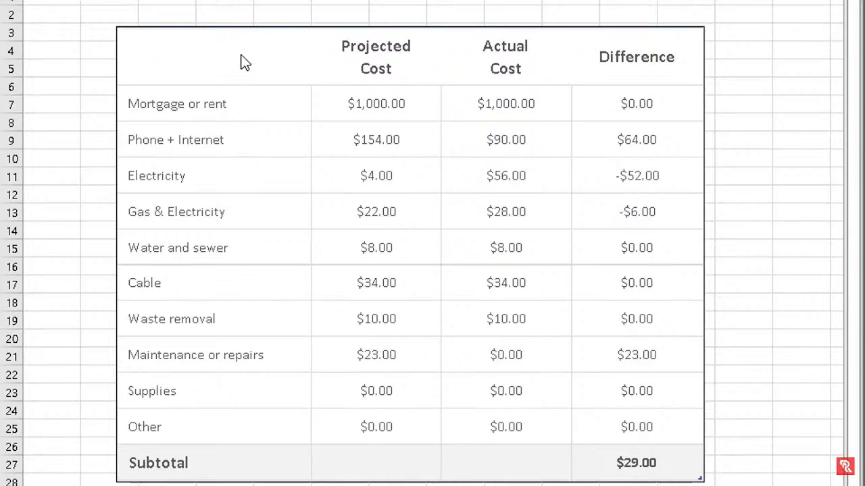
Drag the linked budget table picture a little to the left
{"action": "left_click_drag", "start_coordinate": [242, 56], "coordinate": [210, 52]}
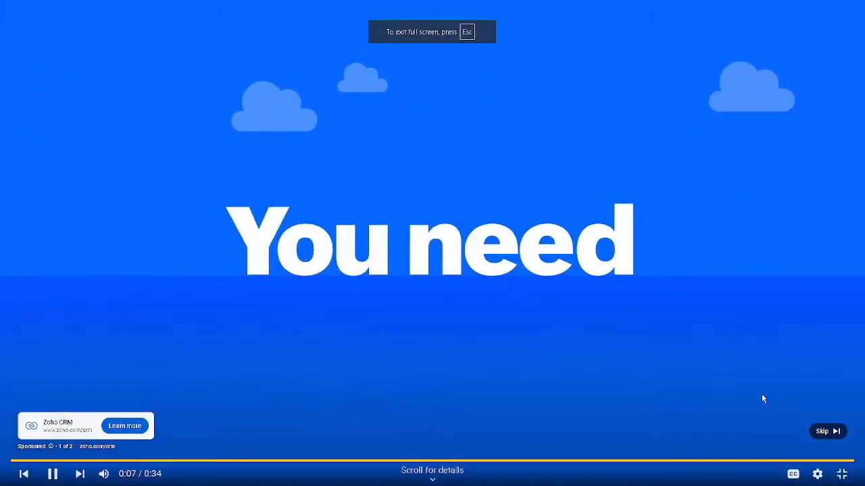
Skip the YouTube ad so the VLOOKUP tutorial plays
{"action": "left_click", "coordinate": [824, 430]}
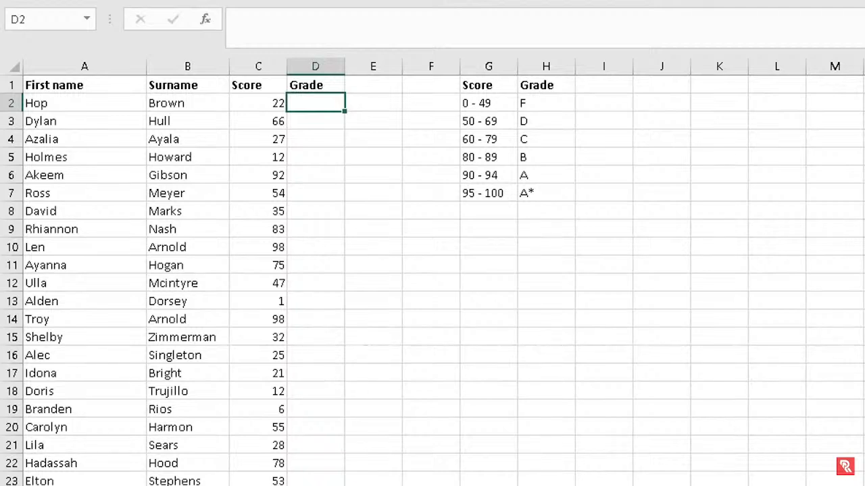
Review the Surname, Score and Grade columns and select the grade letters F to A* in H2:H7
{"action": "left_click", "coordinate": [57, 65]}
{"action": "left_click", "coordinate": [166, 66]}
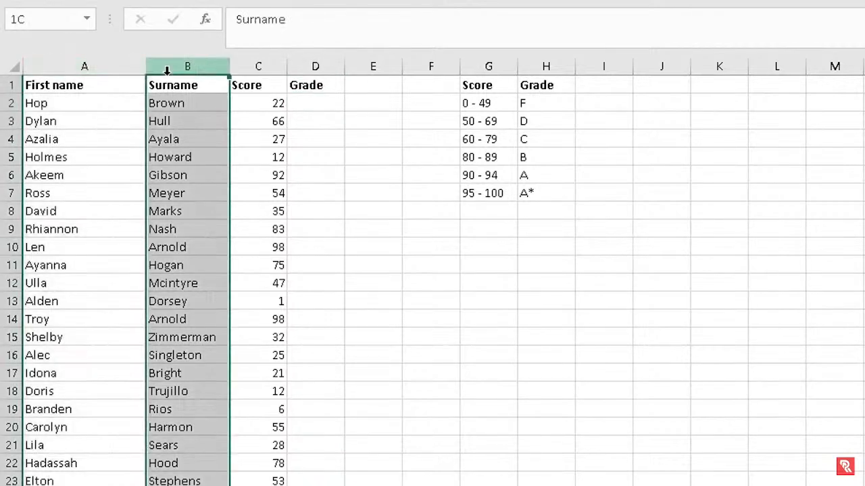
{"action": "left_click", "coordinate": [266, 62]}
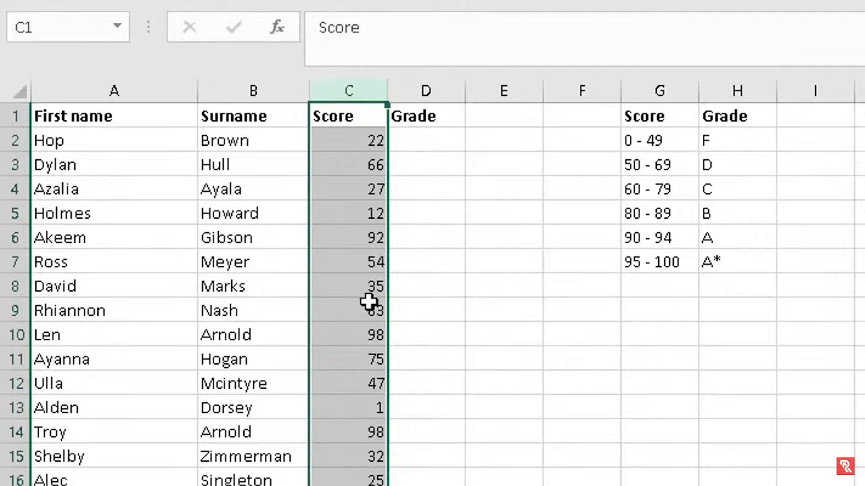
{"action": "left_click", "coordinate": [427, 90]}
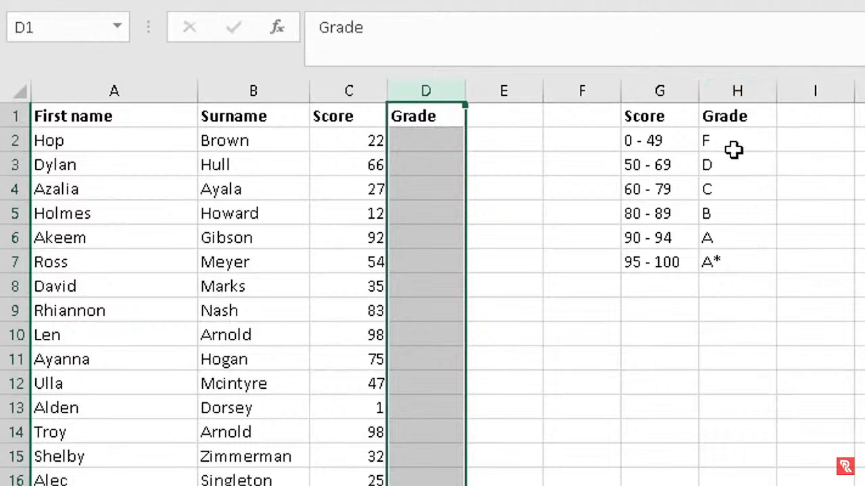
{"action": "left_click_drag", "start_coordinate": [733, 150], "coordinate": [730, 262]}
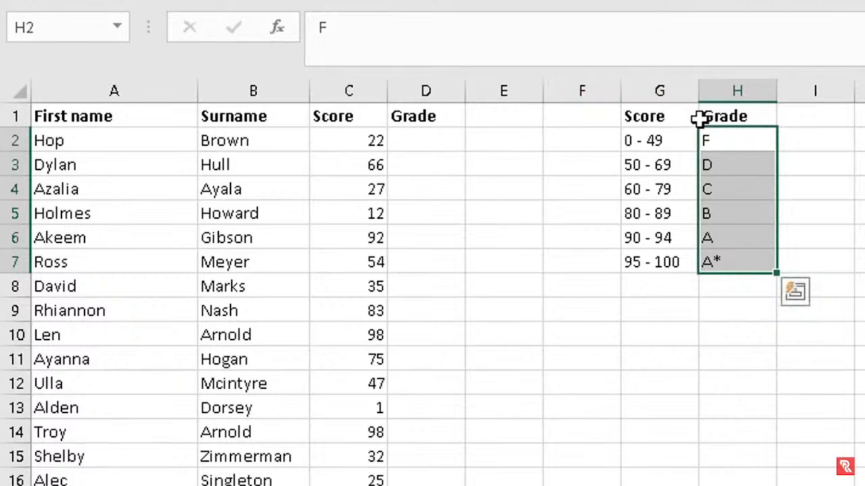
{"action": "left_click", "coordinate": [733, 90]}
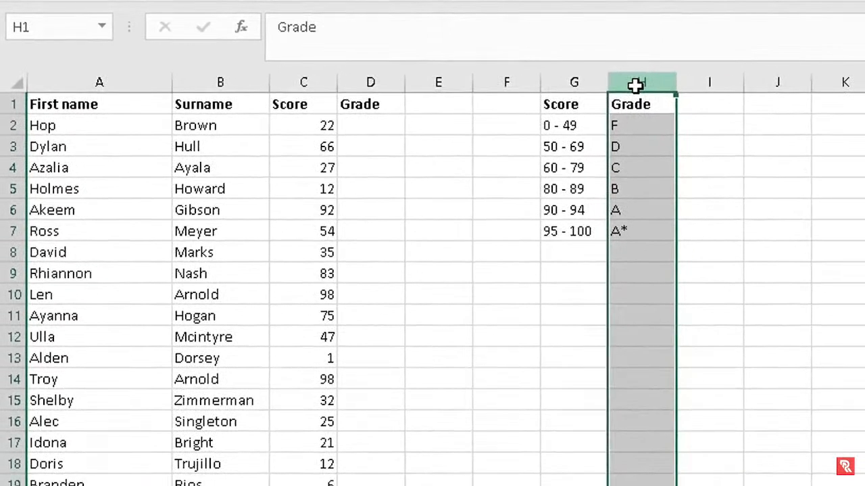
Insert an empty column H before the grade letters and select cell H2
{"action": "right_click", "coordinate": [637, 86]}
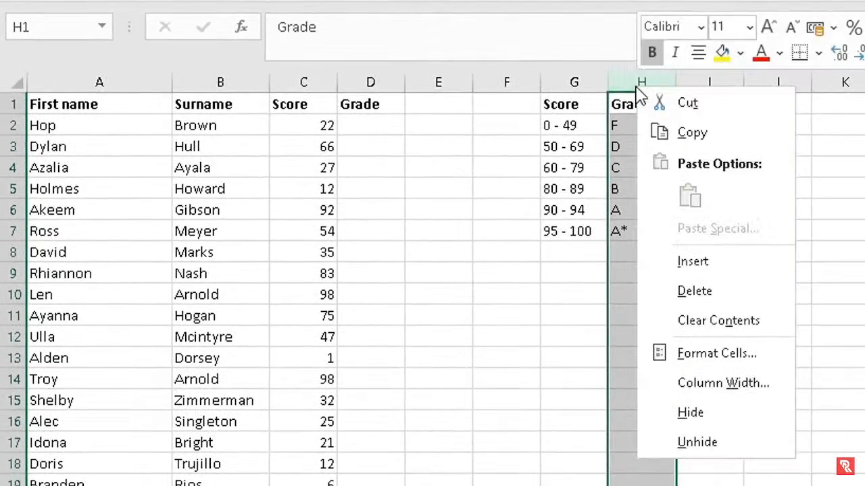
{"action": "left_click", "coordinate": [672, 262]}
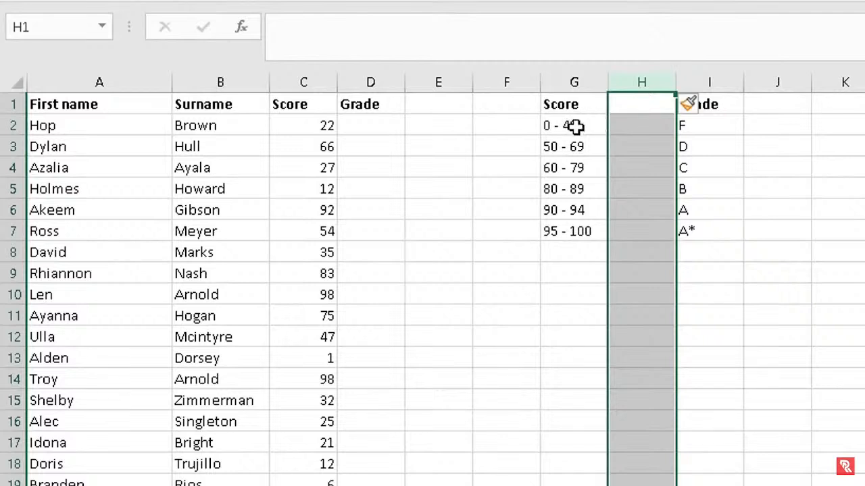
{"action": "left_click", "coordinate": [626, 127]}
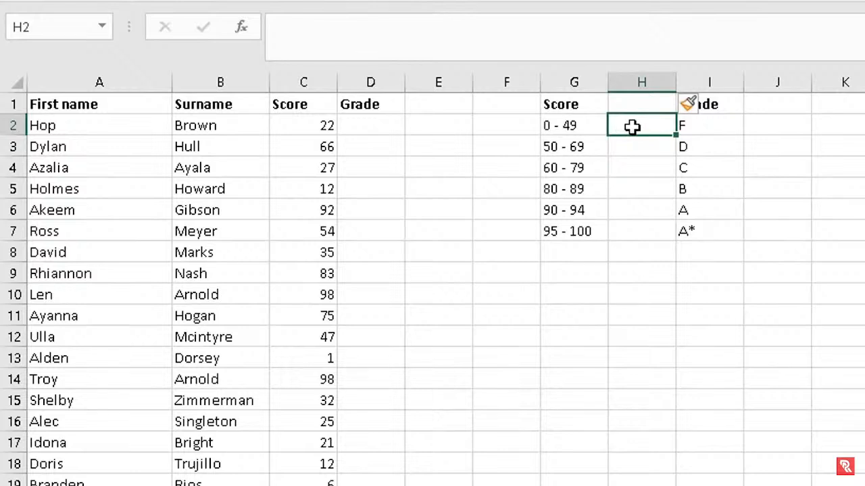
Enter 0 in H2 and Flash Fill the lower score limits 50, 60, 80, 90, 95
{"action": "type", "text": "0"}
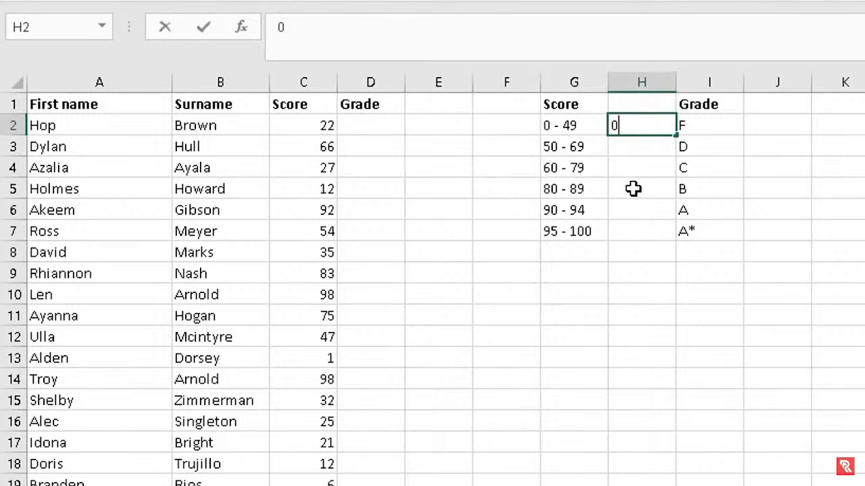
{"action": "left_click", "coordinate": [637, 148]}
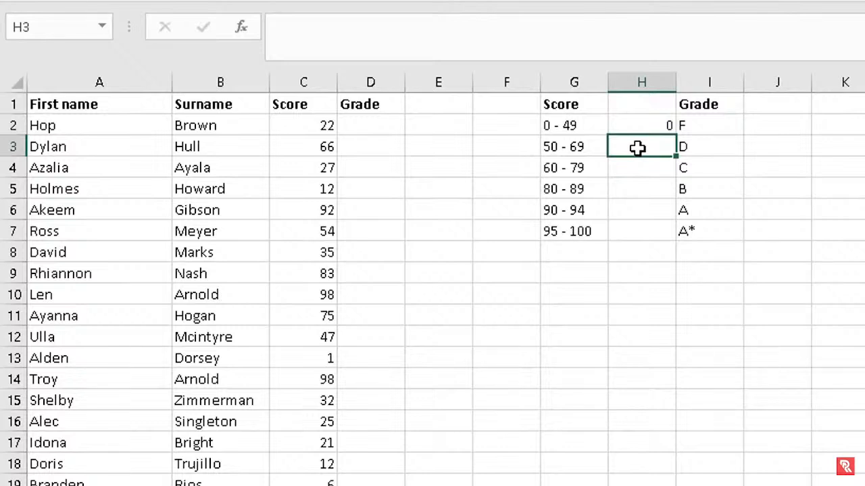
{"action": "key", "text": "ctrl+e"}
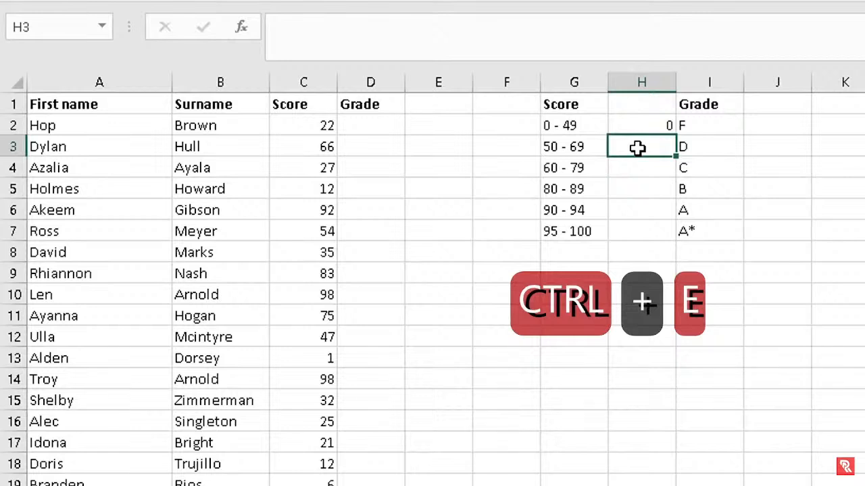
{"action": "key", "text": "ctrl+e"}
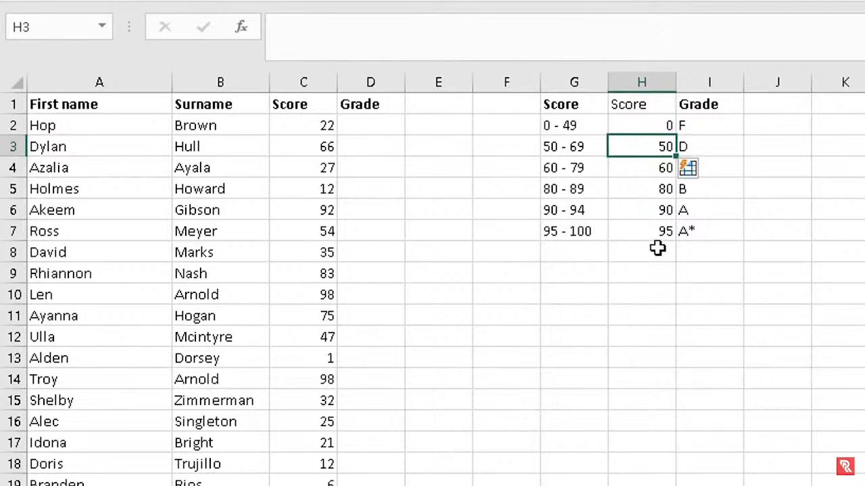
{"action": "left_click", "coordinate": [368, 126]}
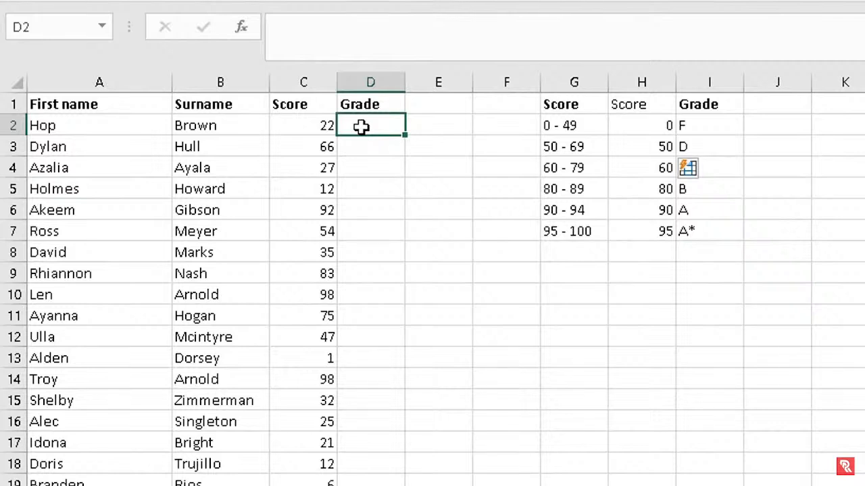
Start a VLOOKUP in D2 with C2 as lookup value and H2:I7 as table
{"action": "type", "text": "="}
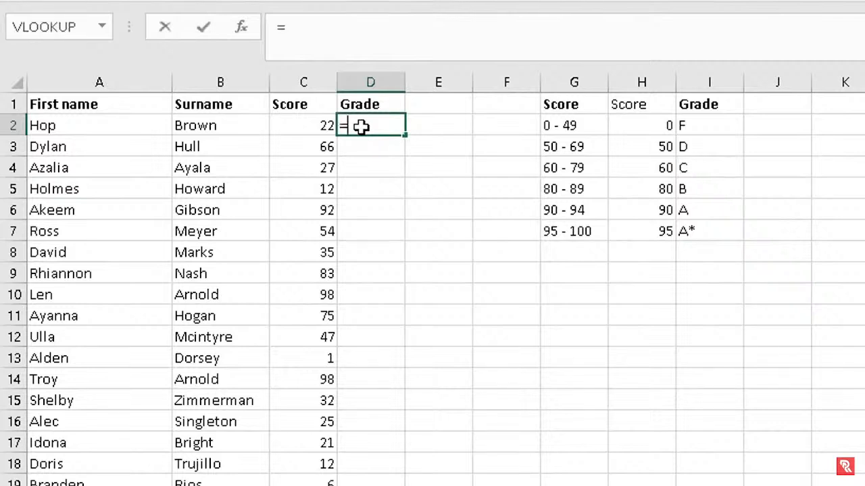
{"action": "type", "text": "vlookup"}
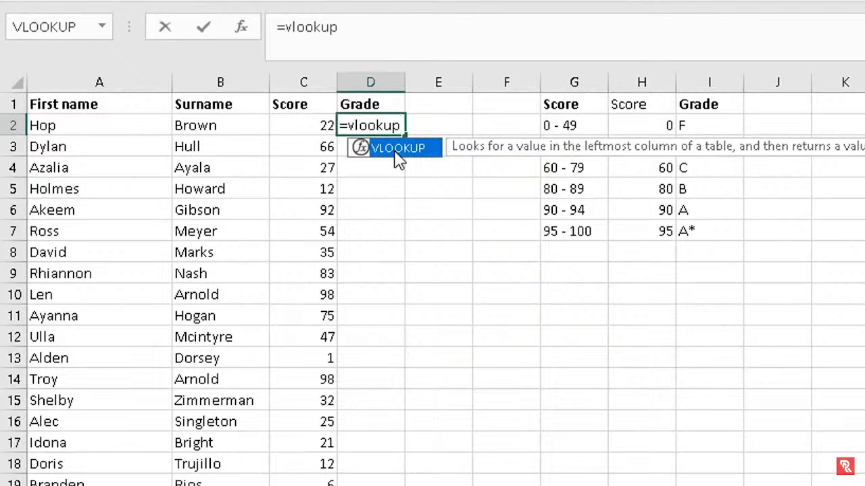
{"action": "double_click", "coordinate": [397, 148]}
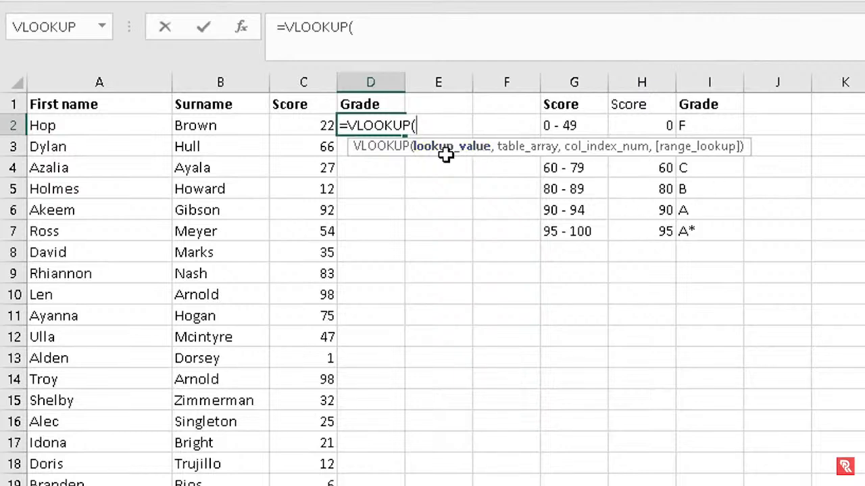
{"action": "left_click", "coordinate": [315, 124]}
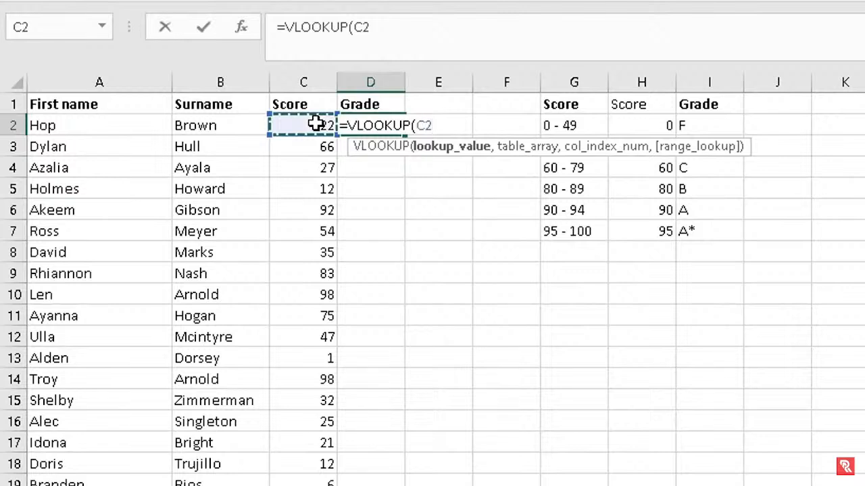
{"action": "type", "text": ","}
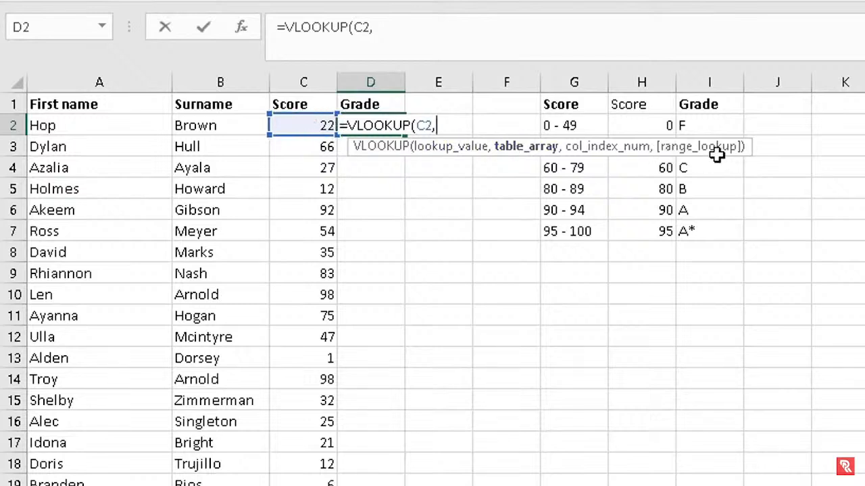
{"action": "left_click", "coordinate": [640, 102]}
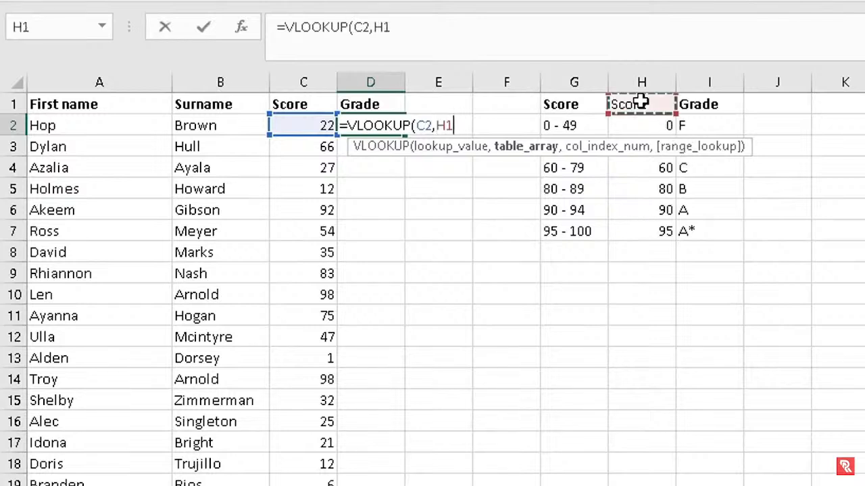
{"action": "left_click_drag", "start_coordinate": [629, 123], "coordinate": [706, 227]}
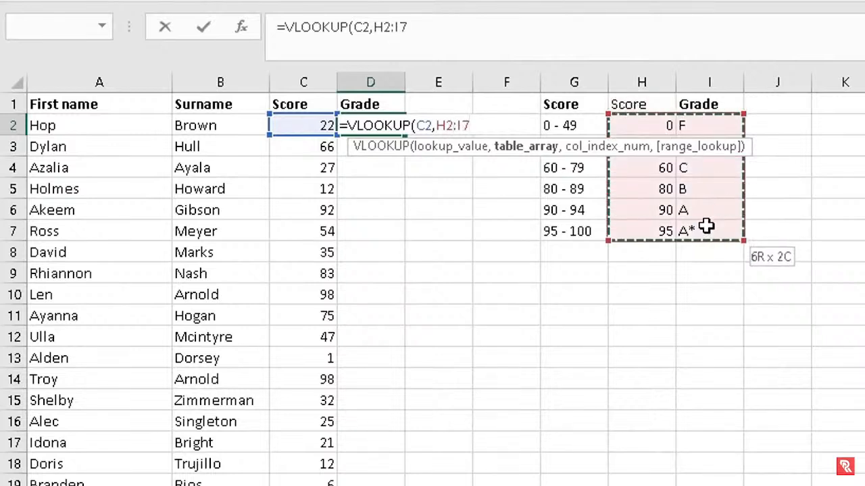
{"action": "left_click_drag", "start_coordinate": [706, 227], "coordinate": [706, 227]}
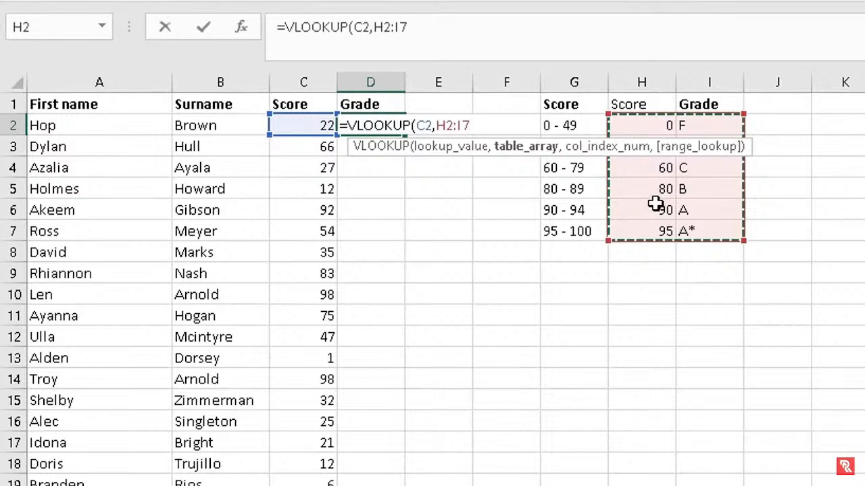
Finish D2's formula as =VLOOKUP(C2,$H$2:$I$7,2) so it returns grade F for score 22
{"action": "left_click", "coordinate": [437, 126]}
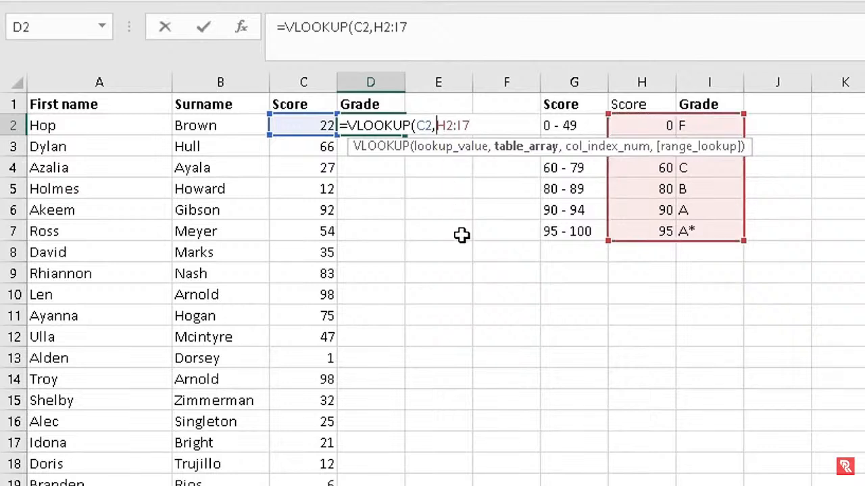
{"action": "type", "text": "$"}
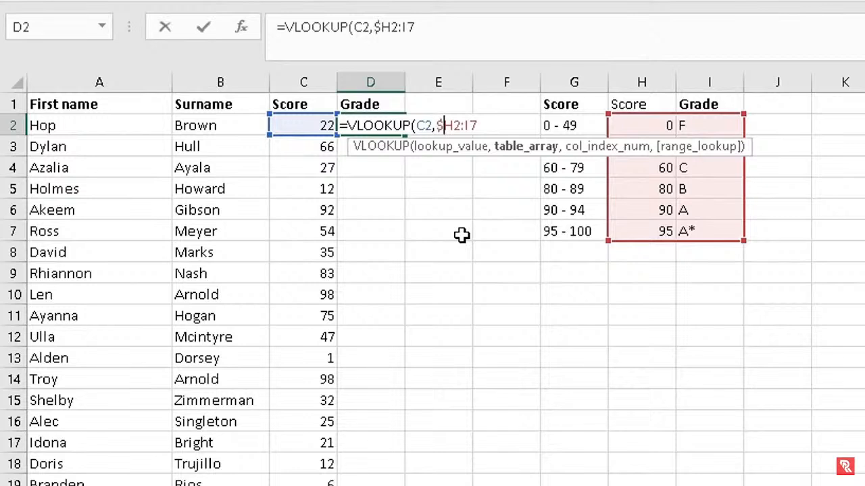
{"action": "key", "text": "Right"}
{"action": "type", "text": "$2:"}
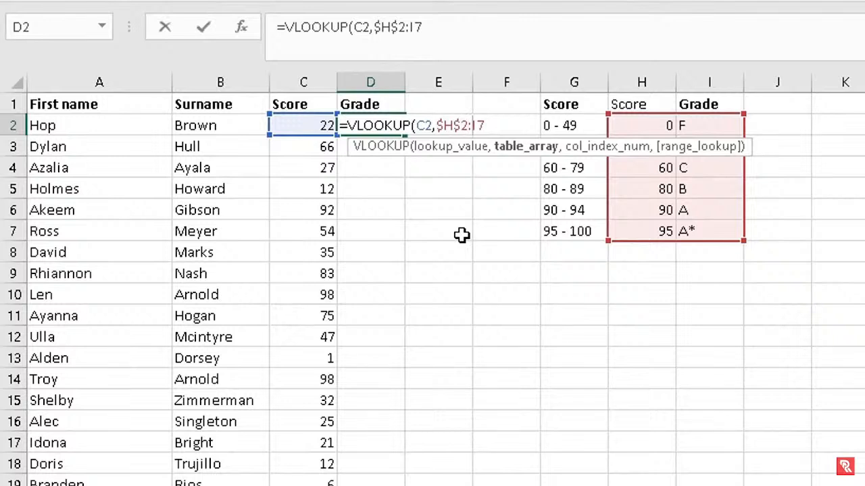
{"action": "type", "text": "$I$7"}
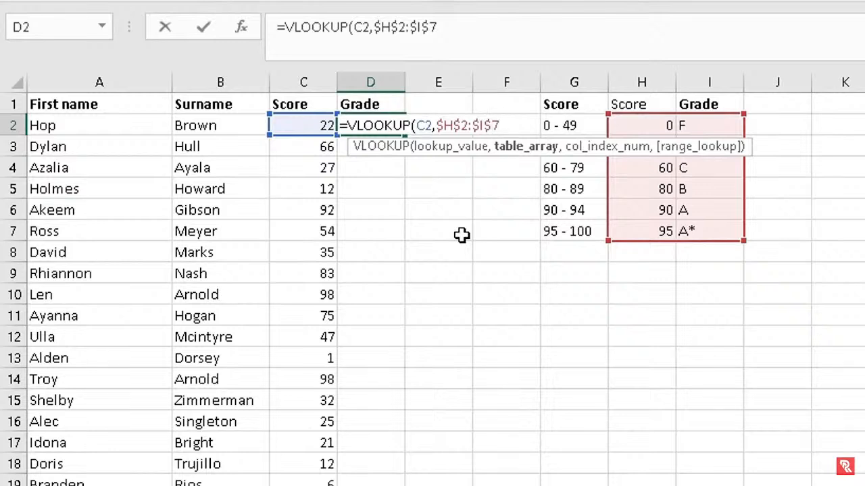
{"action": "type", "text": ",2"}
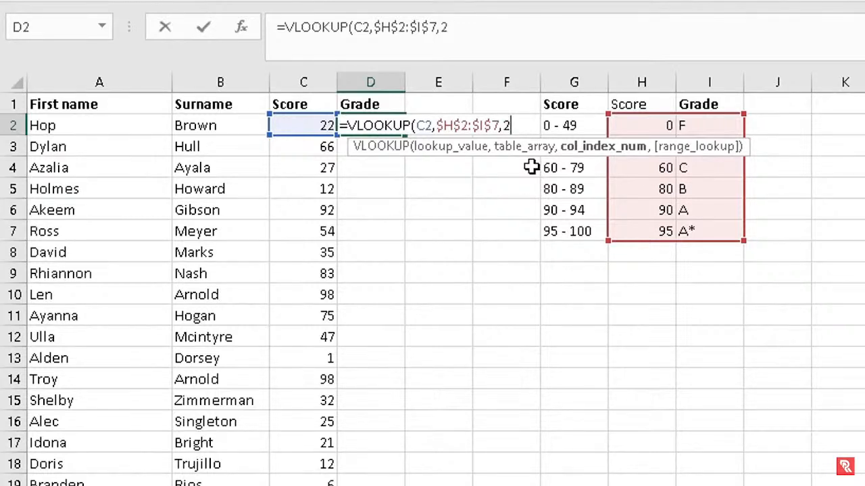
{"action": "type", "text": ")"}
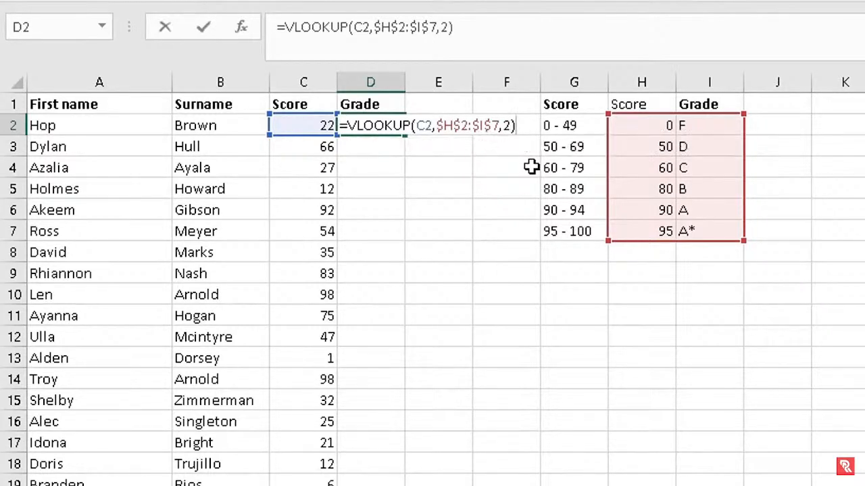
{"action": "key", "text": "Return"}
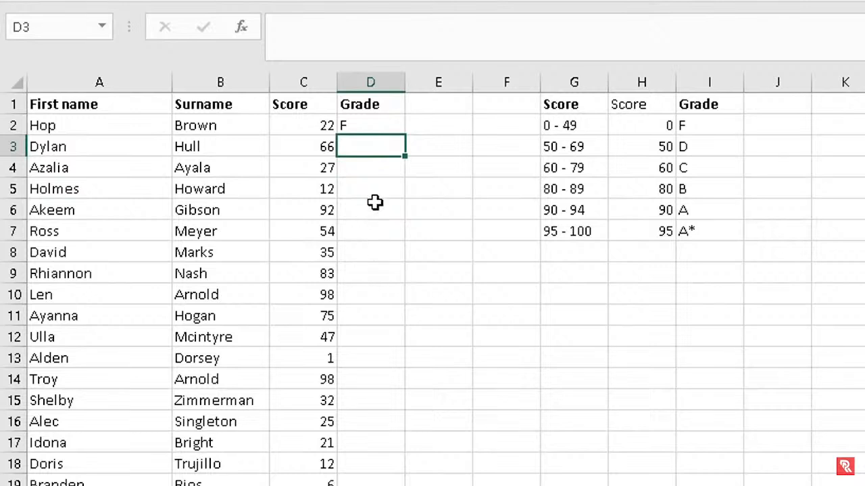
Fill D2's VLOOKUP grade formula down column D and spot-check the results in D14 and D20
{"action": "left_click", "coordinate": [378, 125]}
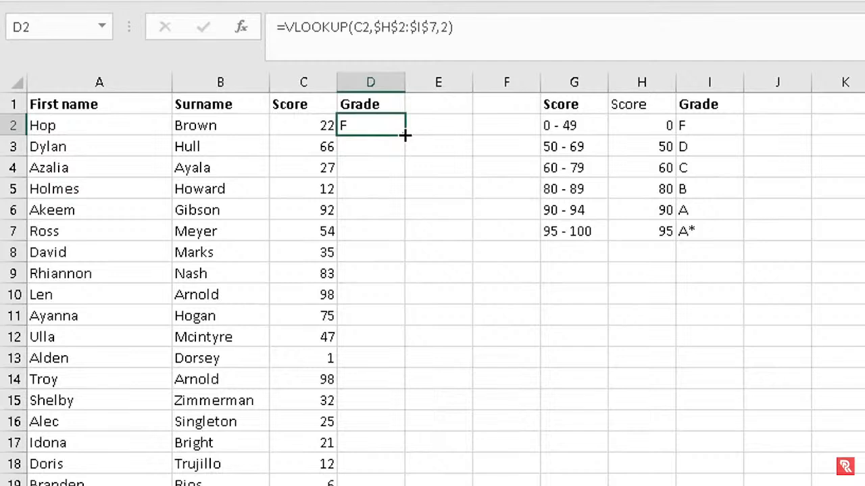
{"action": "double_click", "coordinate": [404, 136]}
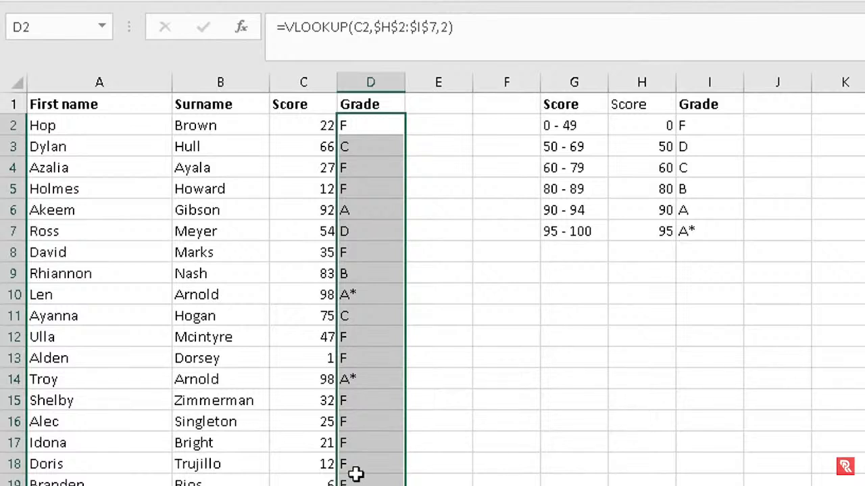
{"action": "left_click", "coordinate": [370, 383]}
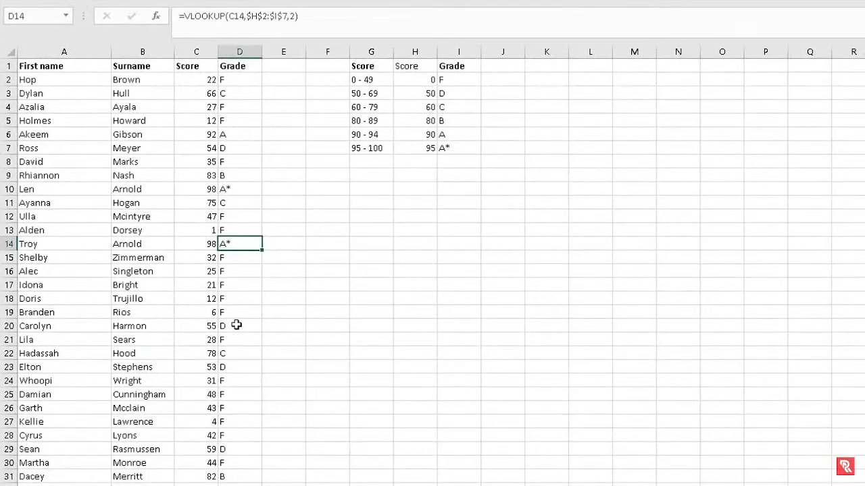
{"action": "left_click", "coordinate": [237, 325]}
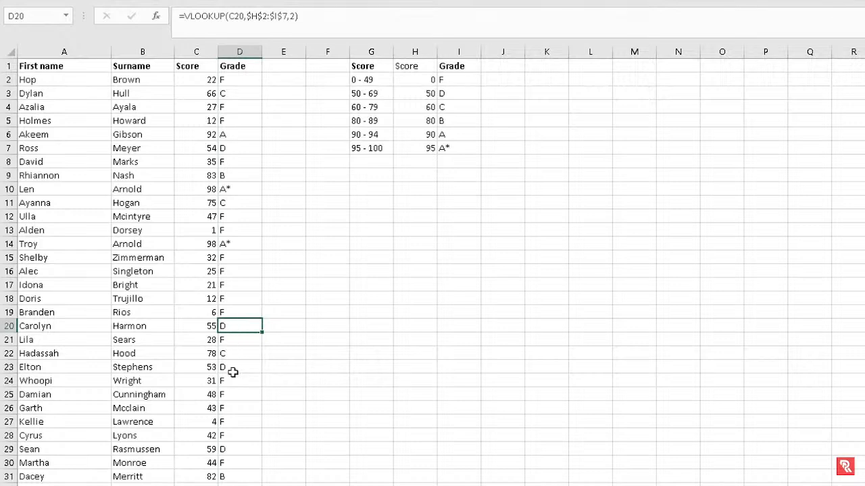
Check the grade formula result in D24
{"action": "left_click", "coordinate": [231, 382]}
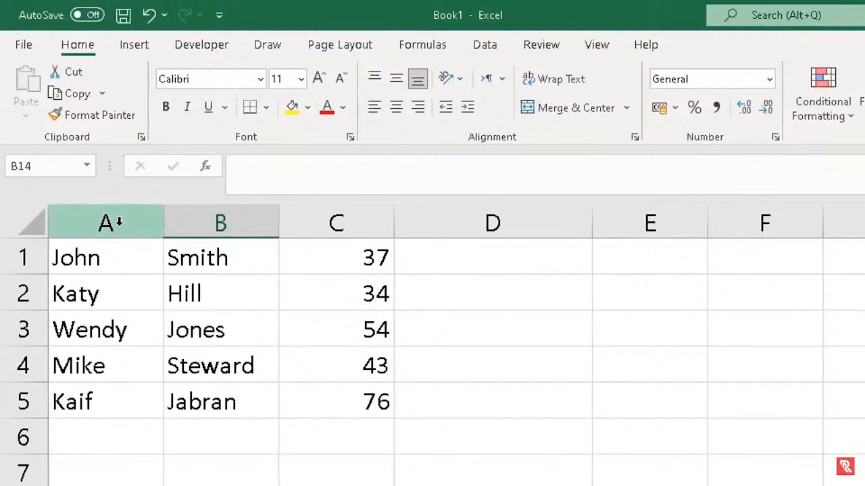
{"action": "left_click", "coordinate": [118, 221]}
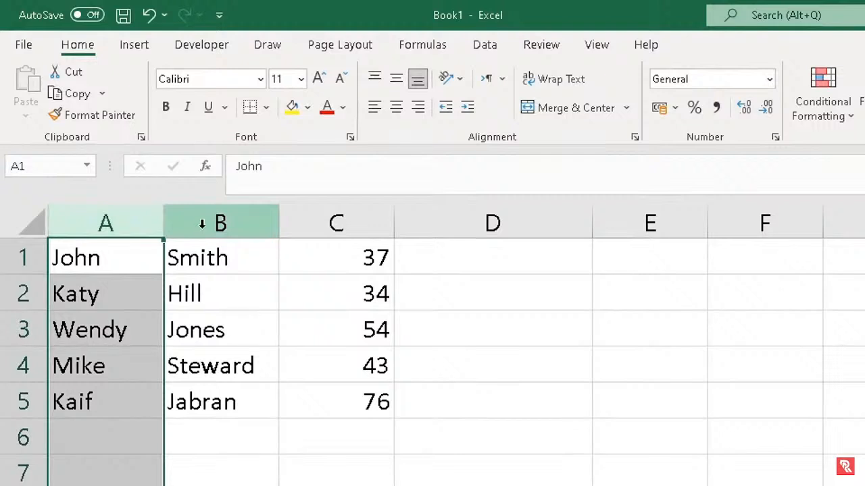
{"action": "left_click", "coordinate": [201, 224]}
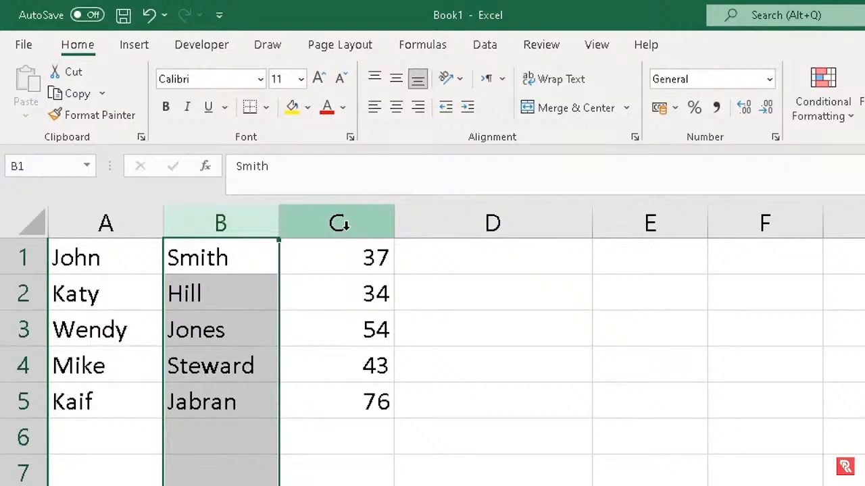
{"action": "left_click", "coordinate": [339, 225]}
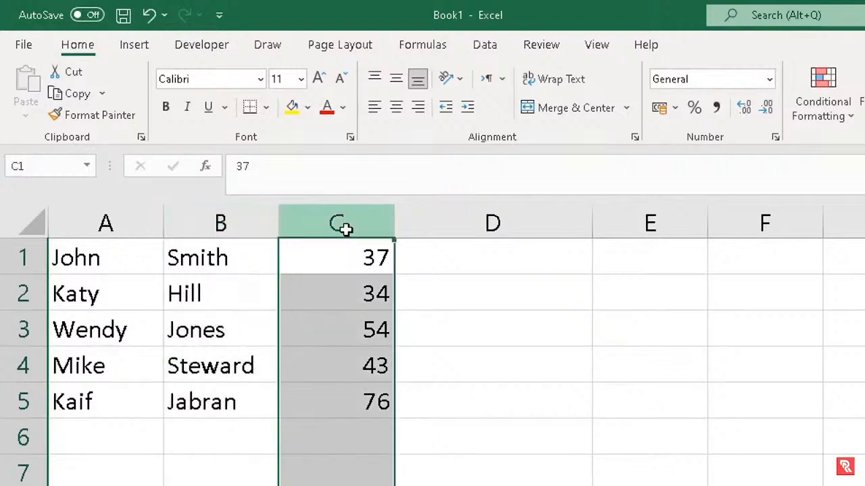
{"action": "left_click", "coordinate": [519, 259]}
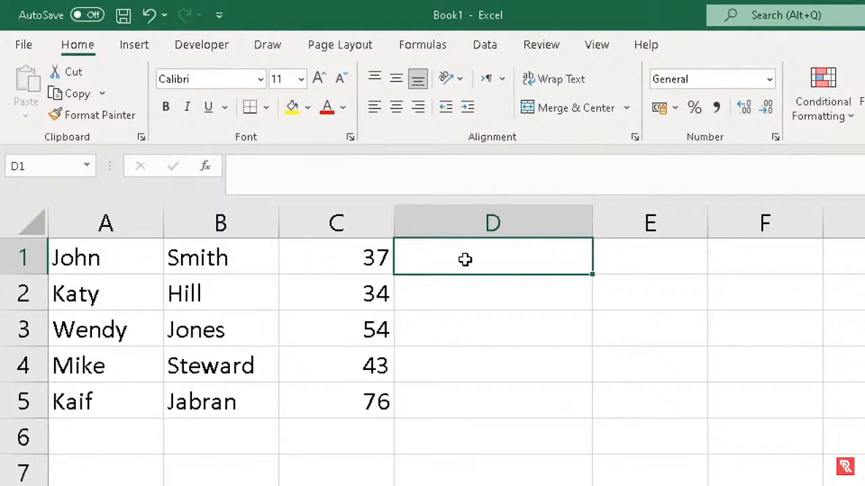
Enter =A1&B1&C1 in D1, joining first name, last name and score (37) without spaces
{"action": "type", "text": "="}
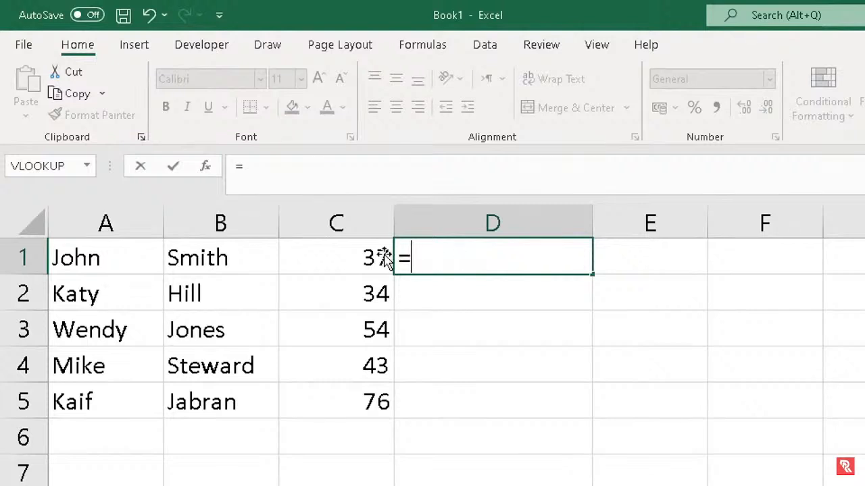
{"action": "left_click", "coordinate": [124, 255]}
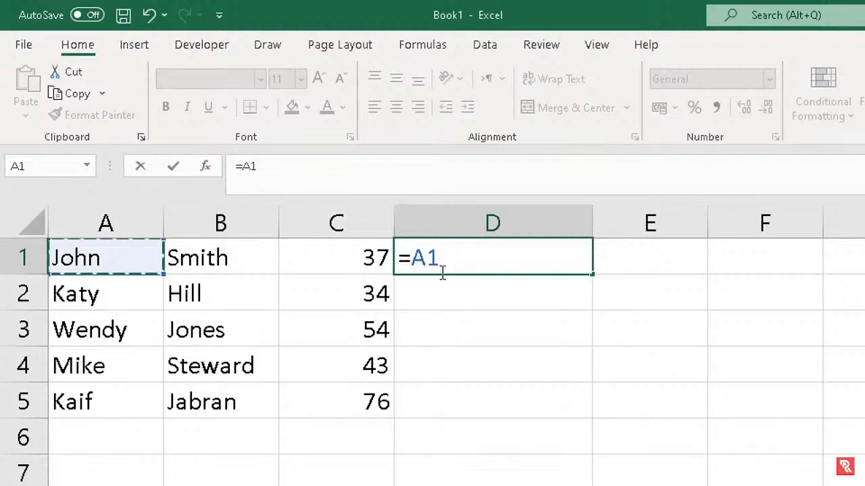
{"action": "type", "text": "&"}
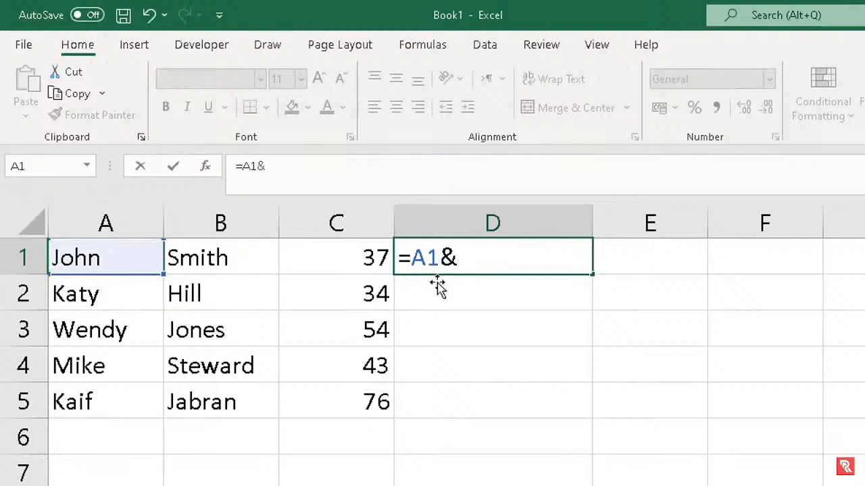
{"action": "left_click", "coordinate": [220, 257]}
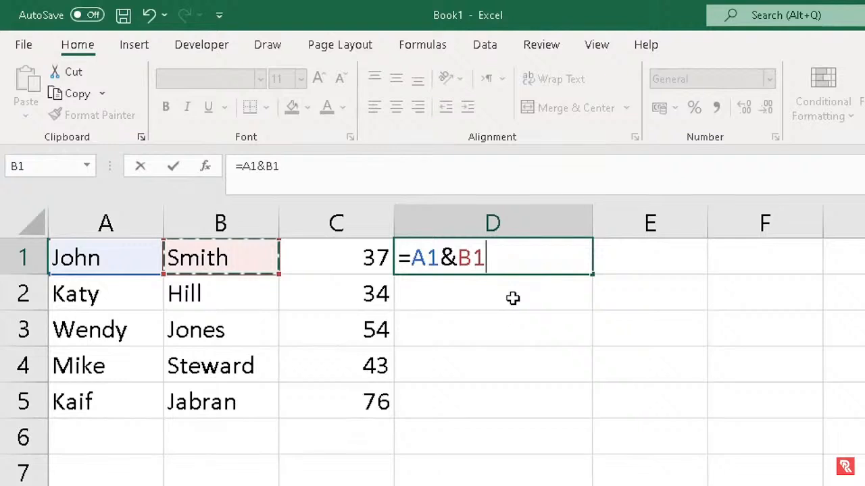
{"action": "type", "text": "&"}
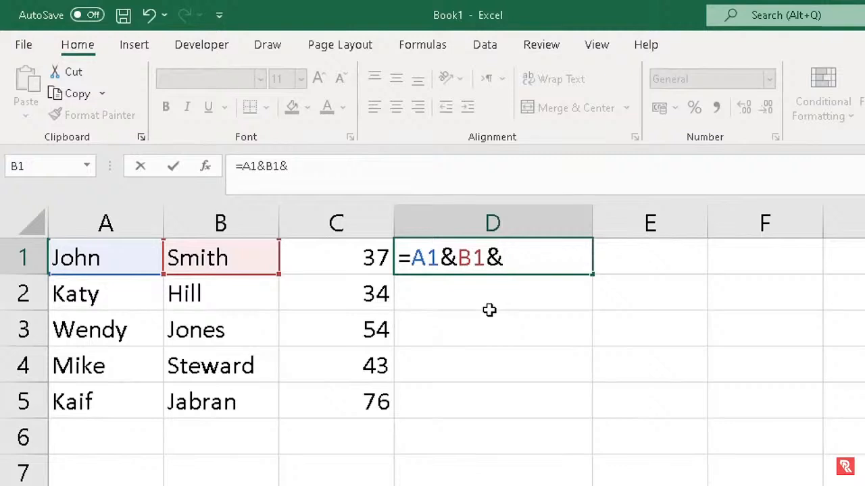
{"action": "left_click", "coordinate": [351, 251]}
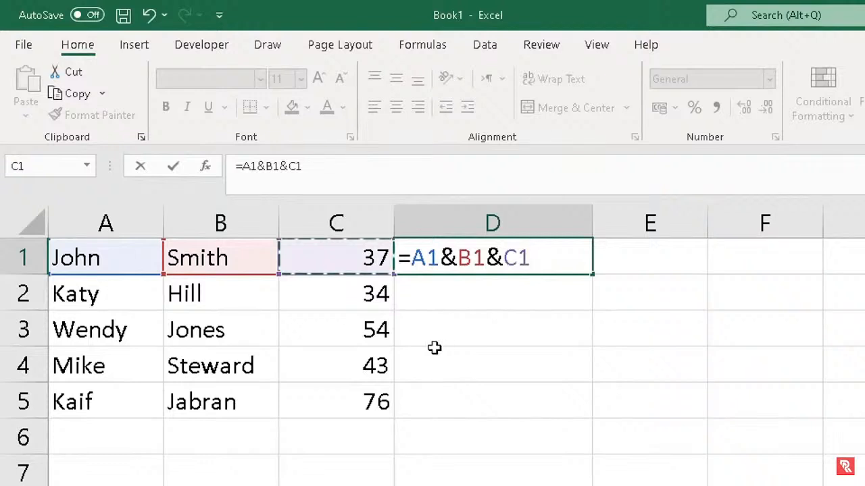
{"action": "key", "text": "Return"}
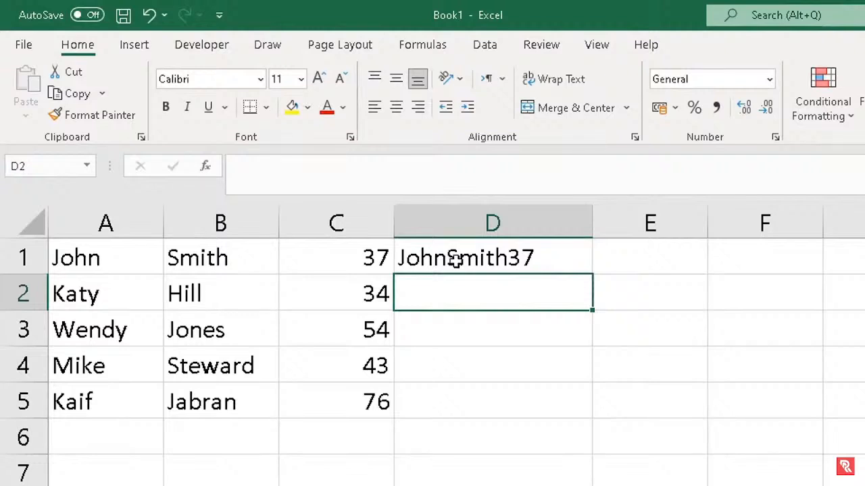
{"action": "left_click", "coordinate": [456, 262]}
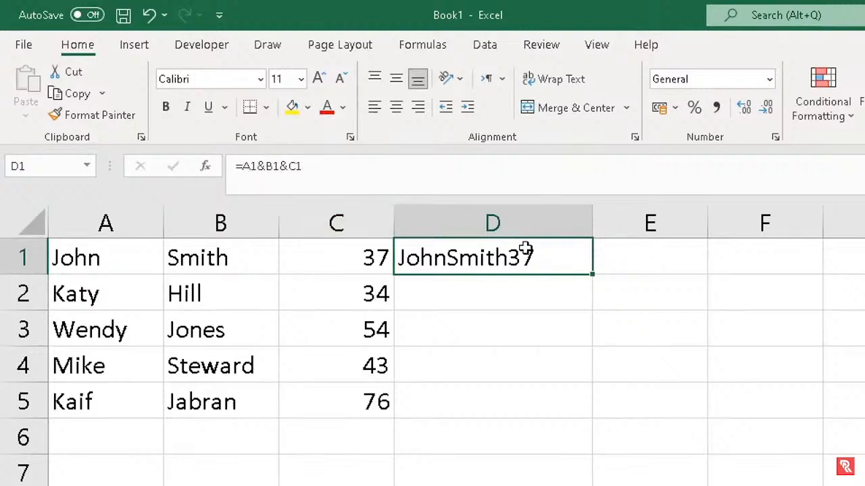
Insert a quoted space after A1& in D1's formula, then dismiss the resulting formula-problem warning
{"action": "left_click", "coordinate": [264, 168]}
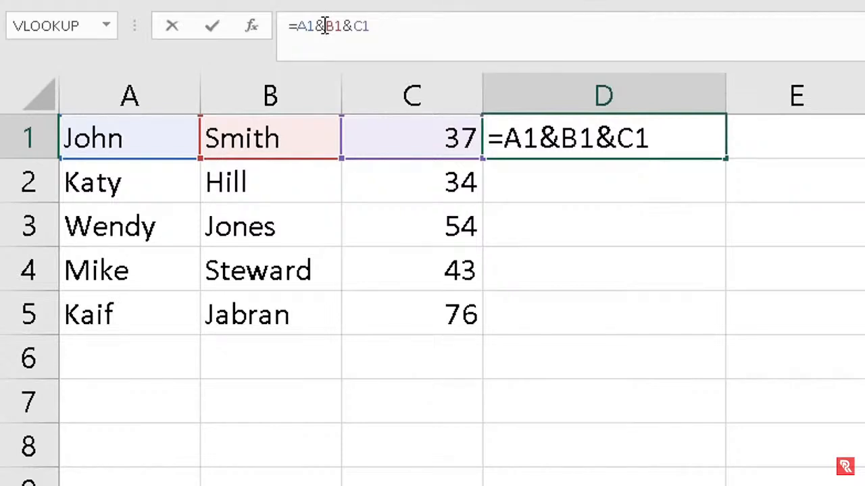
{"action": "type", "text": "\""}
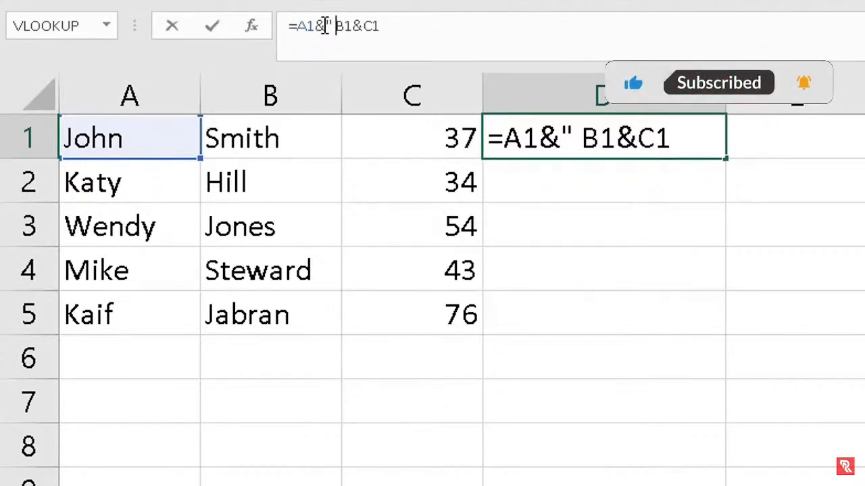
{"action": "type", "text": " \""}
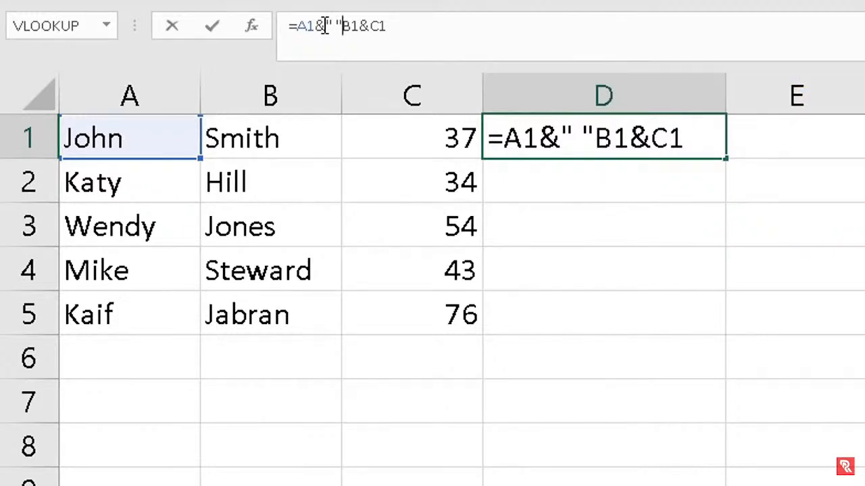
{"action": "key", "text": "Return"}
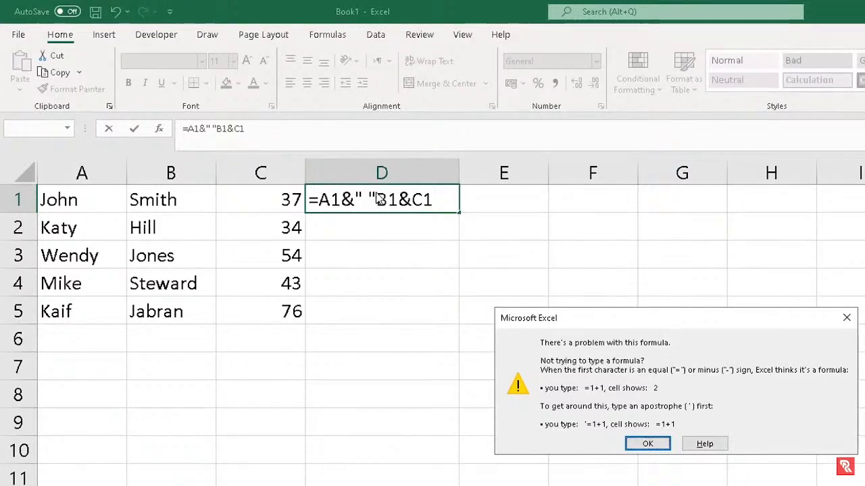
{"action": "left_click", "coordinate": [647, 443]}
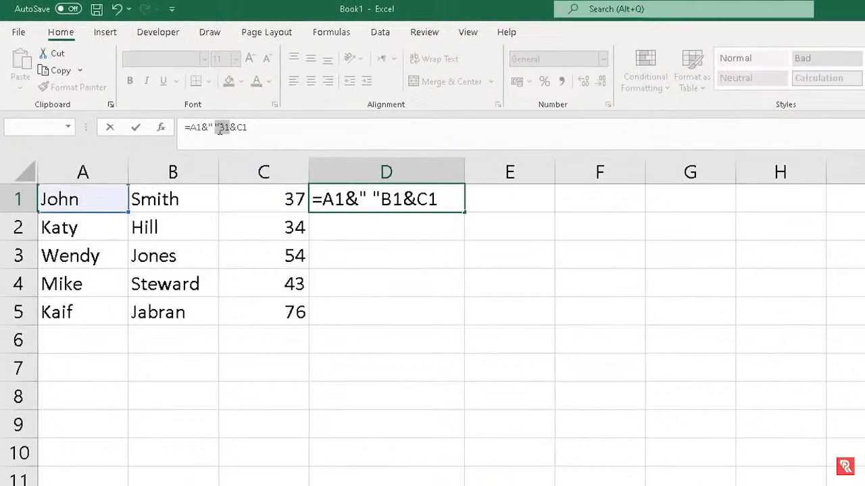
Correct D1's formula to =A1&" "&B1&C1 so a space separates first and last name
{"action": "left_click", "coordinate": [218, 129]}
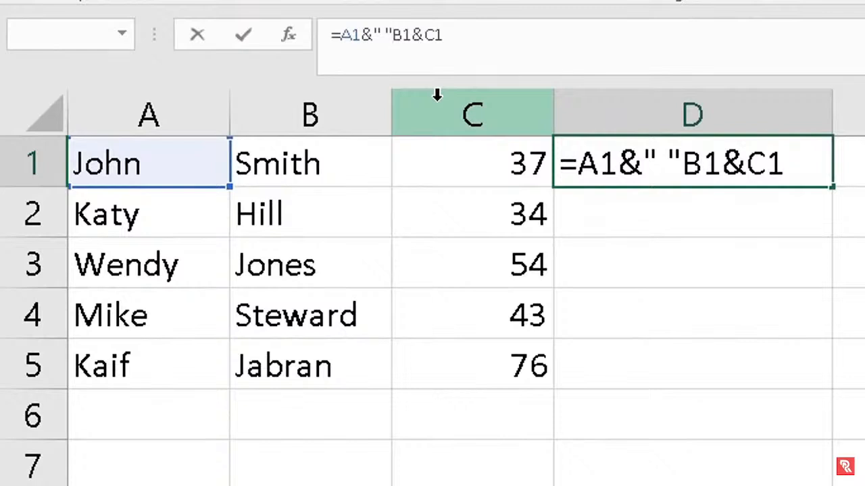
{"action": "type", "text": "&"}
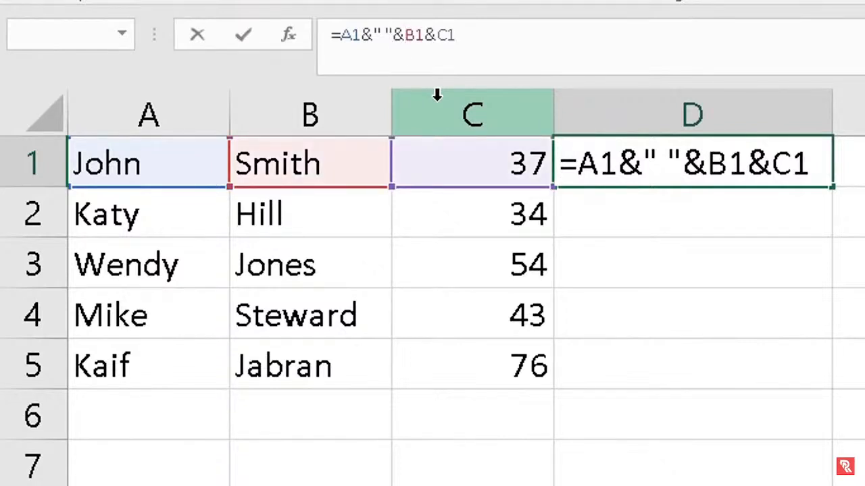
{"action": "key", "text": "Left"}
{"action": "key", "text": "Return"}
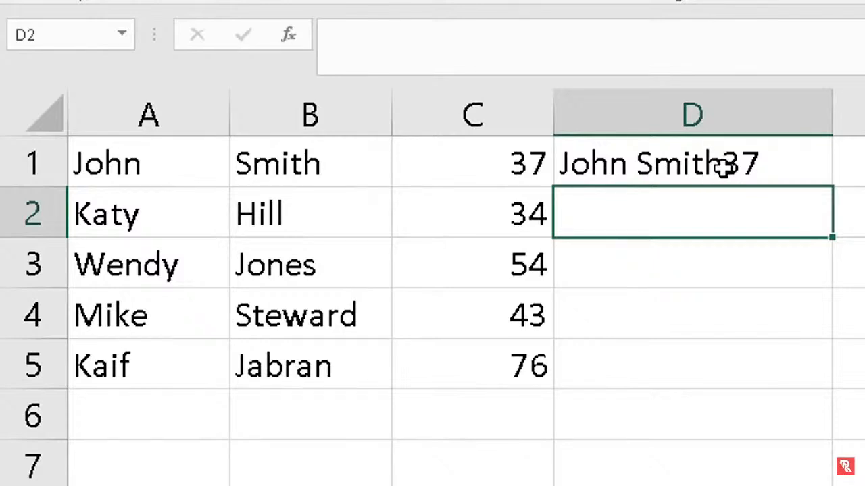
{"action": "left_click", "coordinate": [678, 169]}
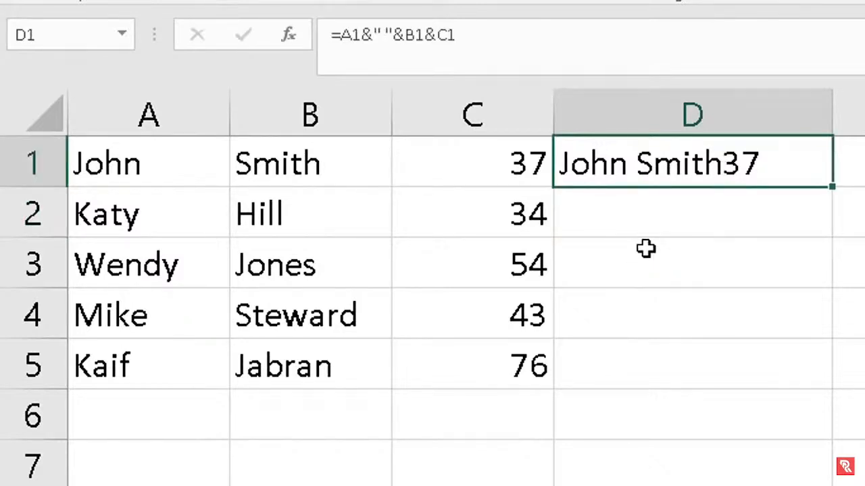
Add a space before the score so D1's formula reads =A1&" "&B1&" "&C1
{"action": "left_click", "coordinate": [426, 35]}
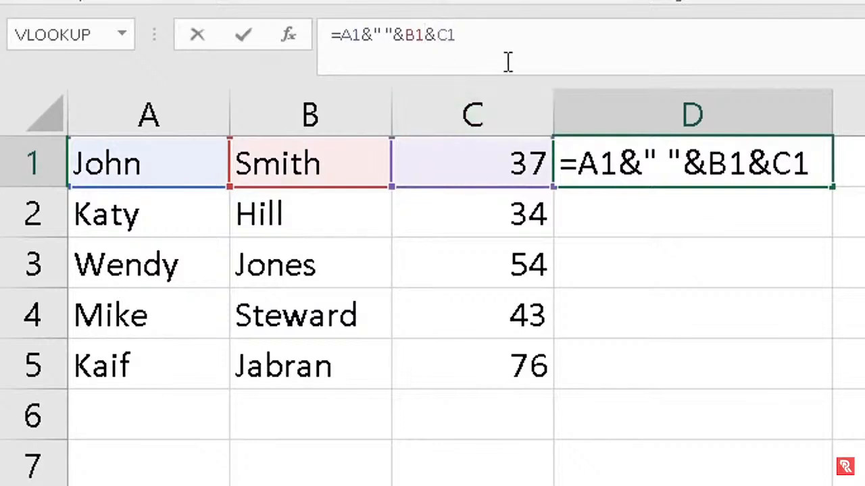
{"action": "type", "text": "\""}
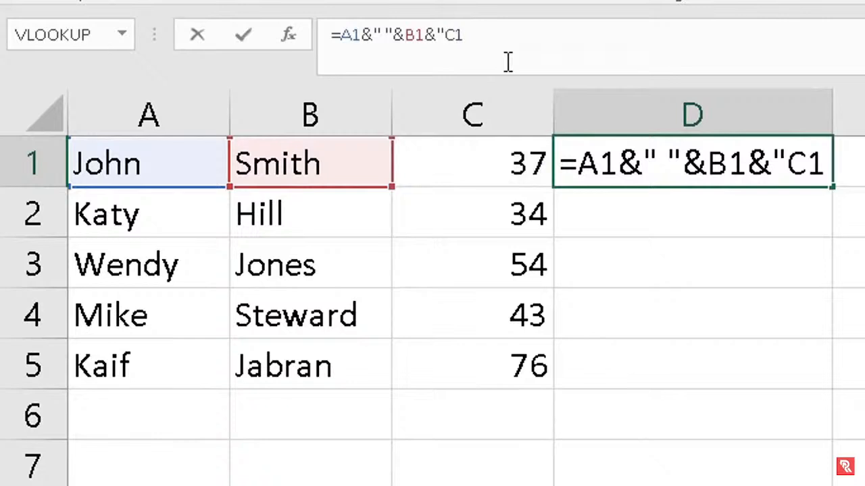
{"action": "type", "text": " \""}
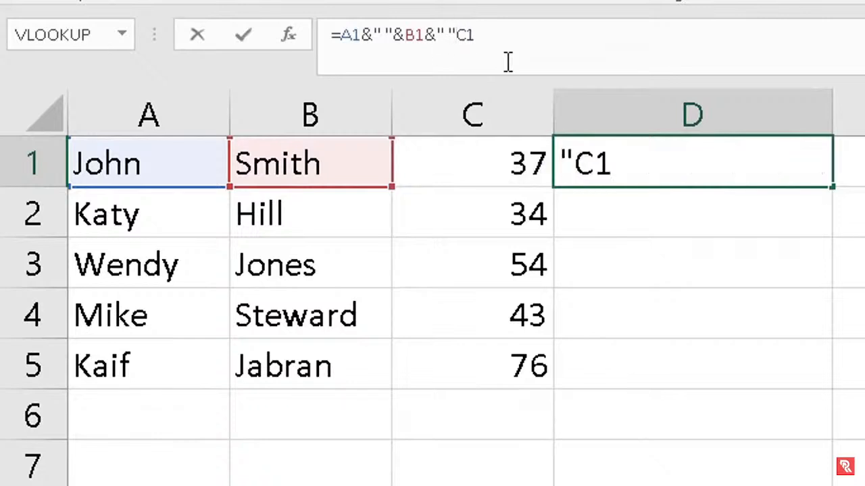
{"action": "type", "text": "&"}
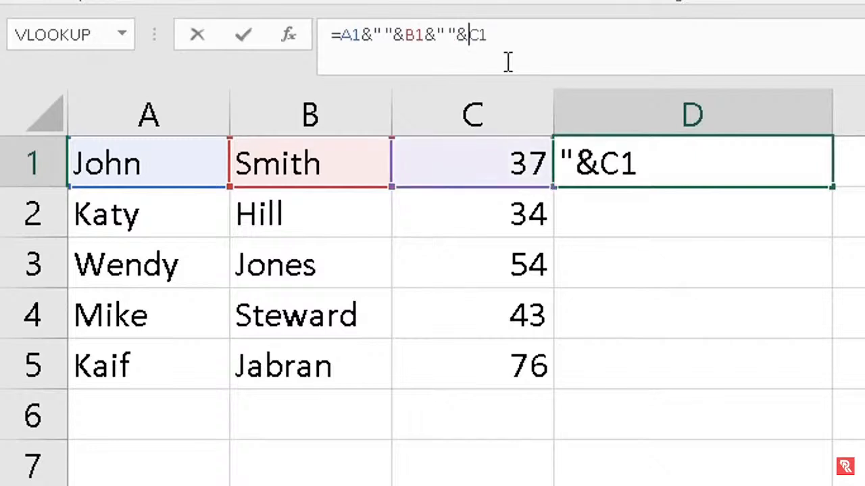
{"action": "key", "text": "Return"}
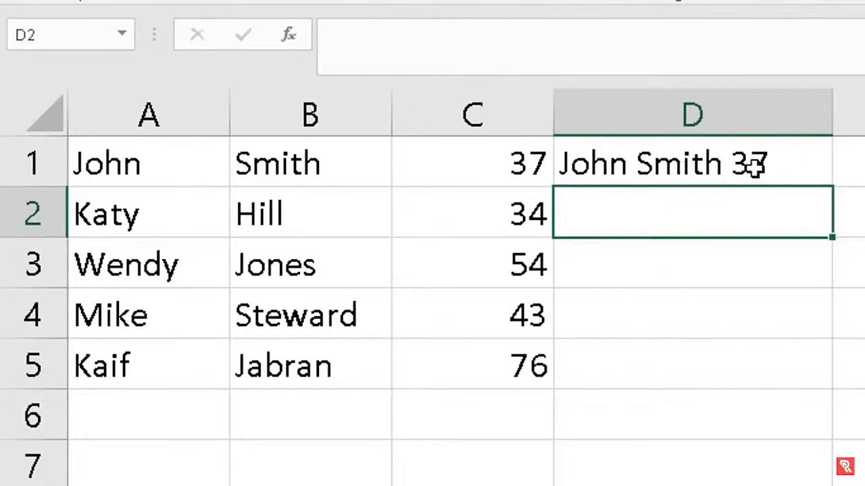
{"action": "mouse_move", "coordinate": [650, 174]}
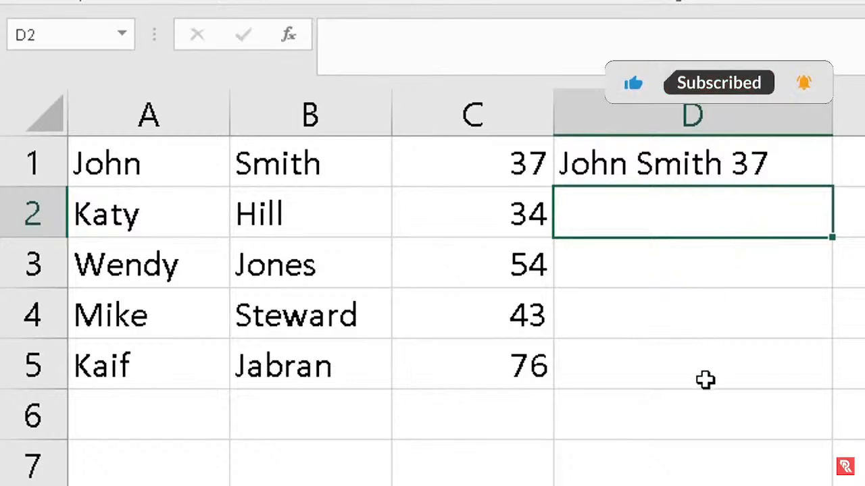
Drag D1's joining formula down through D5 so rows 1–5 each show name, surname and score
{"action": "left_click", "coordinate": [717, 166]}
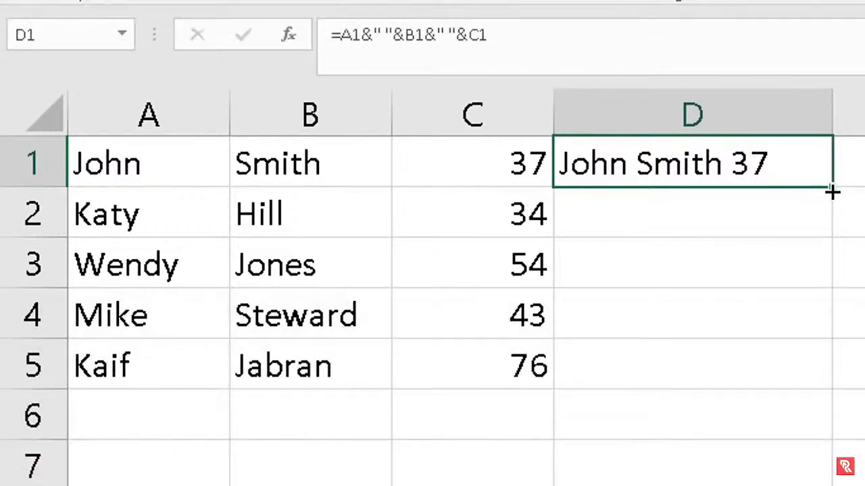
{"action": "left_click_drag", "start_coordinate": [831, 192], "coordinate": [826, 380]}
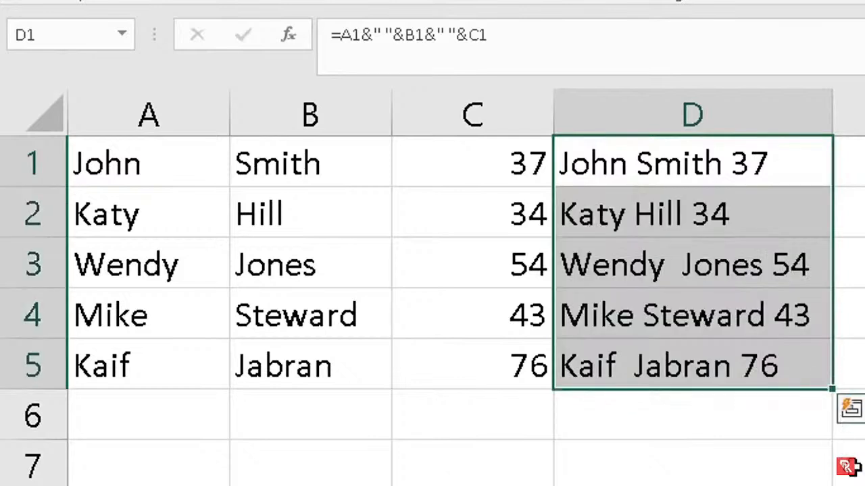